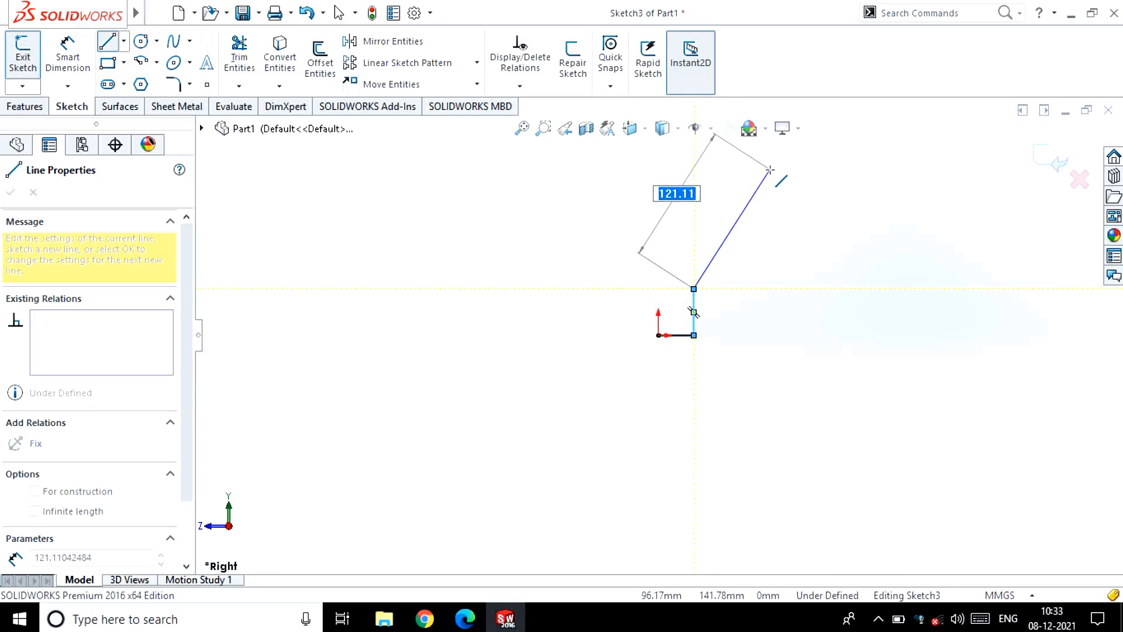
# Step: Close the profile with a sloped line about 121 mm long, a horizontal top edge and a vertical edge about 140 mm long ending at the origin
pyautogui.click(771, 172)
pyautogui.click(658, 171)
pyautogui.click(658, 335)
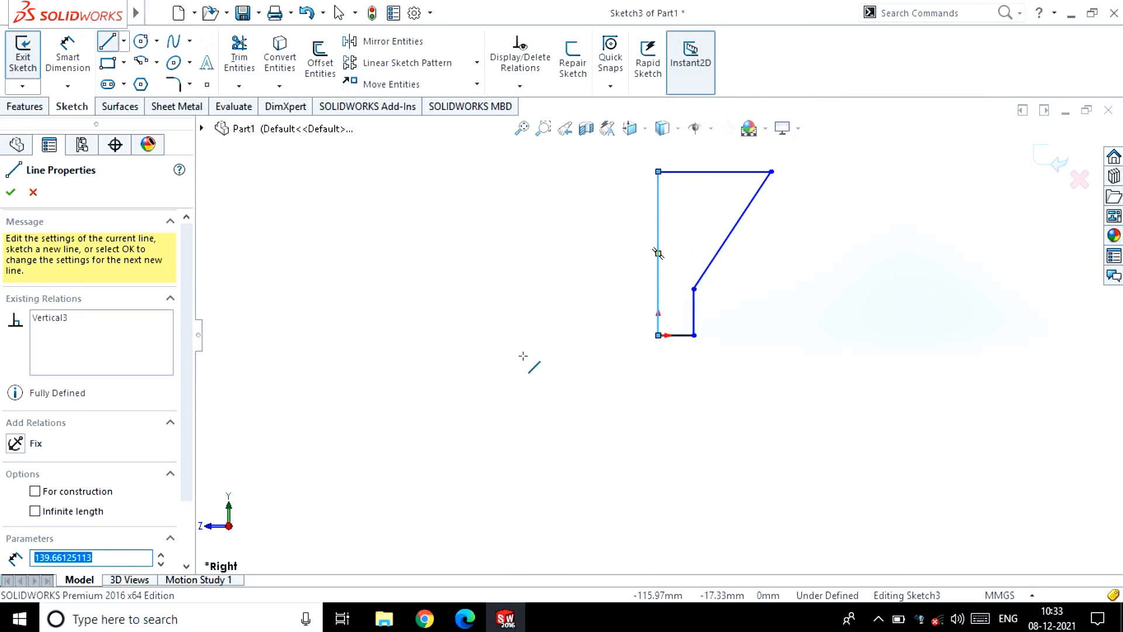
pyautogui.press('Escape')
# Step: Dimension the profile's bottom edge at 15 mm and its short vertical edge at 30 mm
pyautogui.scroll(-3, 693, 313)
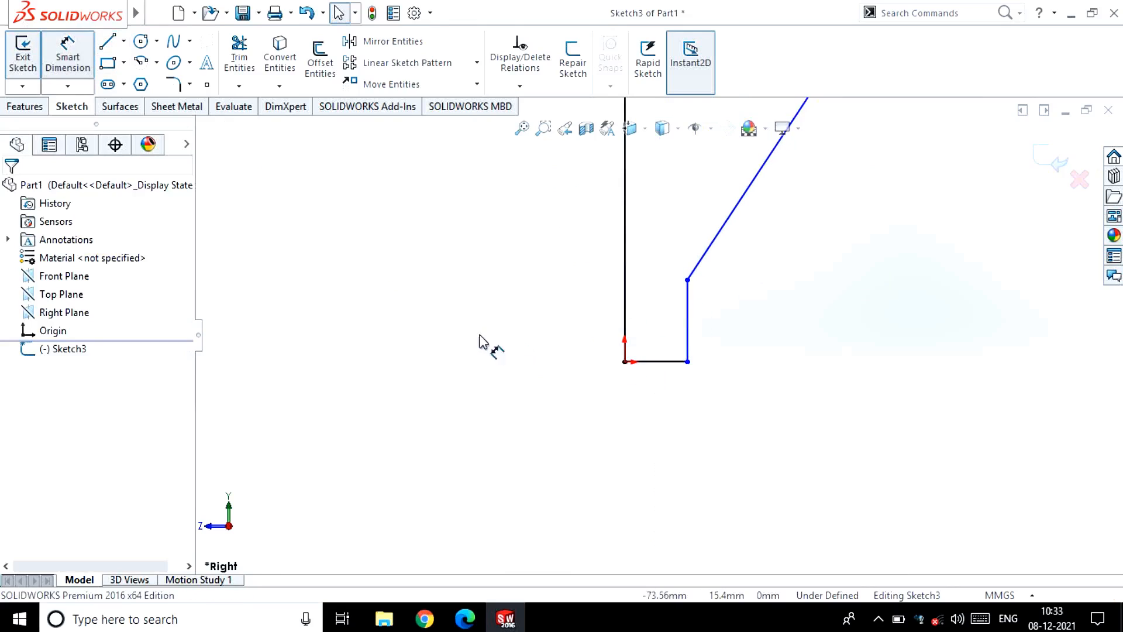
pyautogui.click(651, 361)
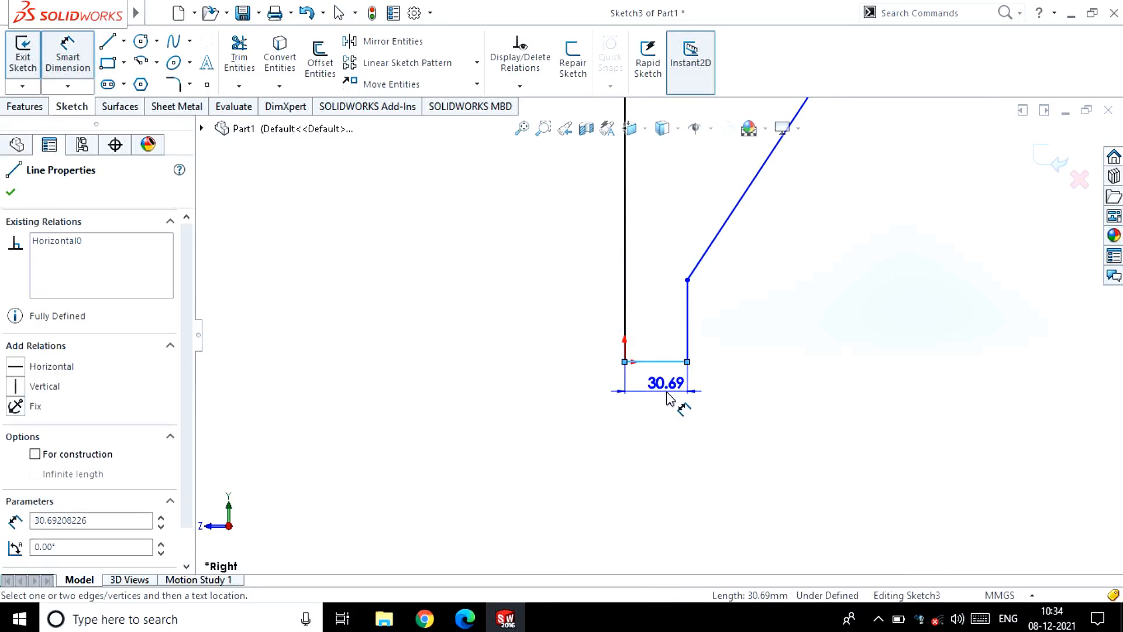
pyautogui.click(669, 398)
pyautogui.press('Return')
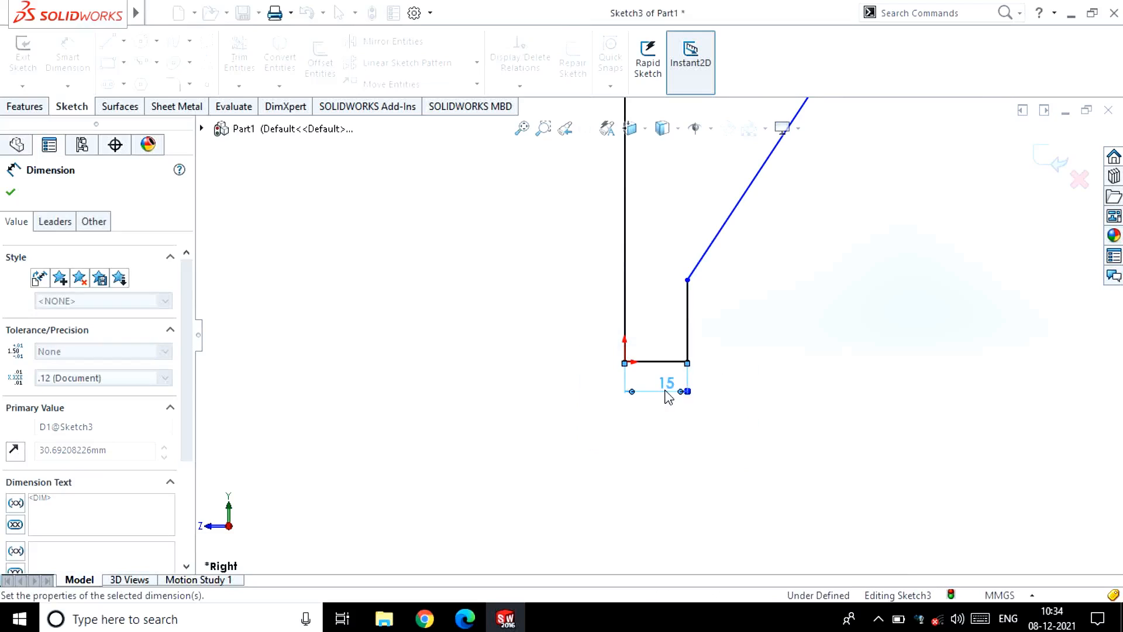
pyautogui.click(688, 319)
pyautogui.click(713, 345)
pyautogui.write('30')
pyautogui.press('Return')
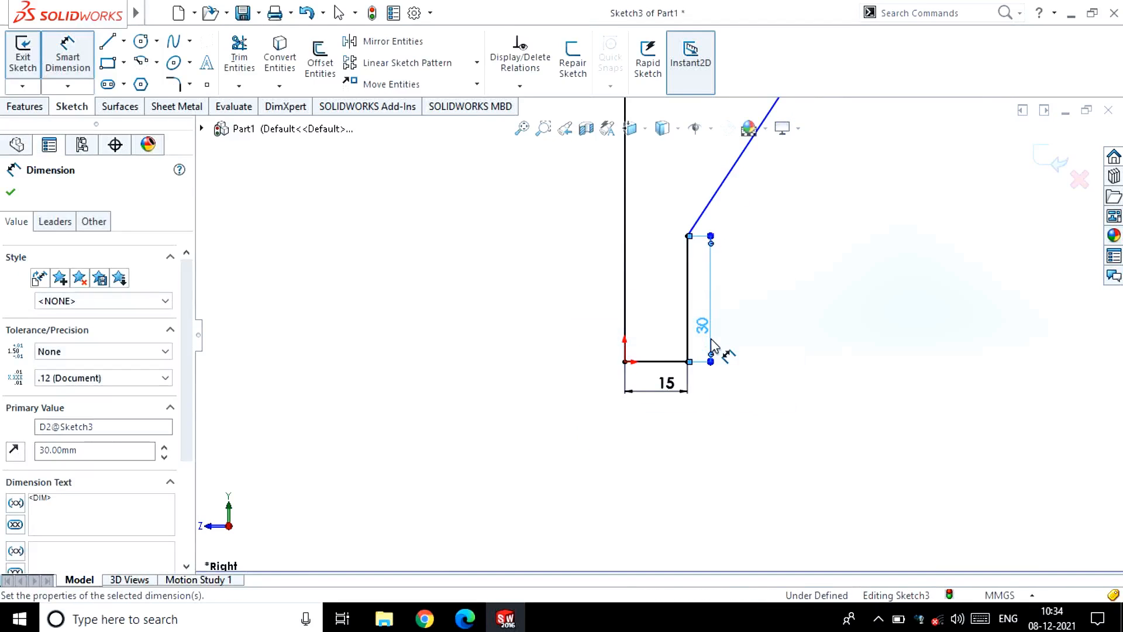
# Step: Dimension the profile's horizontal top edge at 35 mm
pyautogui.scroll(3, 713, 345)
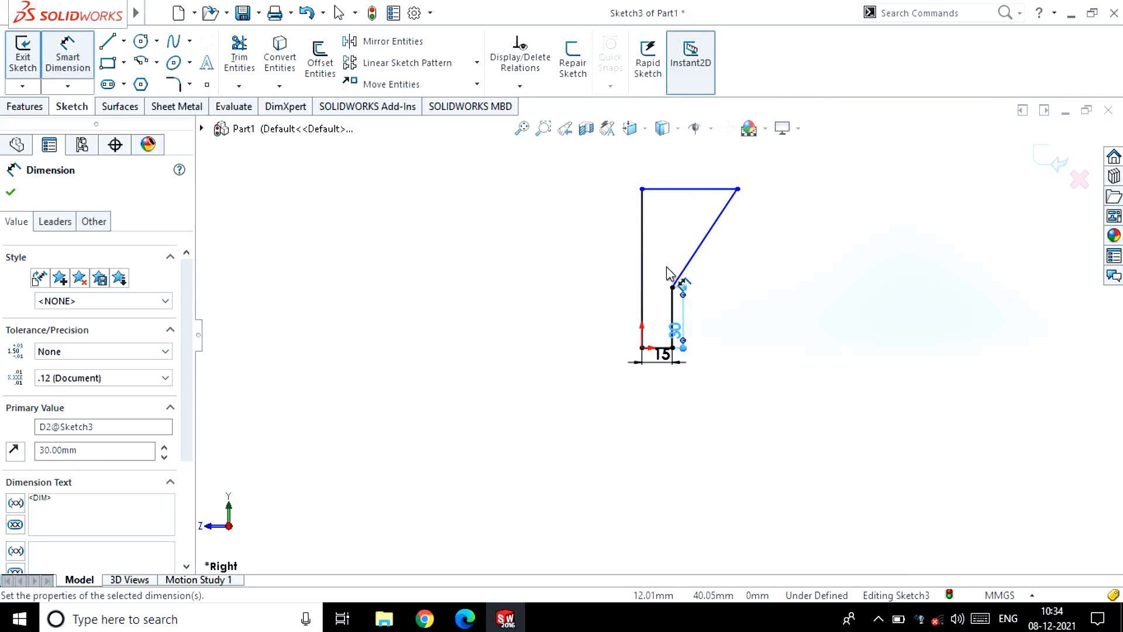
pyautogui.click(679, 189)
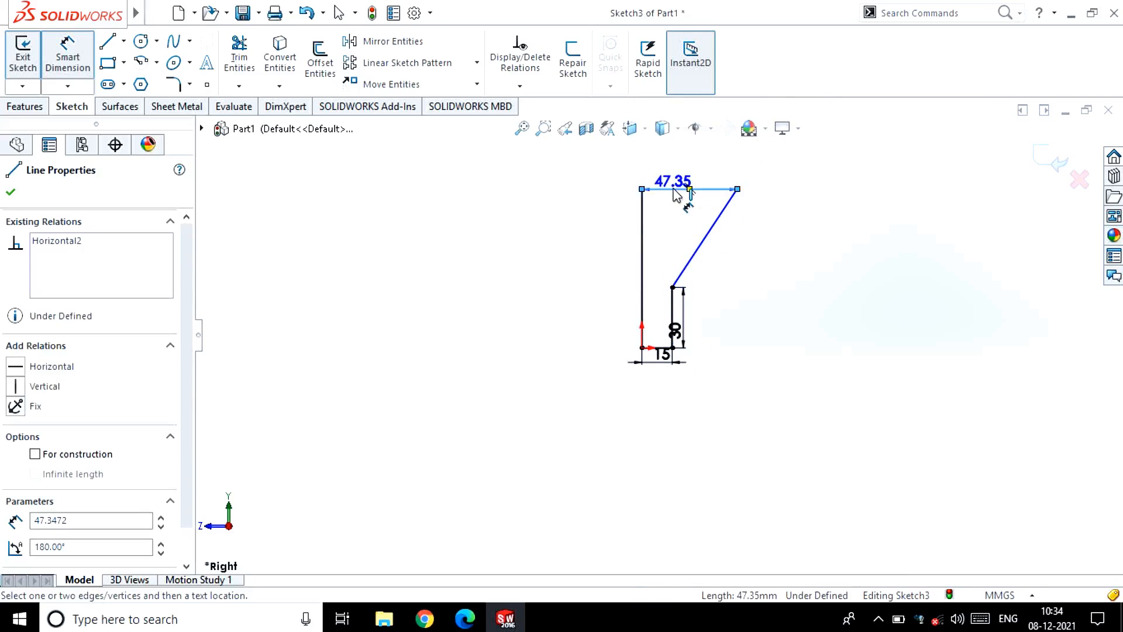
pyautogui.click(675, 179)
pyautogui.write('35')
pyautogui.press('Return')
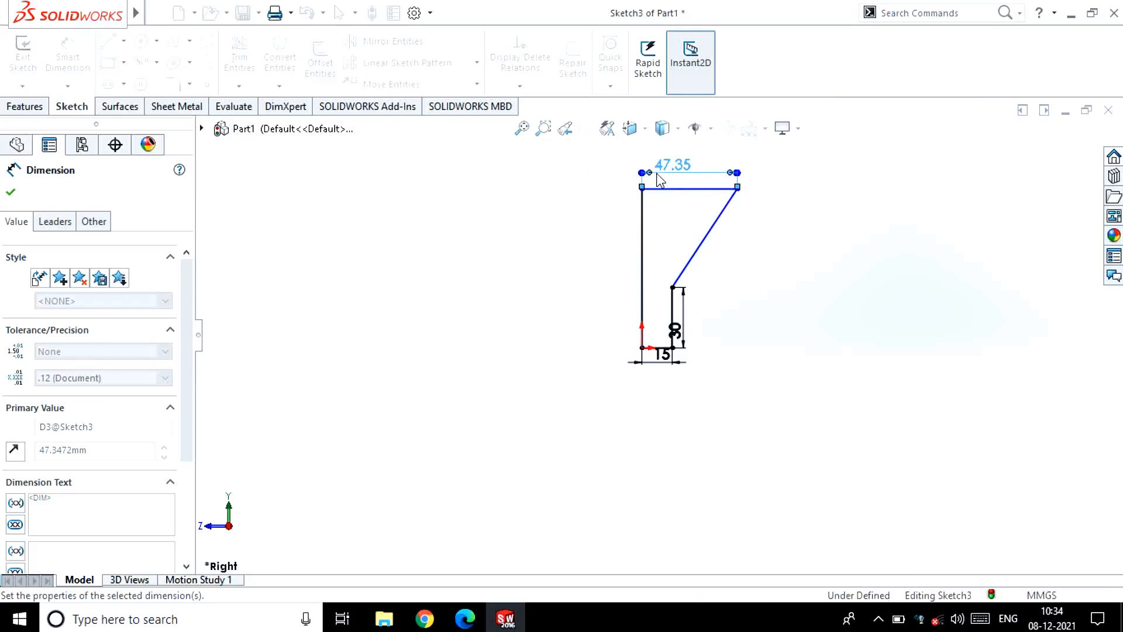
# Step: Dimension the overall profile height from the origin to the top edge at 50 mm
pyautogui.click(664, 188)
pyautogui.click(673, 347)
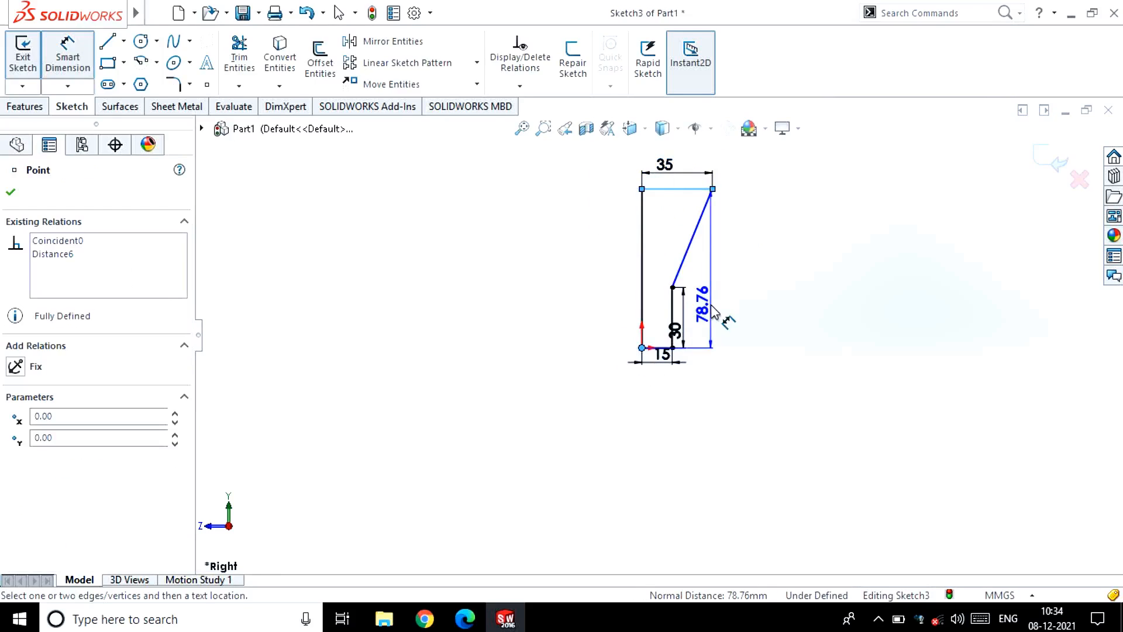
pyautogui.click(735, 298)
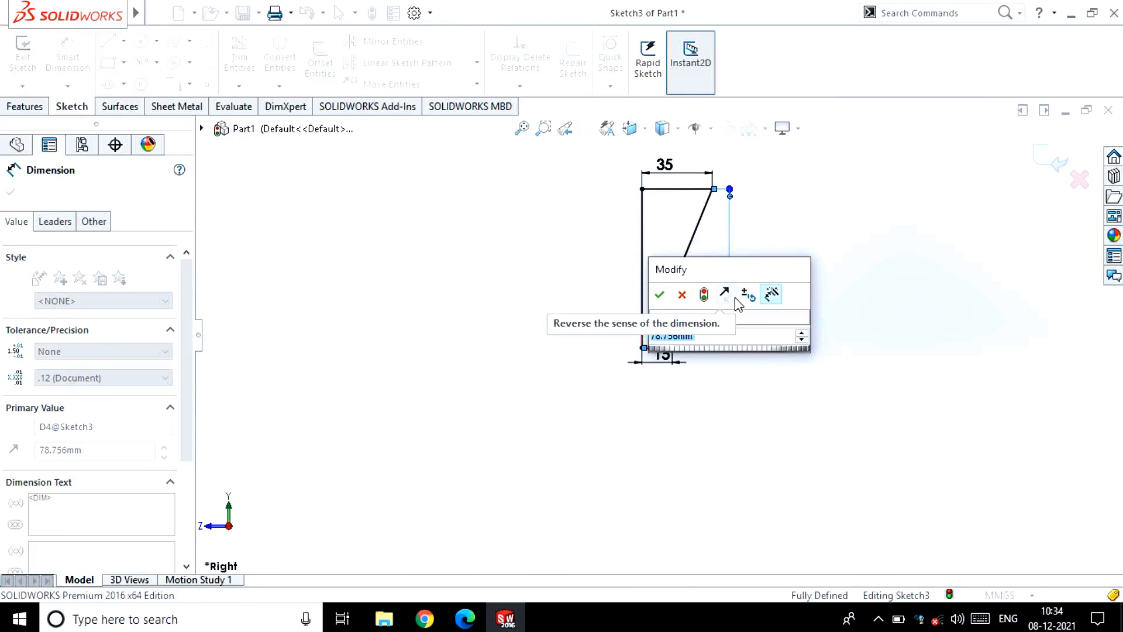
pyautogui.write('50')
pyautogui.press('Return')
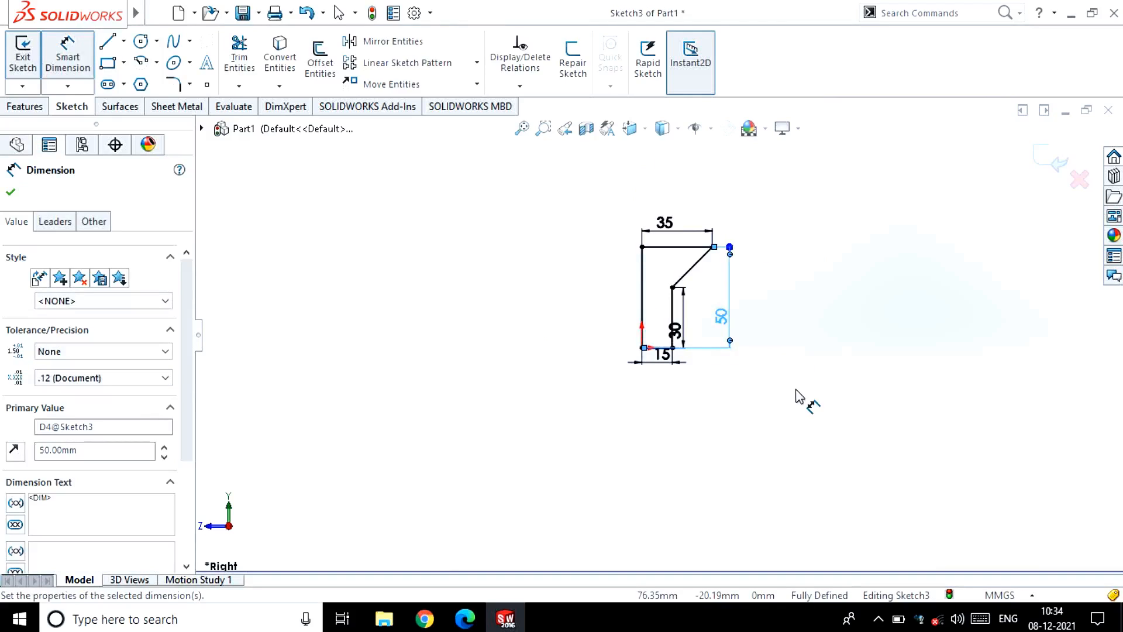
pyautogui.press('Escape')
# Step: Set the short vertical edge's length to 24 mm
pyautogui.doubleClick(675, 331)
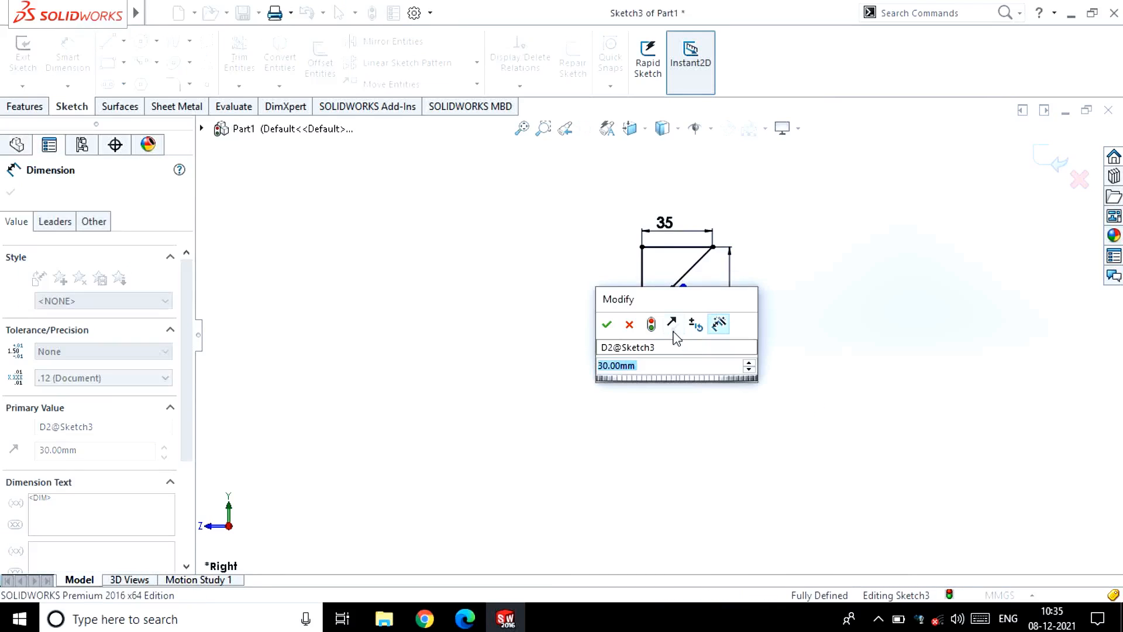
pyautogui.write('15')
pyautogui.press('Return')
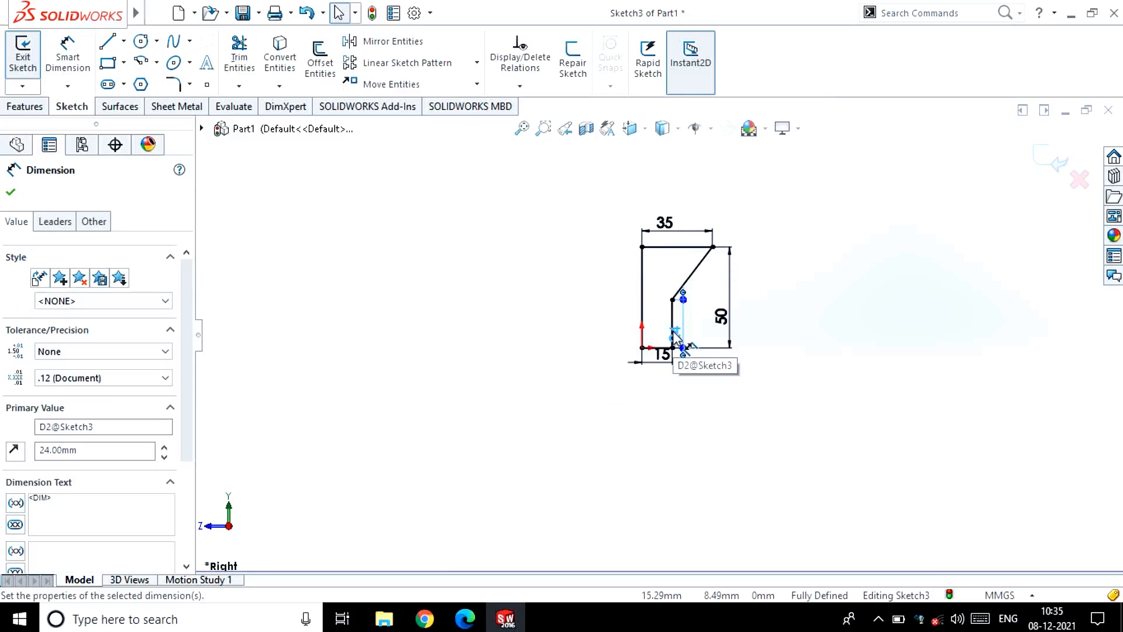
pyautogui.press('Escape')
# Step: Constrain the infinite vertical centerline through the origin so the sketch is fully defined
pyautogui.scroll(-4, 677, 305)
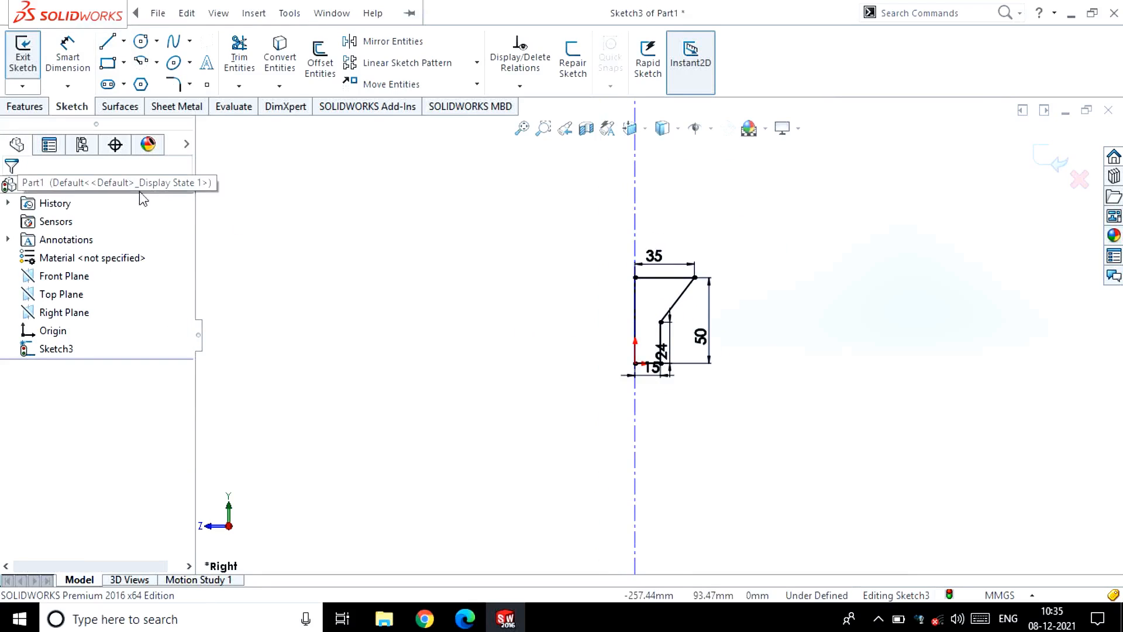
pyautogui.click(635, 181)
pyautogui.click(702, 112)
pyautogui.click(687, 170)
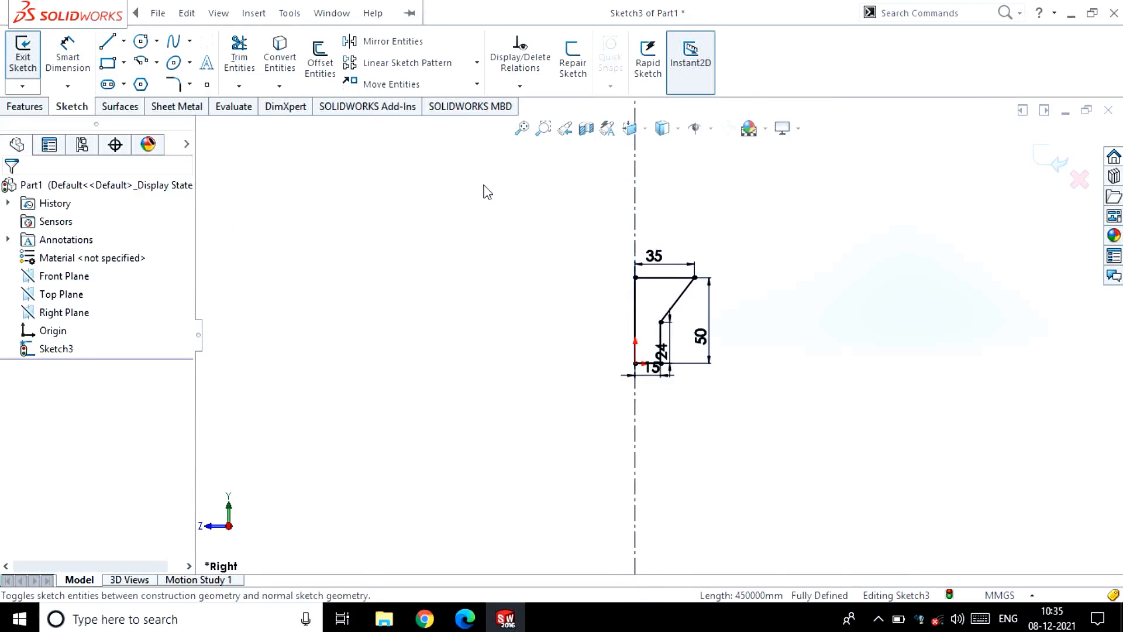
# Step: Exit the sketch and revolve the profile 360 degrees about the vertical centerline
pyautogui.click(17, 48)
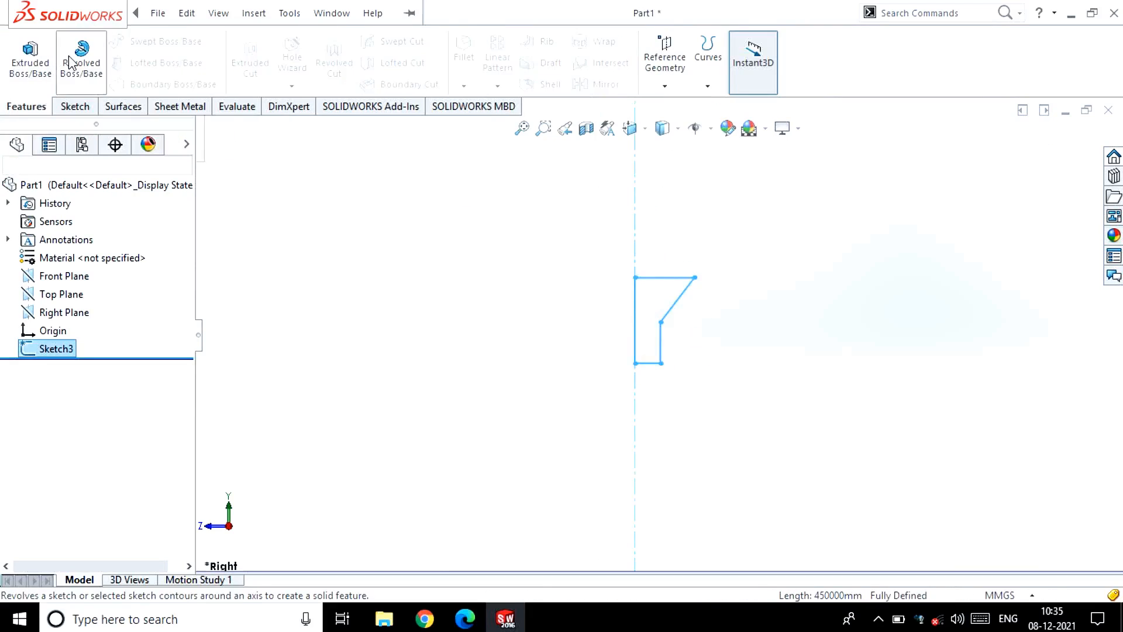
pyautogui.click(70, 62)
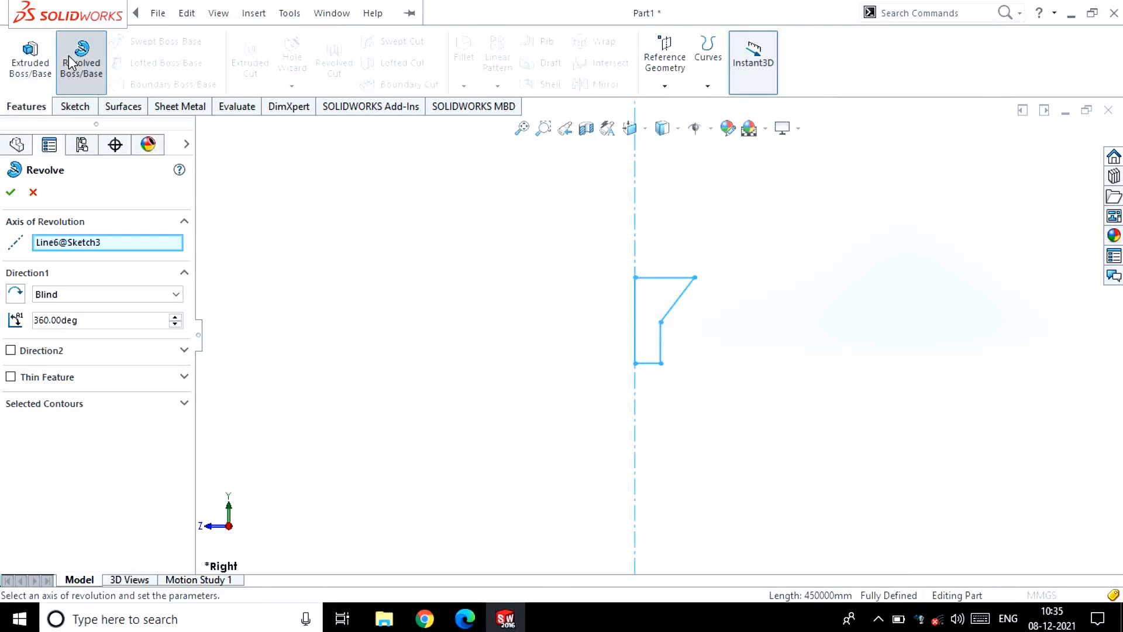
pyautogui.click(14, 197)
# Step: Fillet the circular edge between the conical head and the cylindrical stem with a 15 mm radius
pyautogui.moveTo(716, 375); pyautogui.dragTo(713, 287, button='middle')
pyautogui.scroll(5, 640, 329)
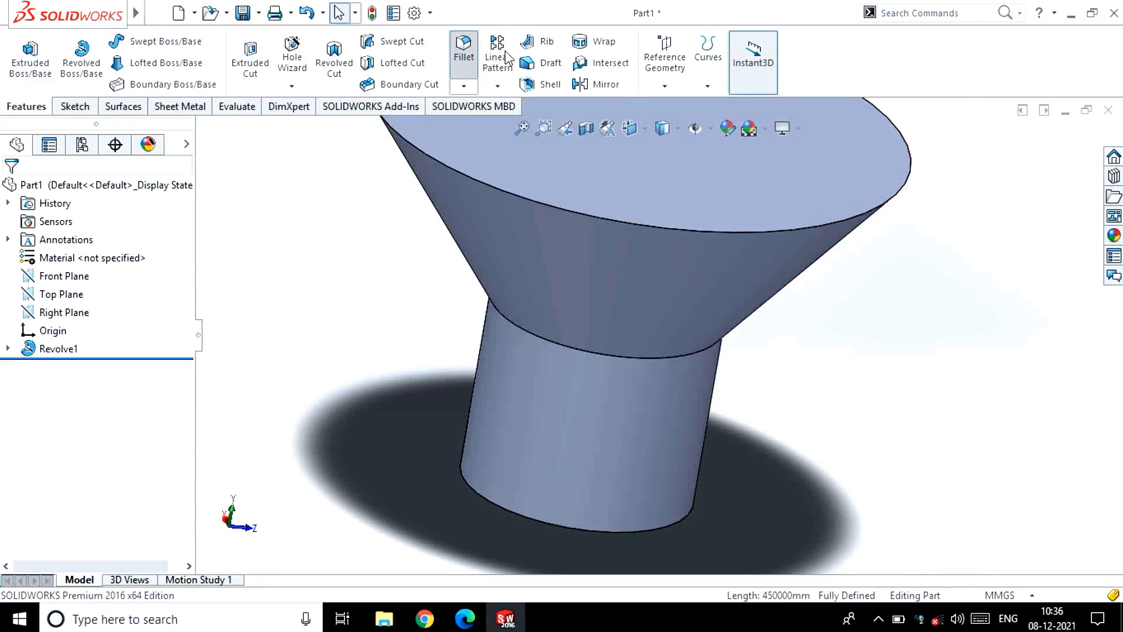
pyautogui.click(471, 57)
pyautogui.click(534, 350)
pyautogui.moveTo(325, 339); pyautogui.dragTo(288, 400, button='middle')
pyautogui.write('15')
pyautogui.press('Return')
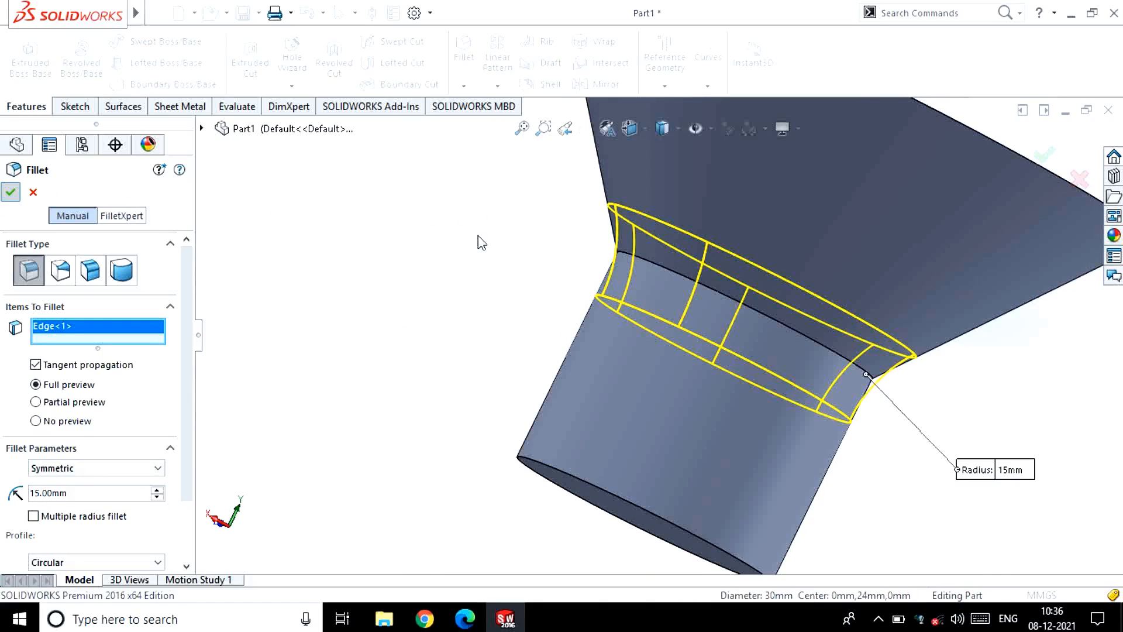
# Step: Fillet the circular edge at the stem's bottom end with a 2 mm radius
pyautogui.scroll(5, 505, 278)
pyautogui.moveTo(507, 280); pyautogui.dragTo(606, 262, button='middle')
pyautogui.scroll(-5, 606, 262)
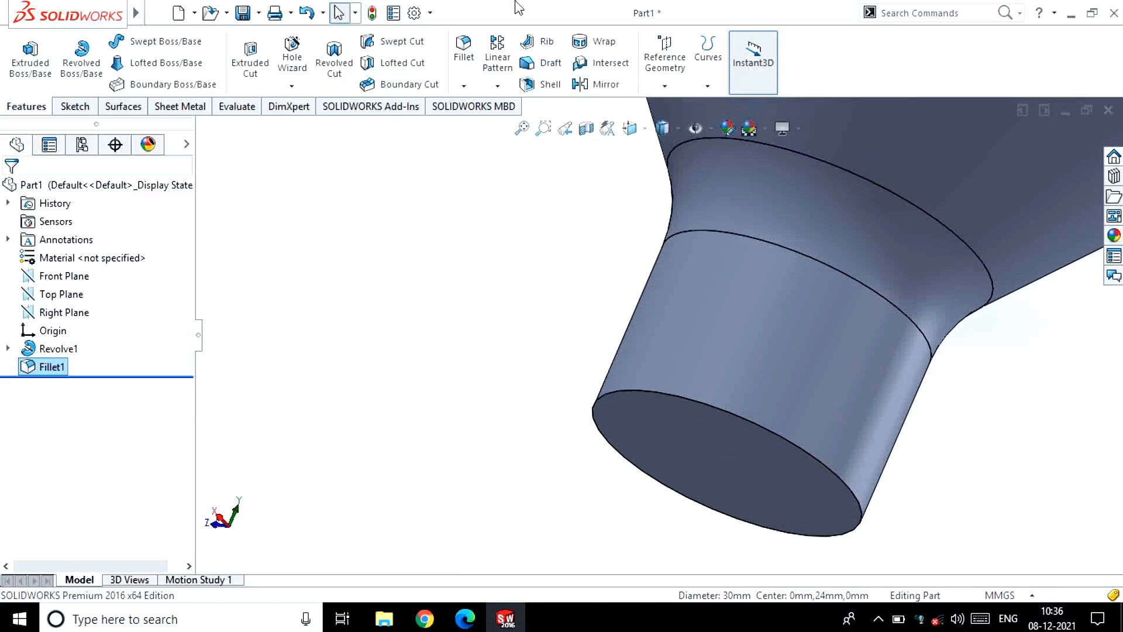
pyautogui.click(467, 56)
pyautogui.write('3')
pyautogui.press('Return')
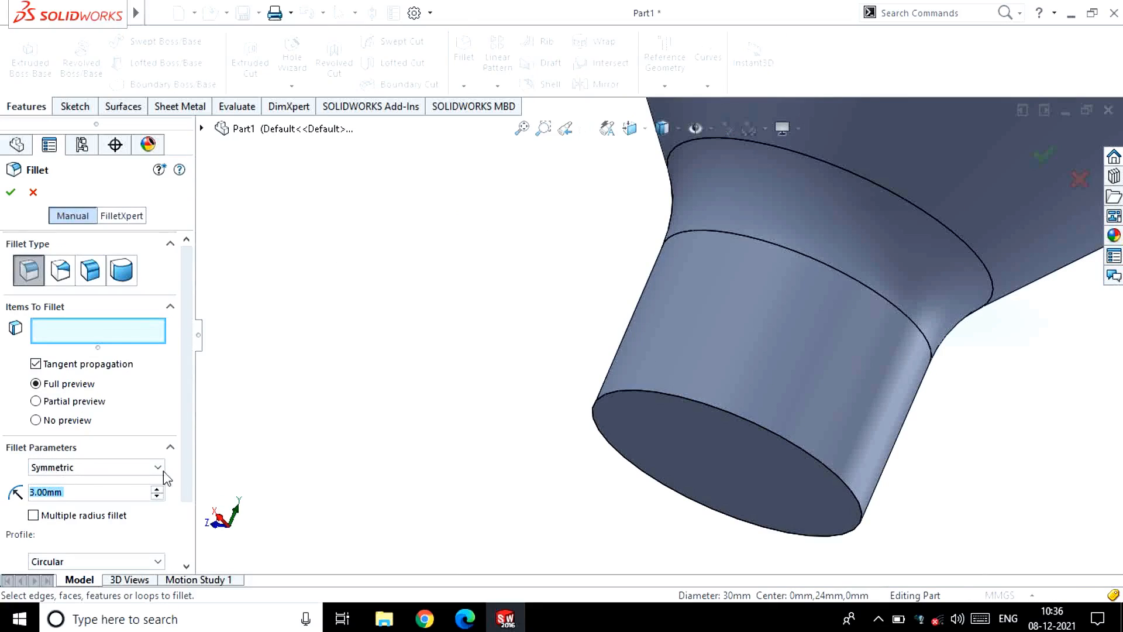
pyautogui.click(714, 404)
pyautogui.click(110, 496)
pyautogui.write('2')
pyautogui.press('Return')
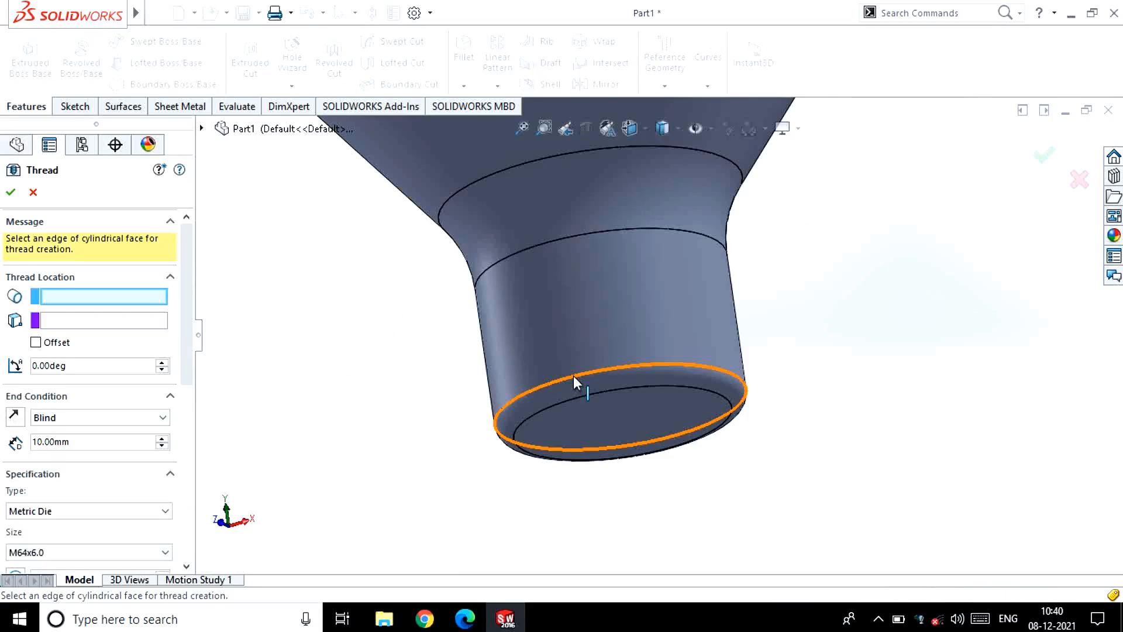
# Step: Set up a Metric Die M20x1.5 thread on the stem's lower circular edge with the extrude thread method
pyautogui.click(574, 378)
pyautogui.scroll(-3, 76, 444)
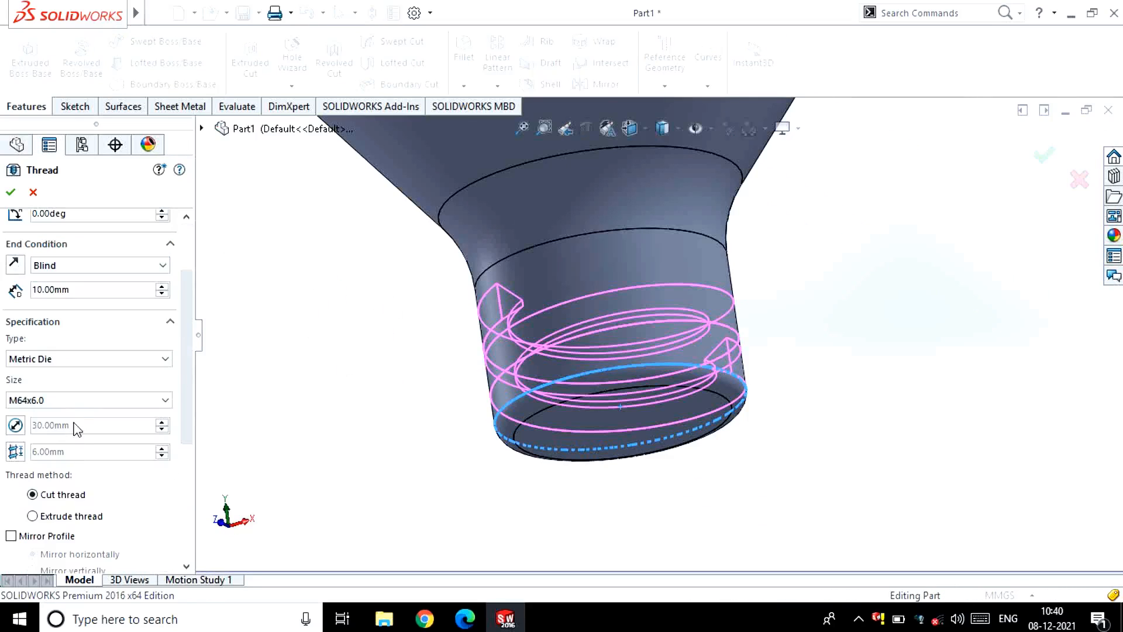
pyautogui.click(32, 516)
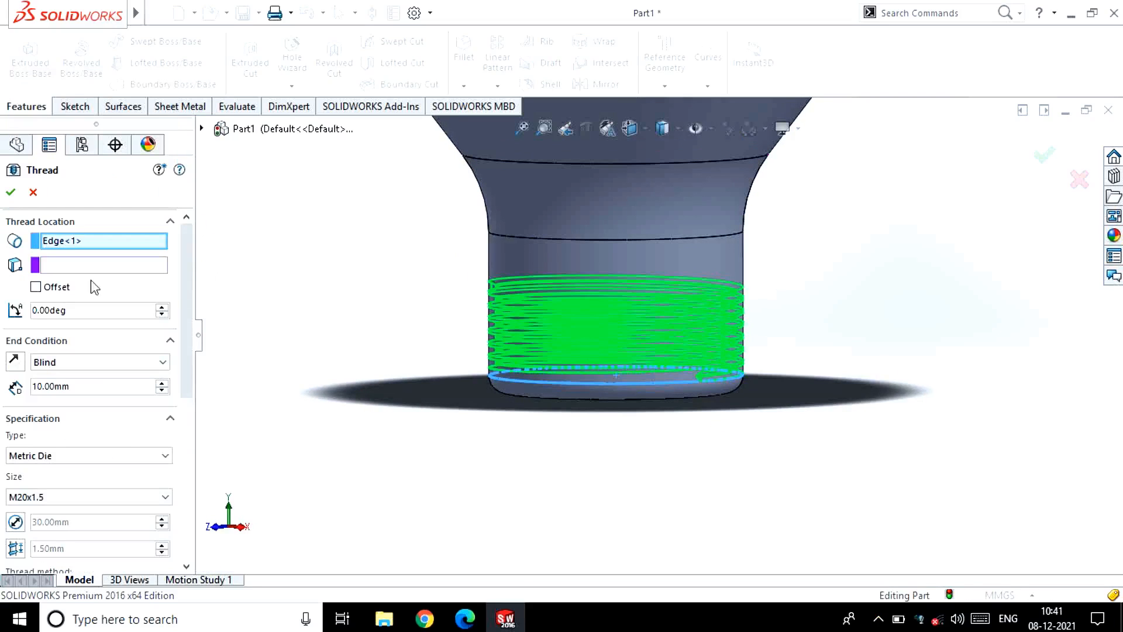
# Step: Offset the thread start by 14 mm in the reversed direction, set its blind depth to 30 mm, and try to create the extruded thread
pyautogui.click(35, 286)
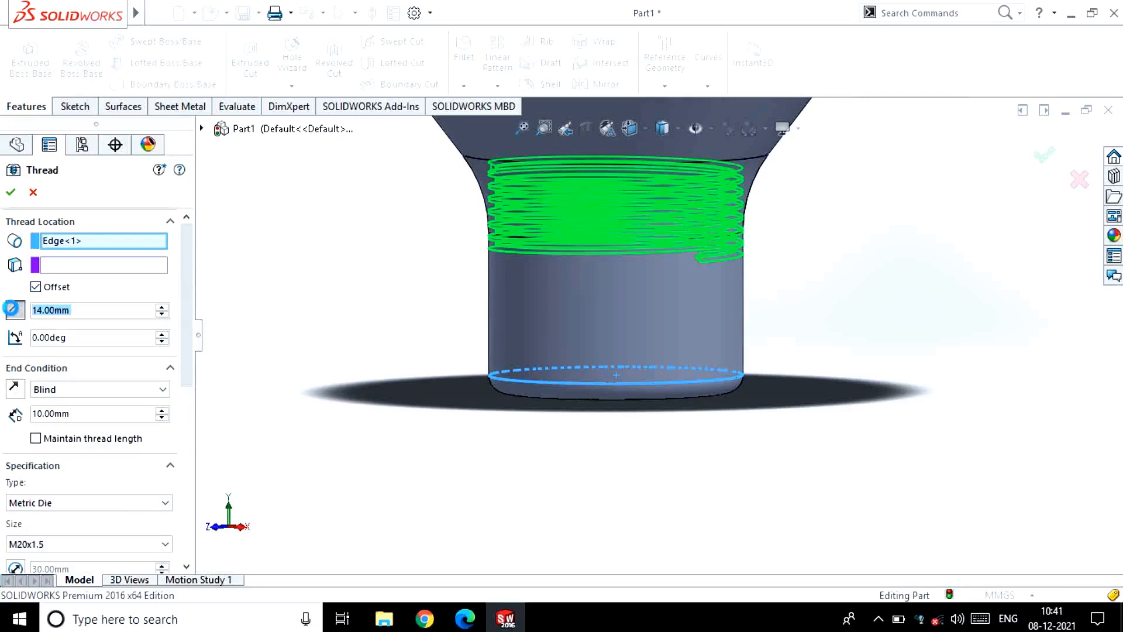
pyautogui.click(14, 310)
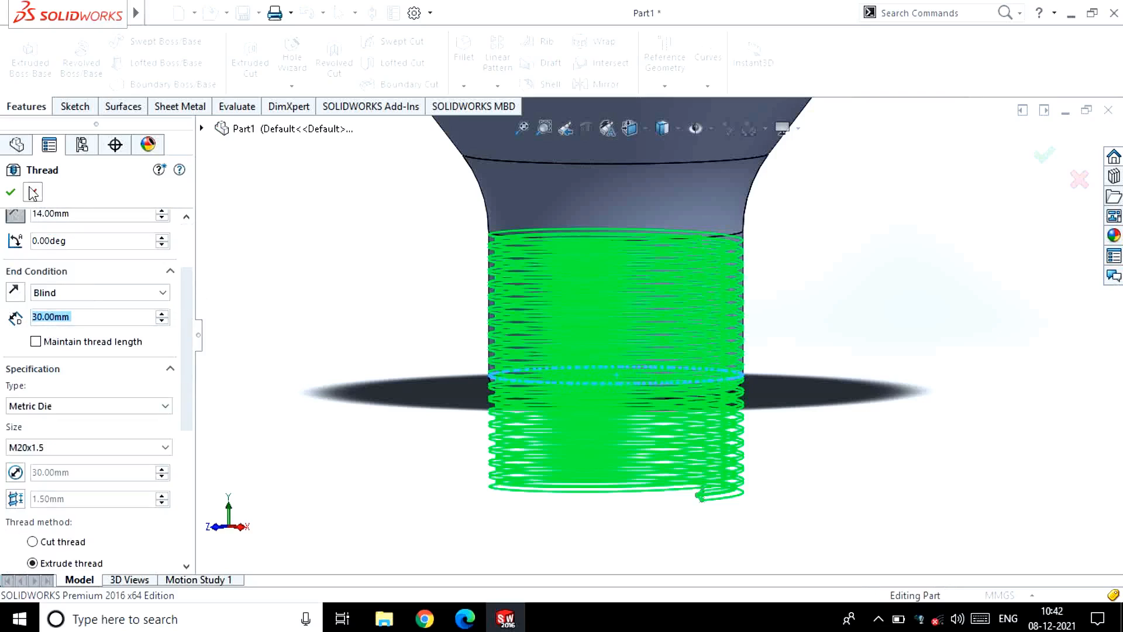
pyautogui.click(4, 193)
# Step: Change the thread method to cut thread and create the thread on the stem
pyautogui.scroll(-3, 96, 389)
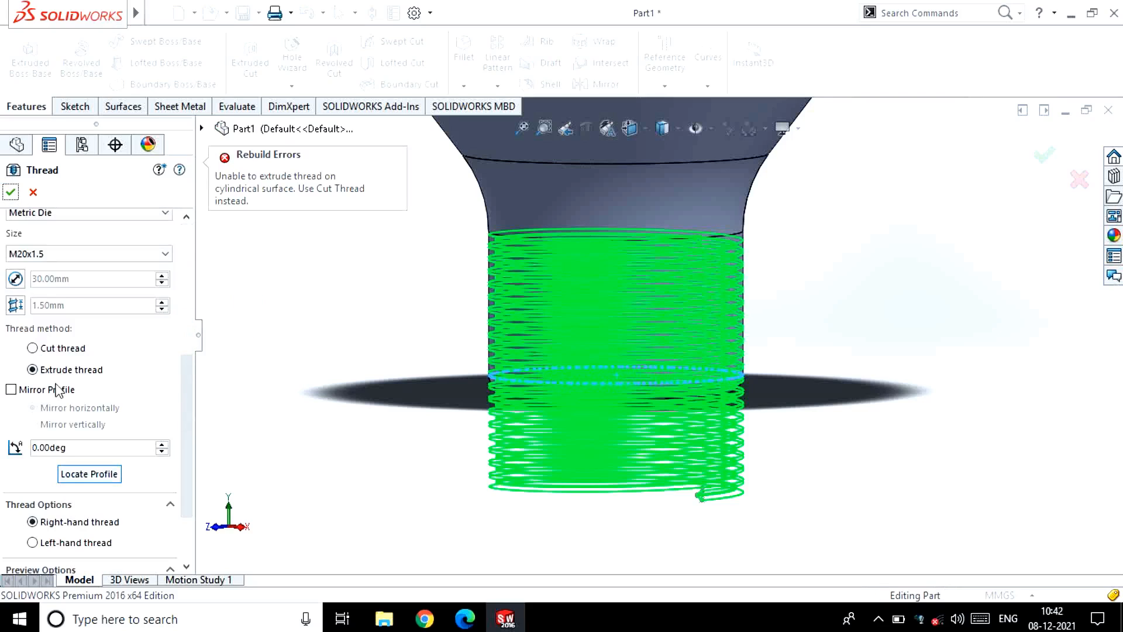
pyautogui.click(32, 348)
pyautogui.click(10, 193)
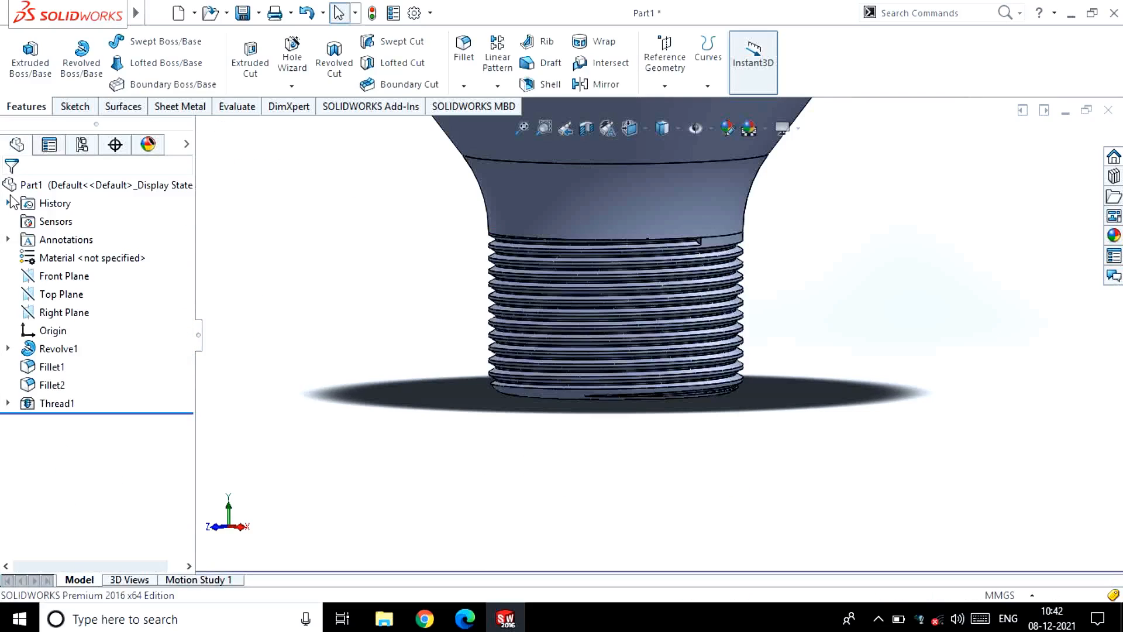
# Step: Apply a planar section view through the part along the Right Plane
pyautogui.scroll(5, 615, 383)
pyautogui.scroll(-3, 576, 347)
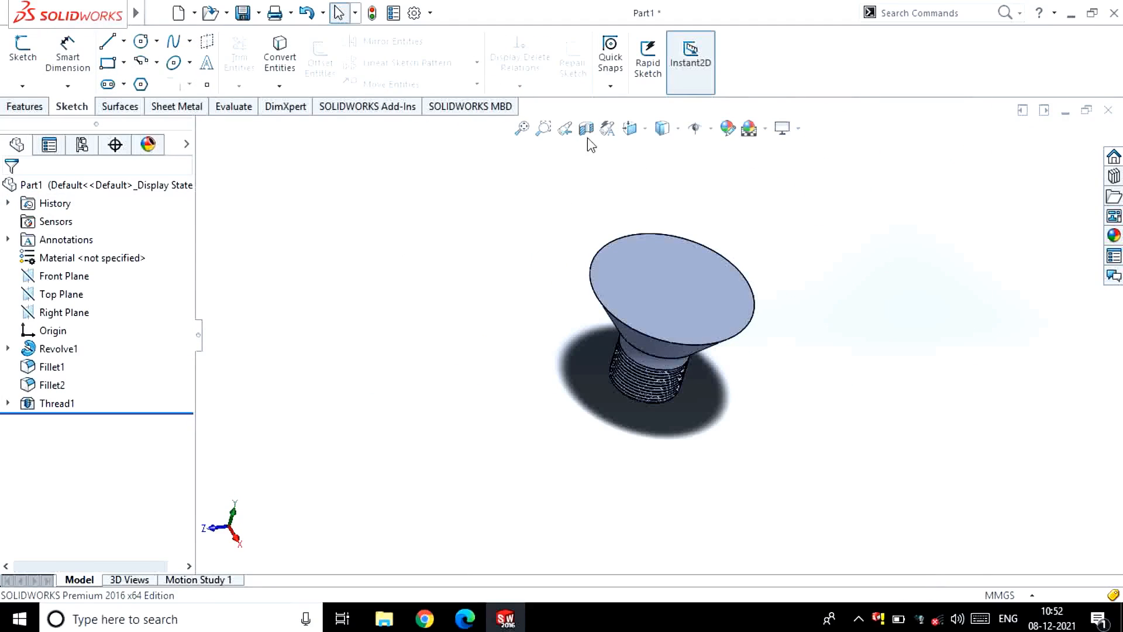
pyautogui.click(586, 128)
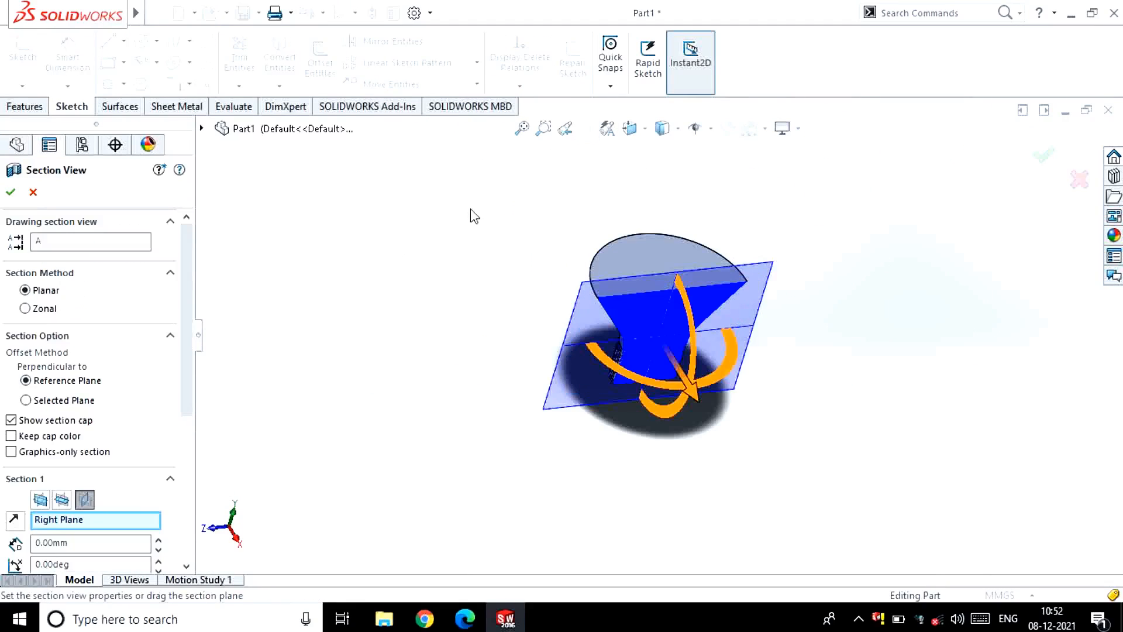
pyautogui.click(10, 192)
# Step: Start a sketch on the Right Plane and draw an infinite vertical centerline through the origin
pyautogui.click(52, 318)
pyautogui.click(67, 291)
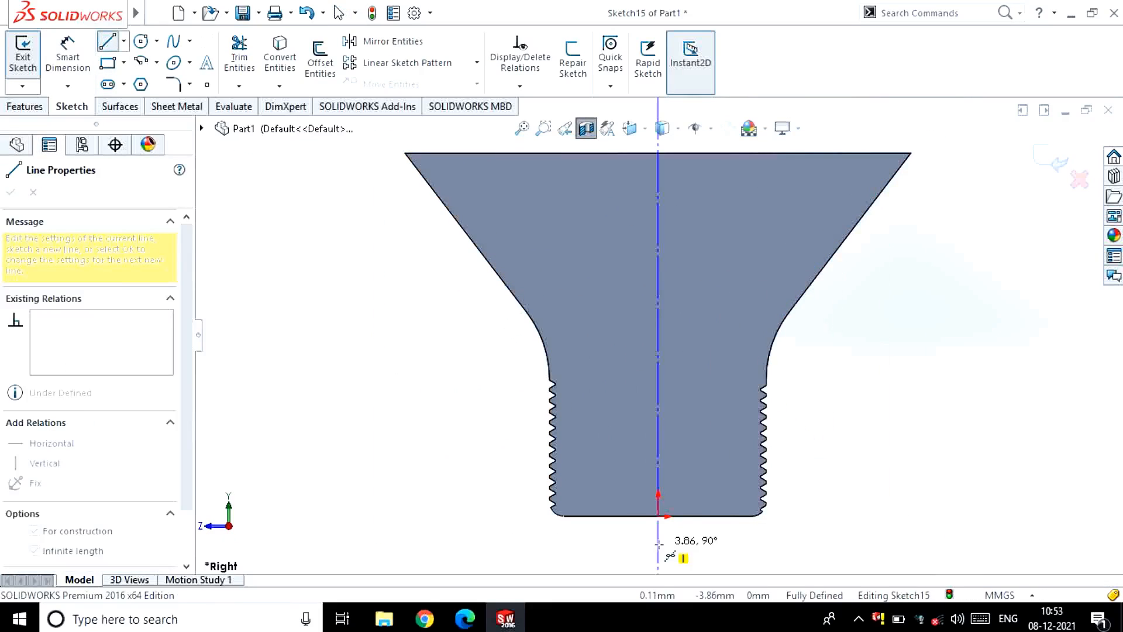
pyautogui.click(659, 544)
pyautogui.press('Escape')
# Step: Sketch a closed half-profile inside the section, about 49 mm tall along the centerline, with a short vertical step at the top and sides following the outer wall
pyautogui.click(107, 42)
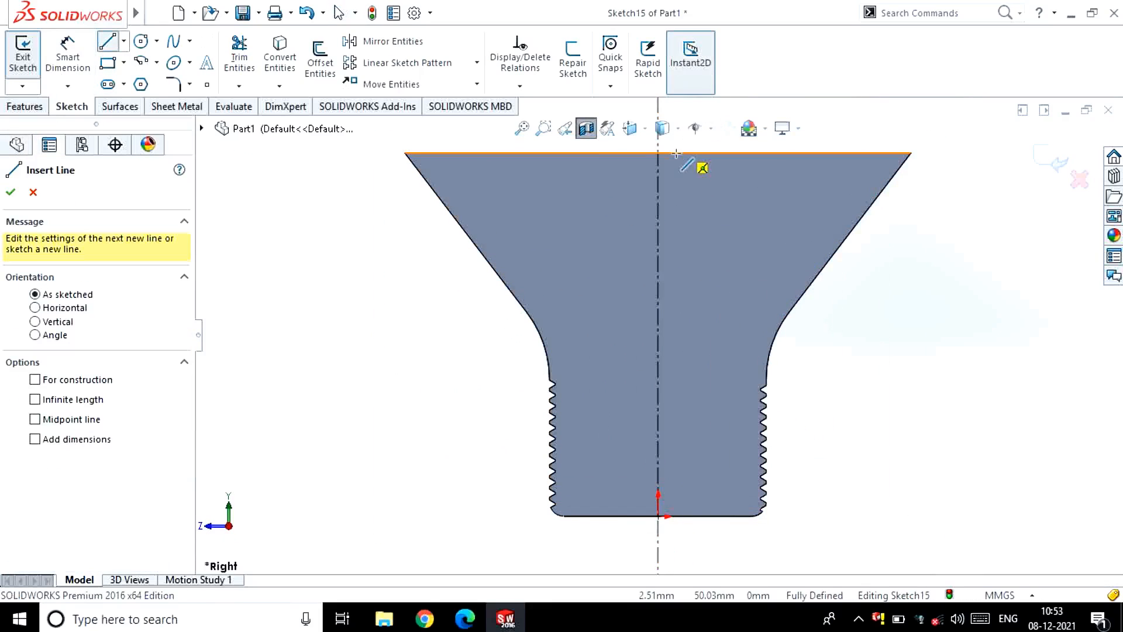
pyautogui.click(658, 153)
pyautogui.click(883, 154)
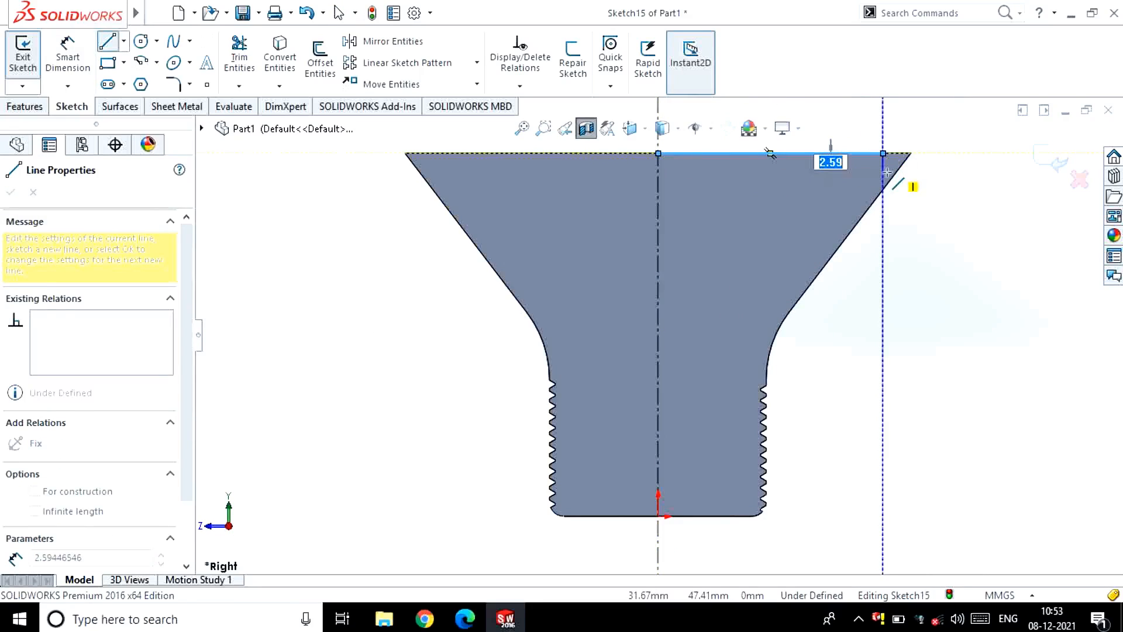
pyautogui.click(755, 334)
pyautogui.click(747, 509)
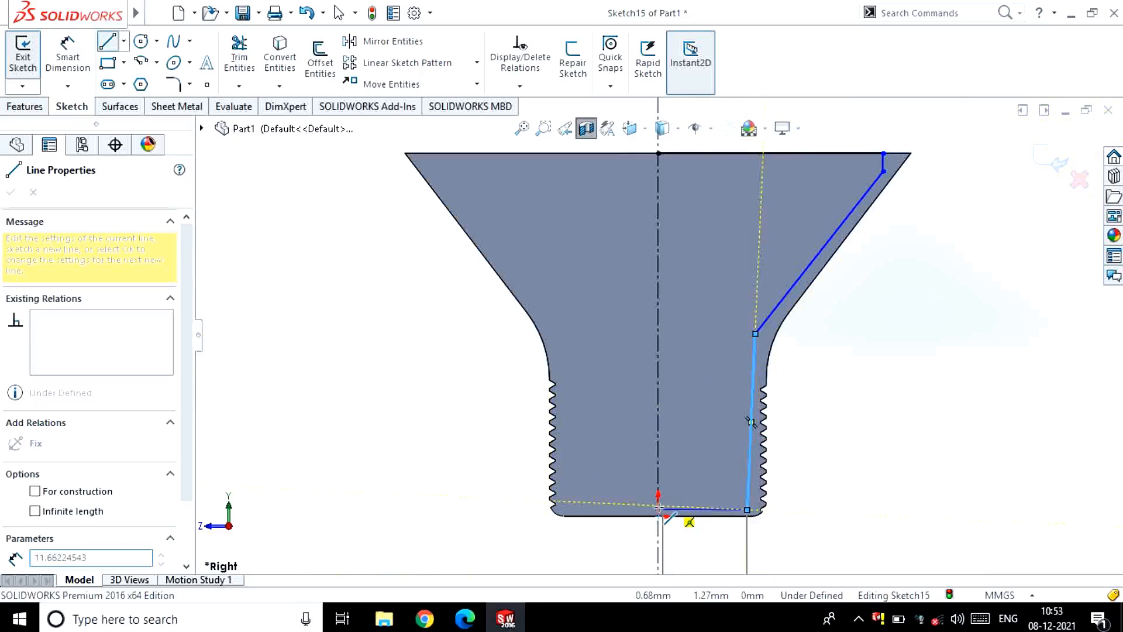
pyautogui.click(658, 510)
pyautogui.click(658, 153)
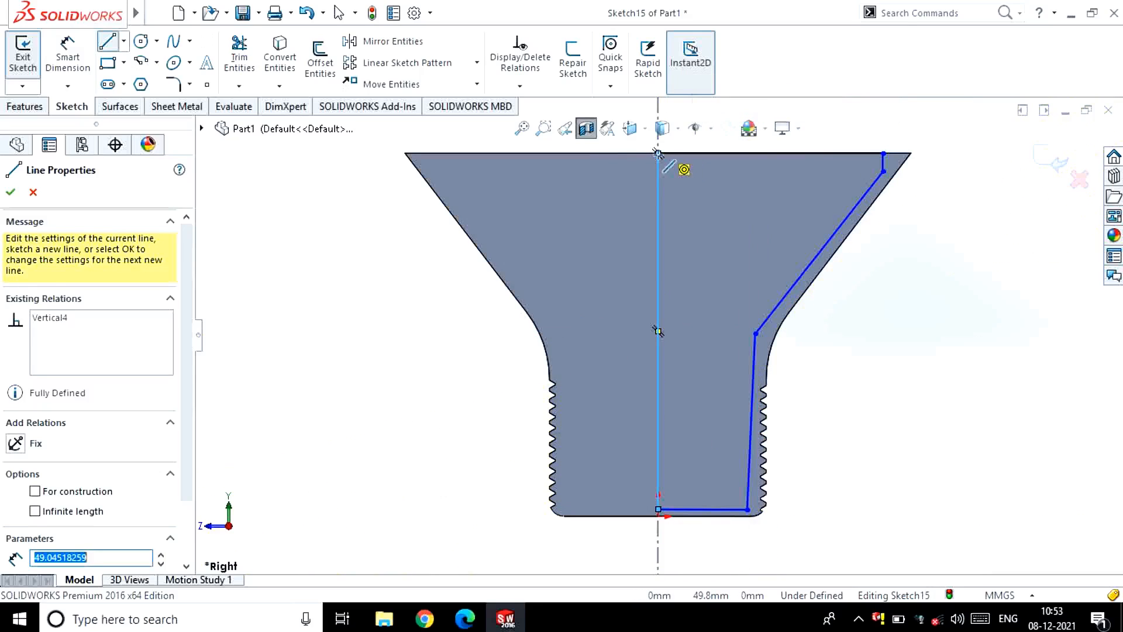
# Step: Dimension the short vertical line at the profile's upper outer corner to 3 mm
pyautogui.press('Escape')
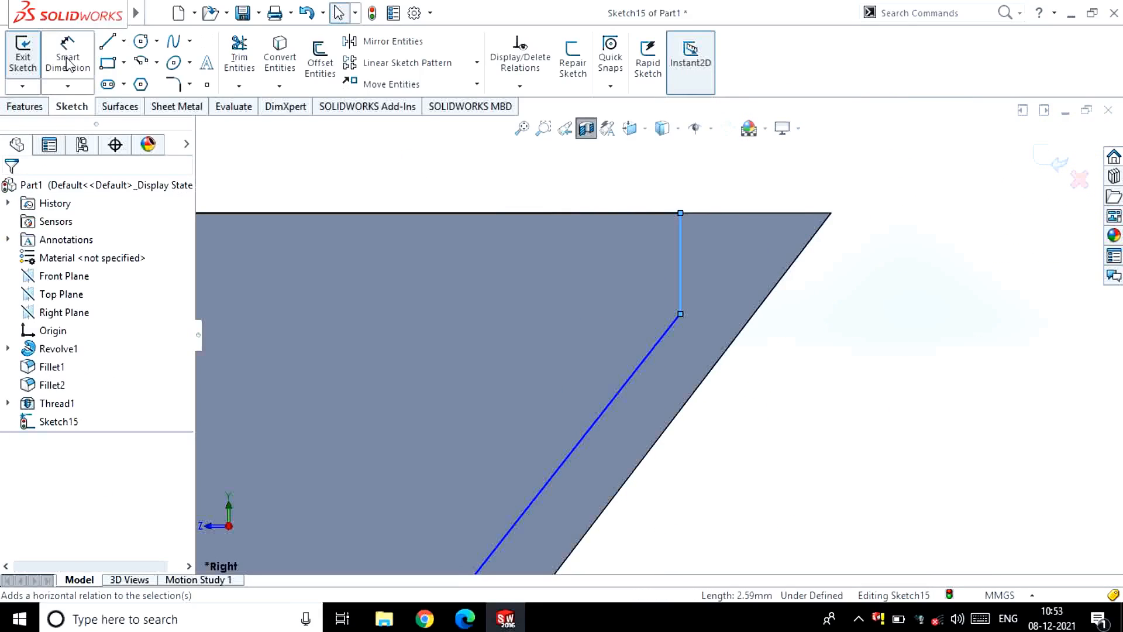
pyautogui.click(68, 62)
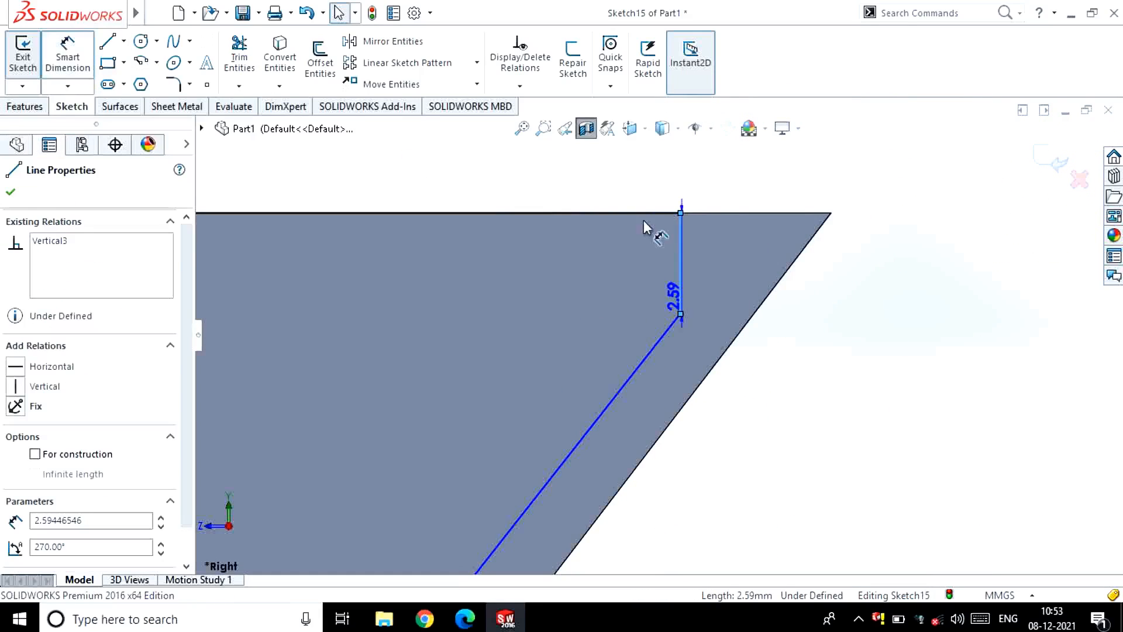
pyautogui.click(842, 268)
pyautogui.write('2.59446546mm')
pyautogui.press('Return')
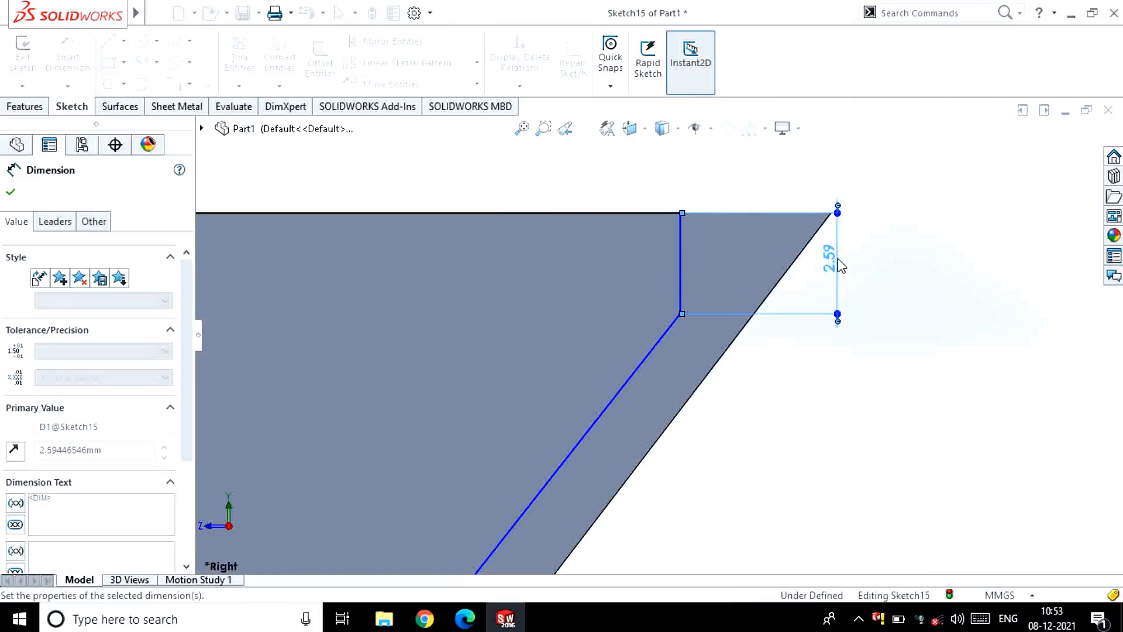
pyautogui.press('Escape')
pyautogui.scroll(3, 723, 381)
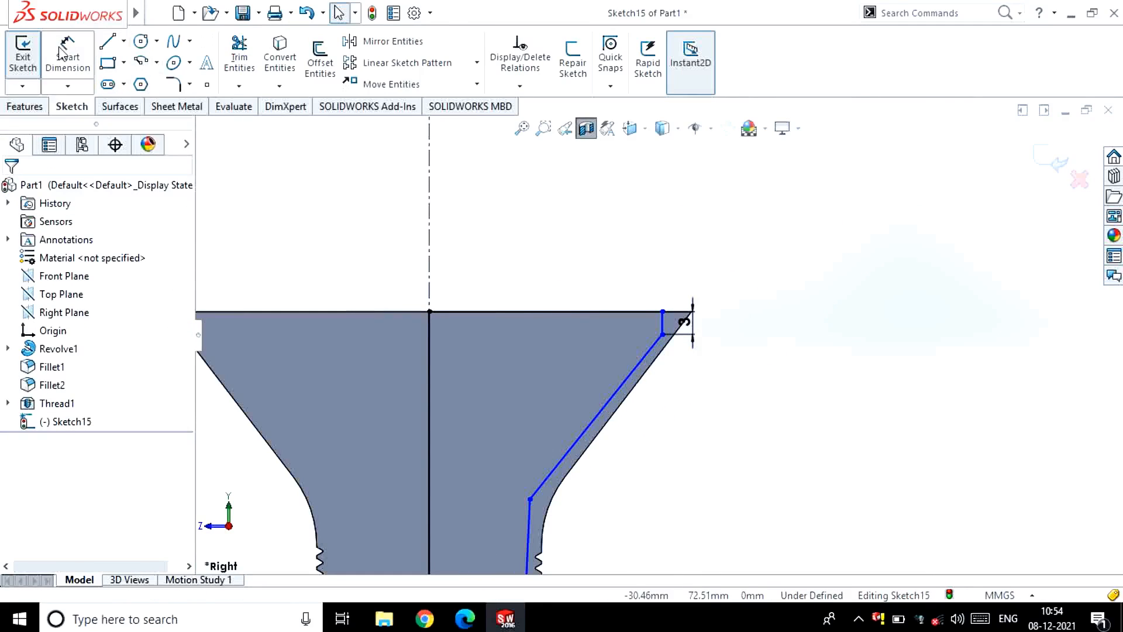
# Step: Dimension the profile's top horizontal line to 31 mm
pyautogui.click(68, 58)
pyautogui.click(577, 311)
pyautogui.click(582, 287)
pyautogui.write('31')
pyautogui.press('Return')
pyautogui.press('Escape')
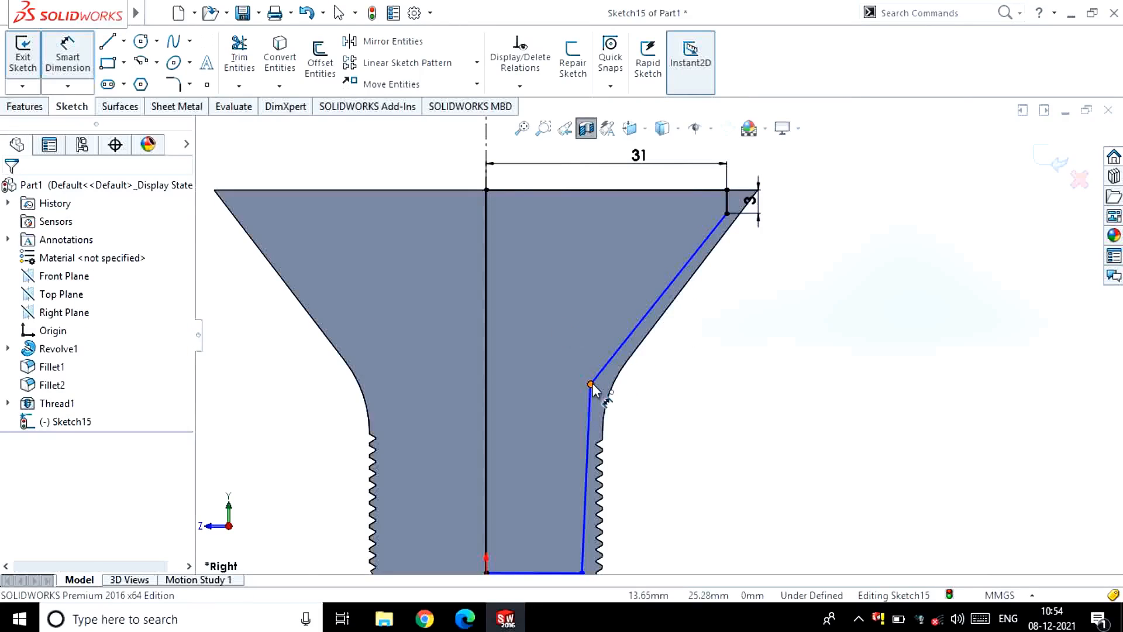
# Step: Dimension the distance from the vertical axis line to the profile's inner bend point as 13 mm
pyautogui.click(590, 385)
pyautogui.click(487, 399)
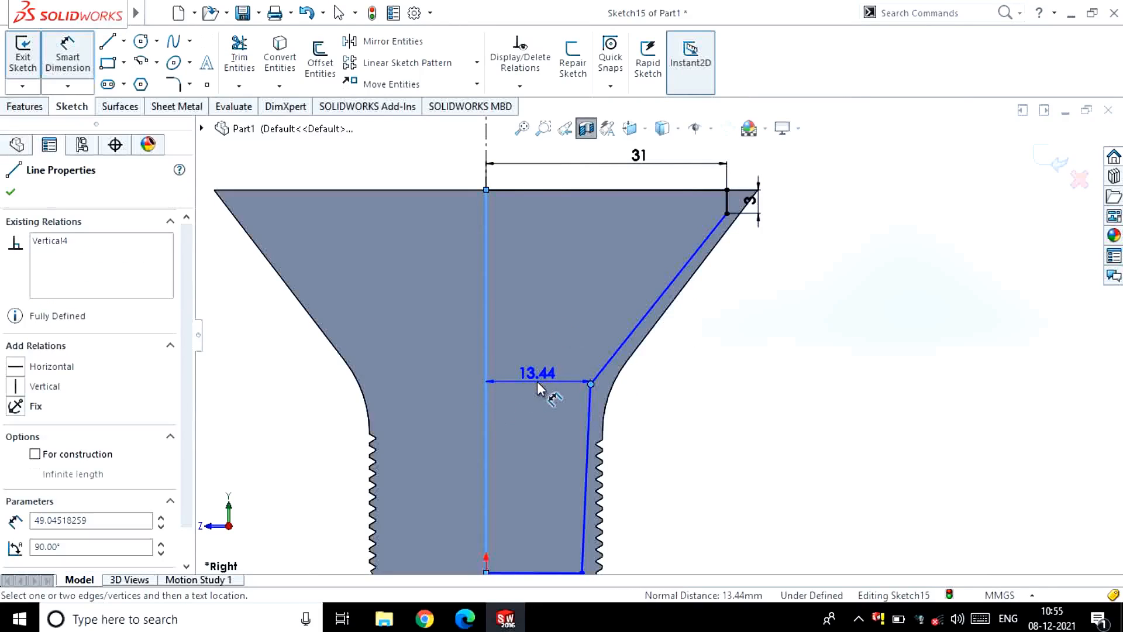
pyautogui.click(538, 387)
pyautogui.write('13')
pyautogui.press('Return')
pyautogui.press('Escape')
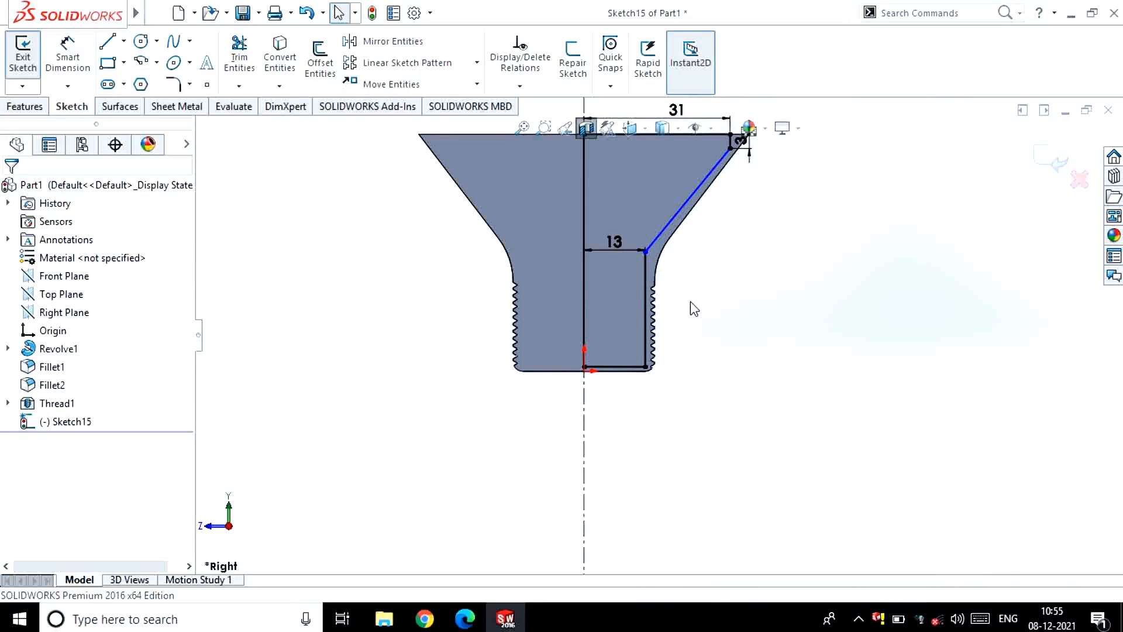
# Step: Dimension the vertical wall line inside the stem to 24.5 mm
pyautogui.click(646, 310)
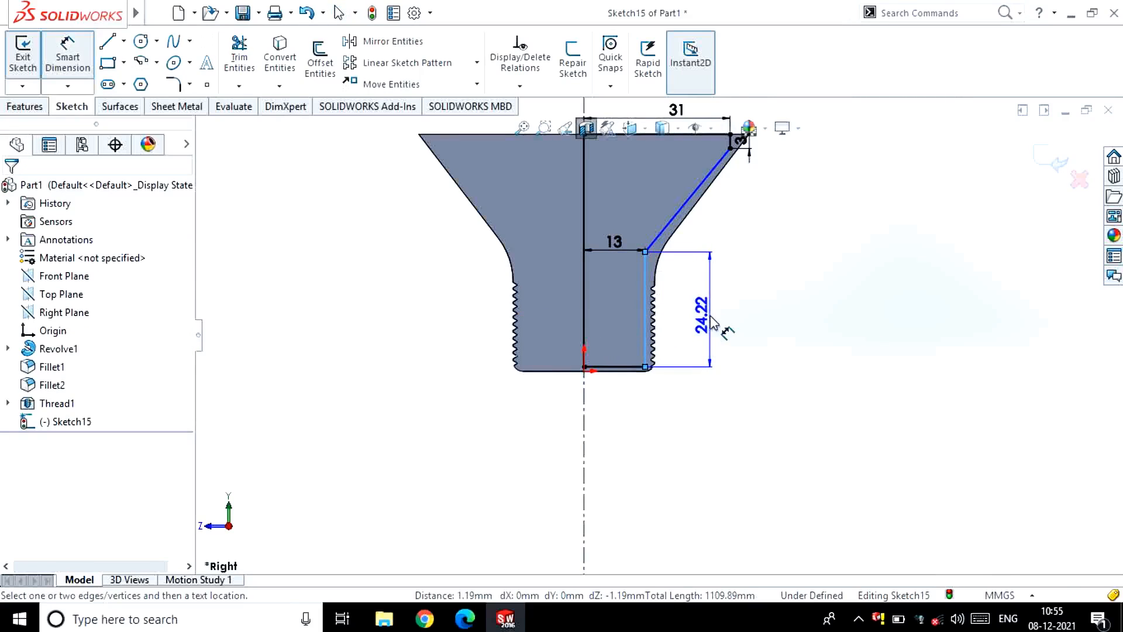
pyautogui.click(710, 321)
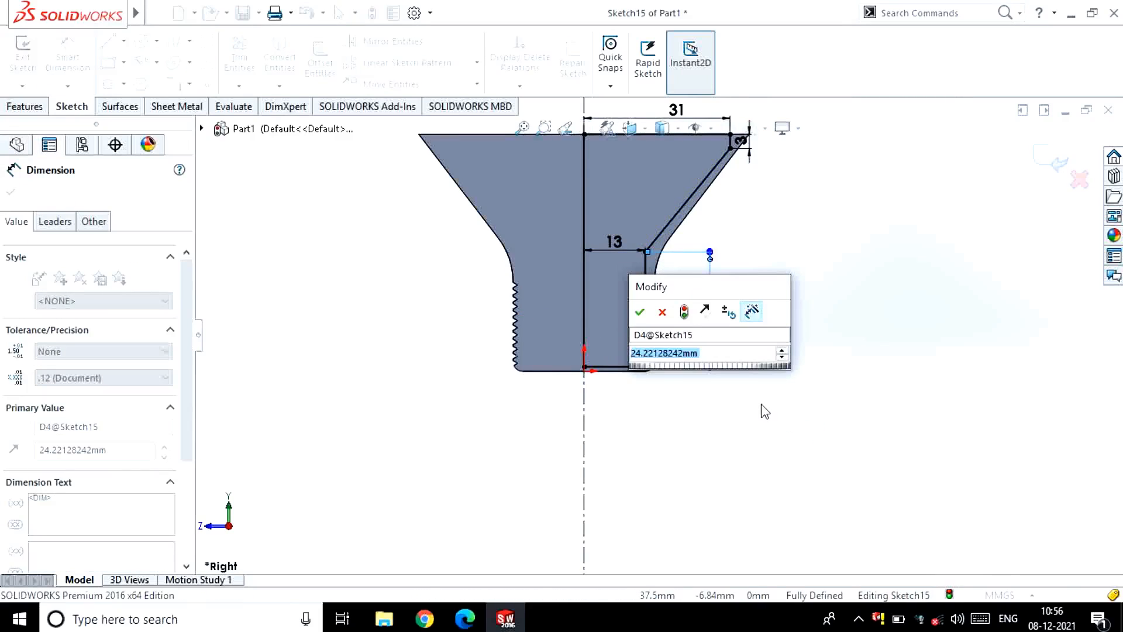
pyautogui.write('24.5')
pyautogui.press('Return')
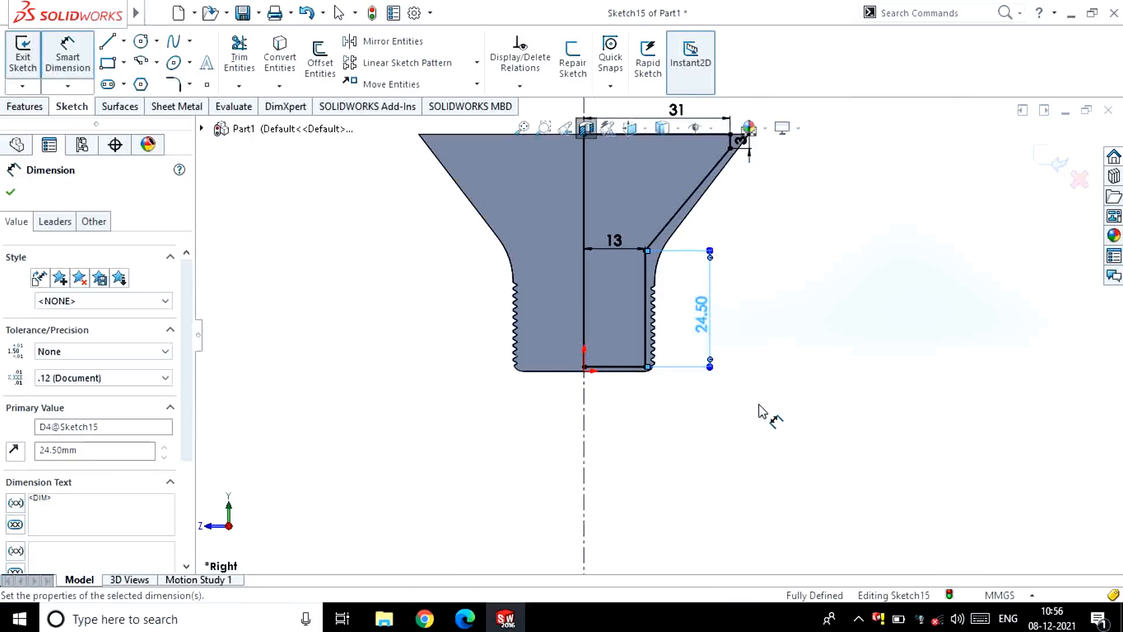
pyautogui.click(764, 339)
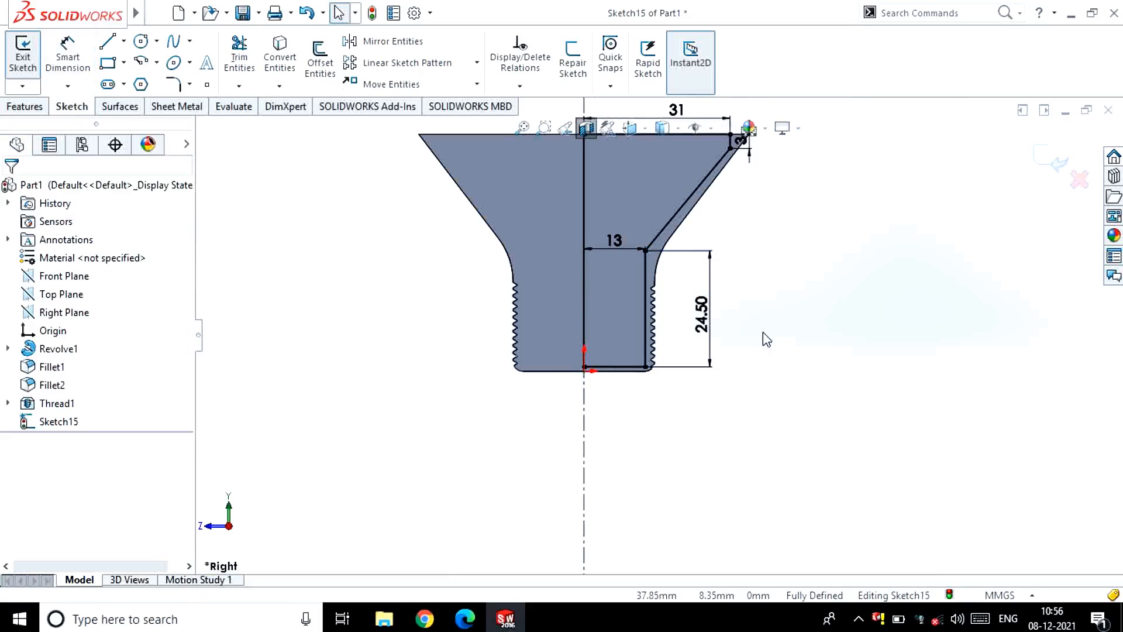
# Step: Round the bend between the sloped and vertical wall lines with a 15 mm sketch fillet and exit the sketch
pyautogui.click(173, 83)
pyautogui.click(666, 234)
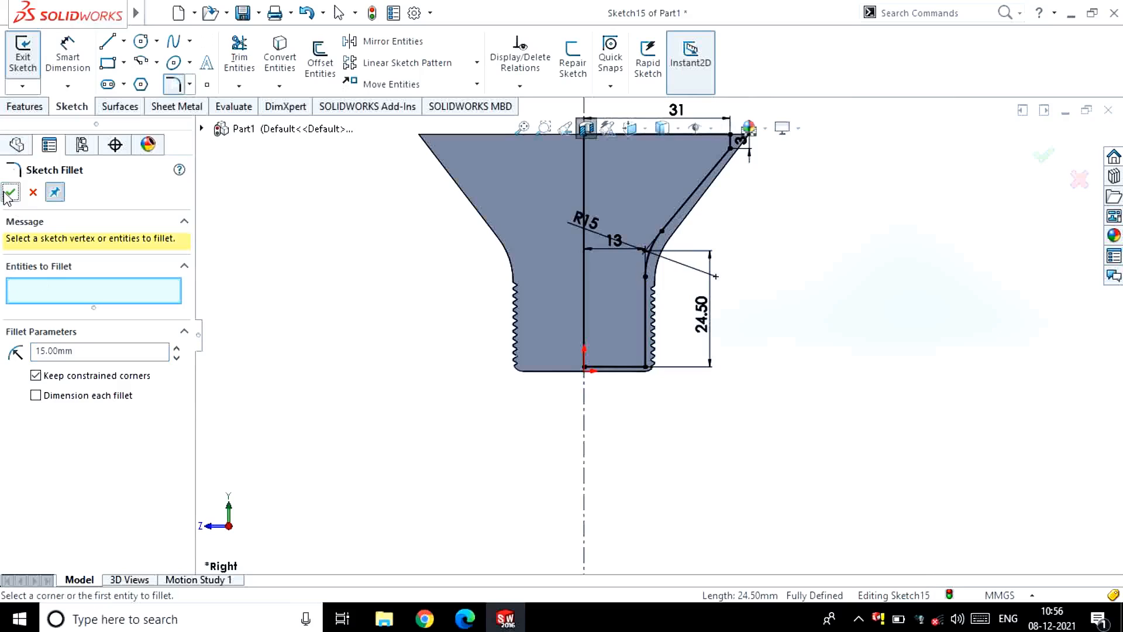
pyautogui.click(22, 59)
# Step: Hollow the funnel with a revolved cut of the inner profile about the centerline and turn off the section view
pyautogui.click(25, 110)
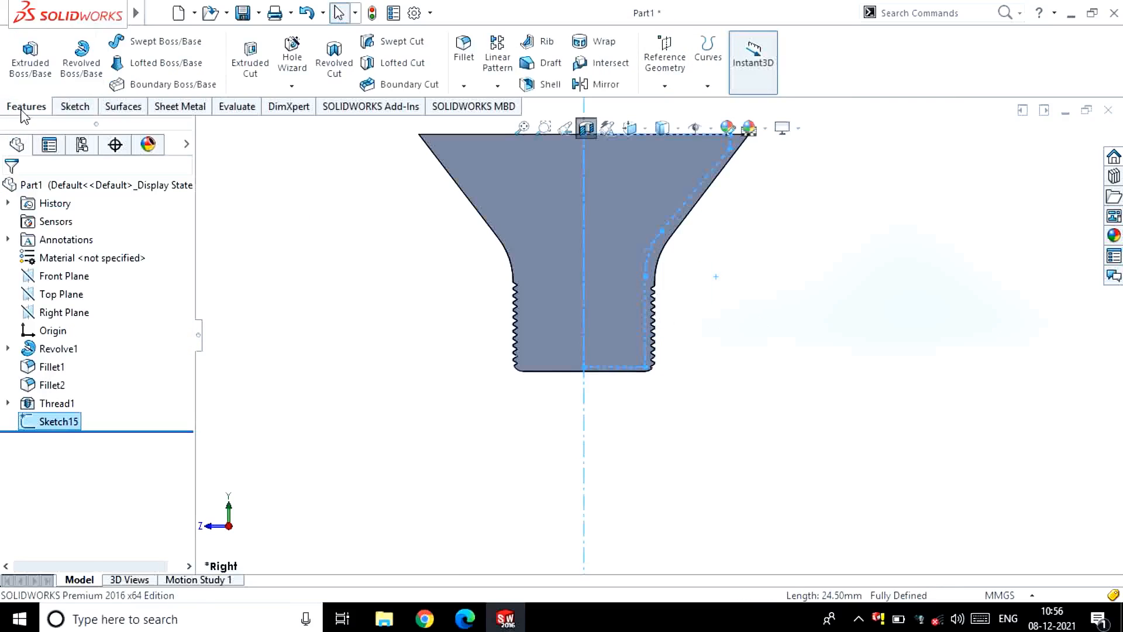
pyautogui.click(349, 67)
pyautogui.click(11, 193)
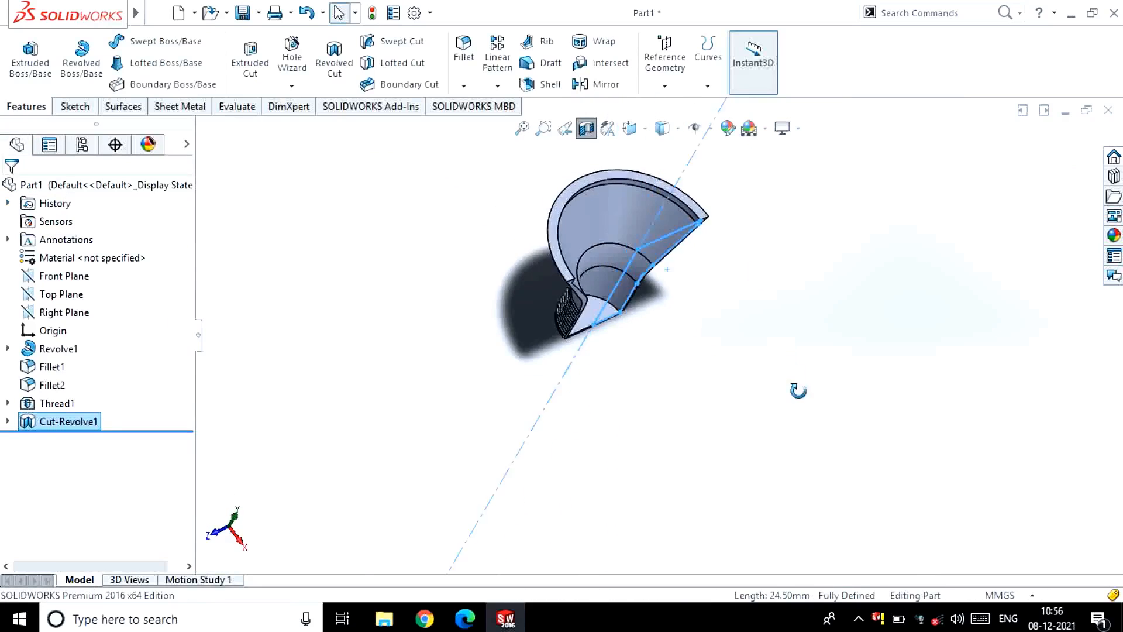
pyautogui.click(586, 129)
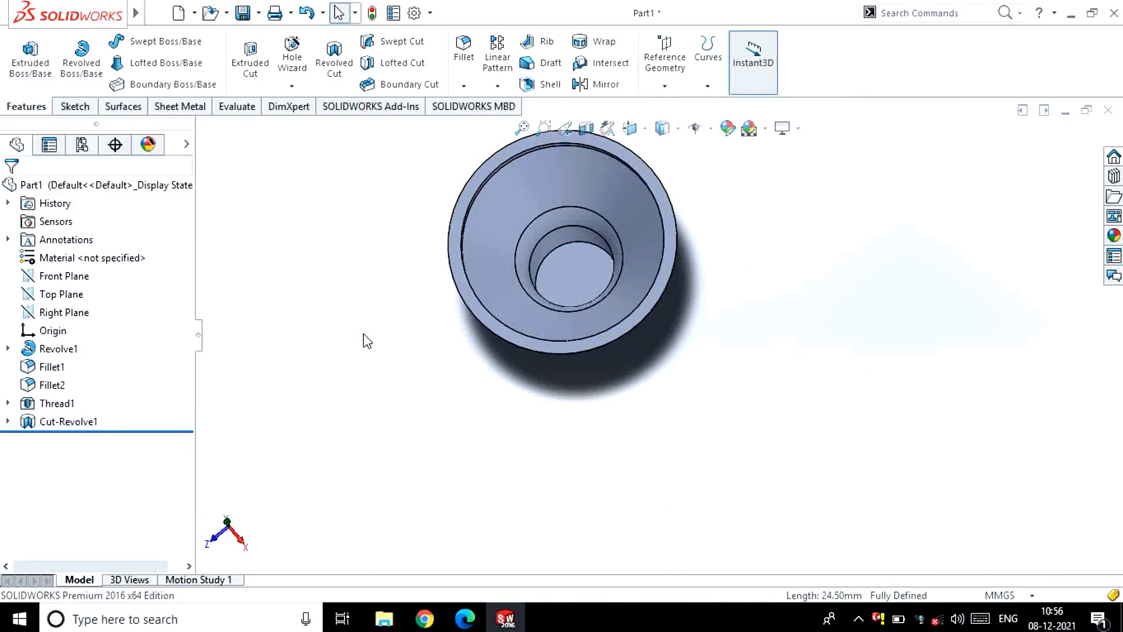
# Step: Start a sketch on the stem's flat end face and draw a tall ellipse about 4.8 mm by 1.25 mm in half-axes beside the origin
pyautogui.scroll(4, 600, 433)
pyautogui.moveTo(600, 433); pyautogui.dragTo(641, 286, button='middle')
pyautogui.scroll(-5, 643, 314)
pyautogui.click(548, 273)
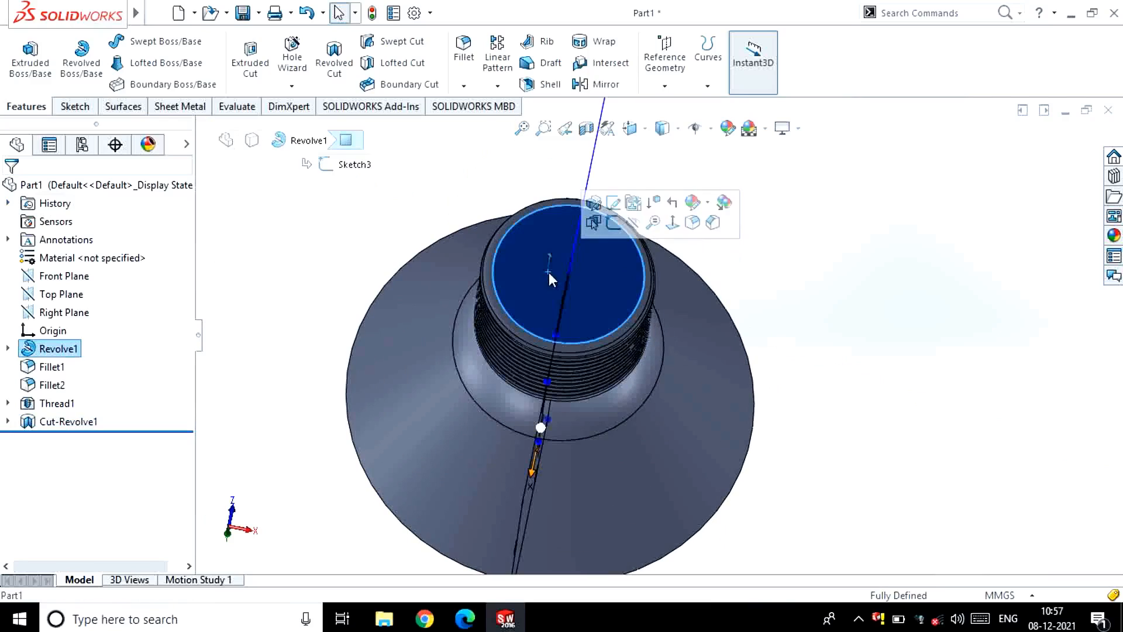
pyautogui.click(609, 226)
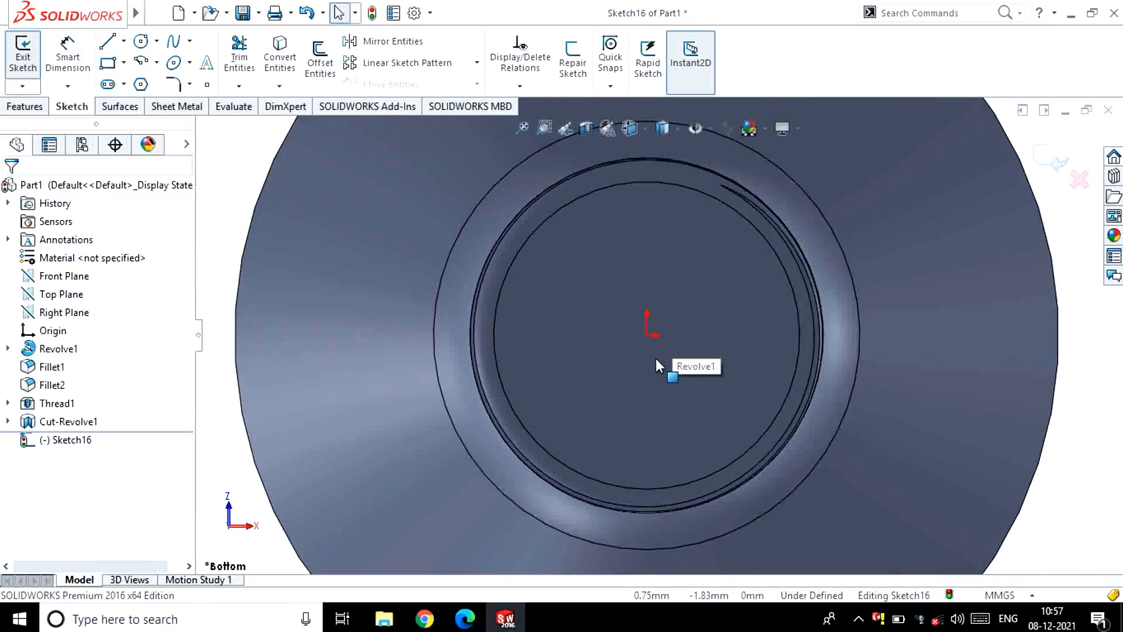
pyautogui.scroll(-2, 655, 359)
pyautogui.click(745, 322)
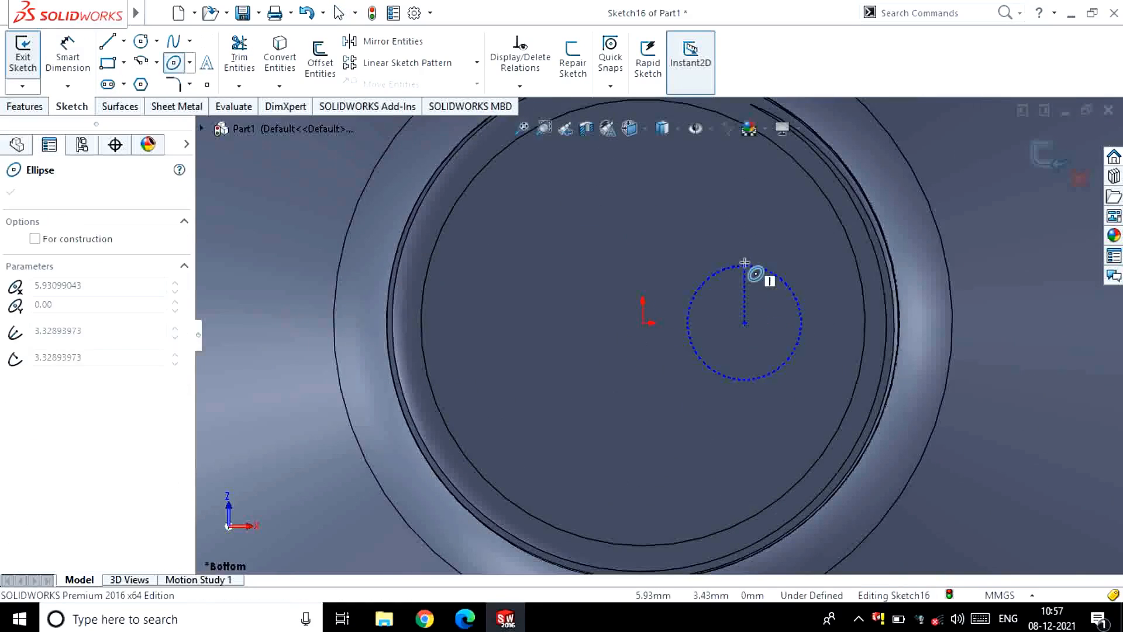
pyautogui.click(767, 283)
pyautogui.press('Escape')
# Step: Dimension the ellipse's vertical half-axis to 5 mm
pyautogui.moveTo(777, 342); pyautogui.dragTo(773, 292, button='right')
pyautogui.click(745, 240)
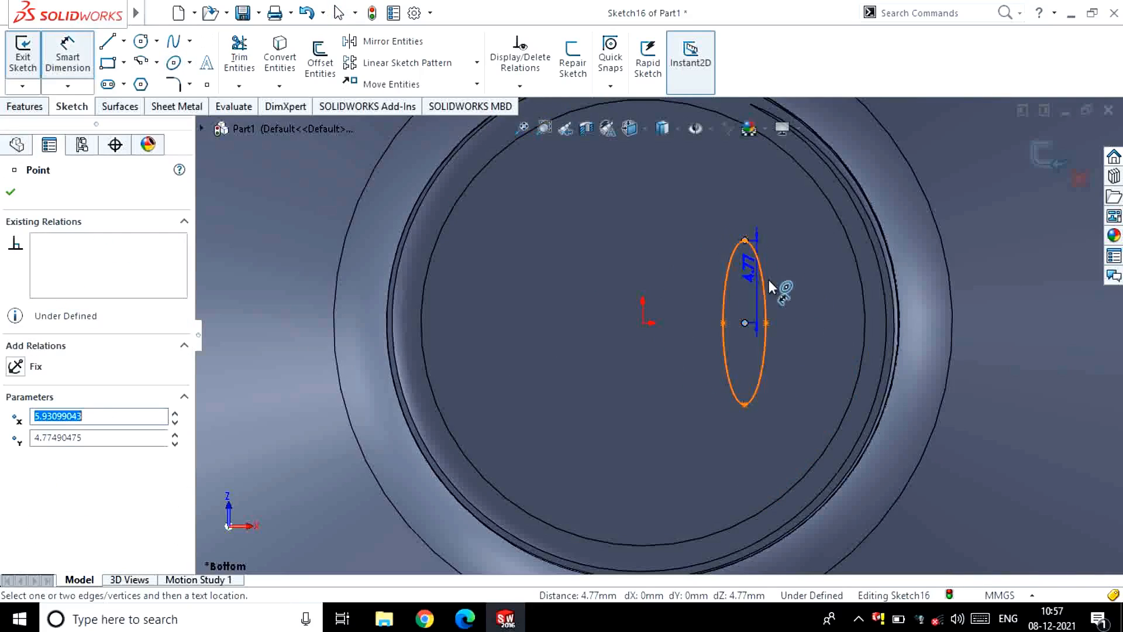
pyautogui.click(791, 298)
pyautogui.write('5')
pyautogui.press('Return')
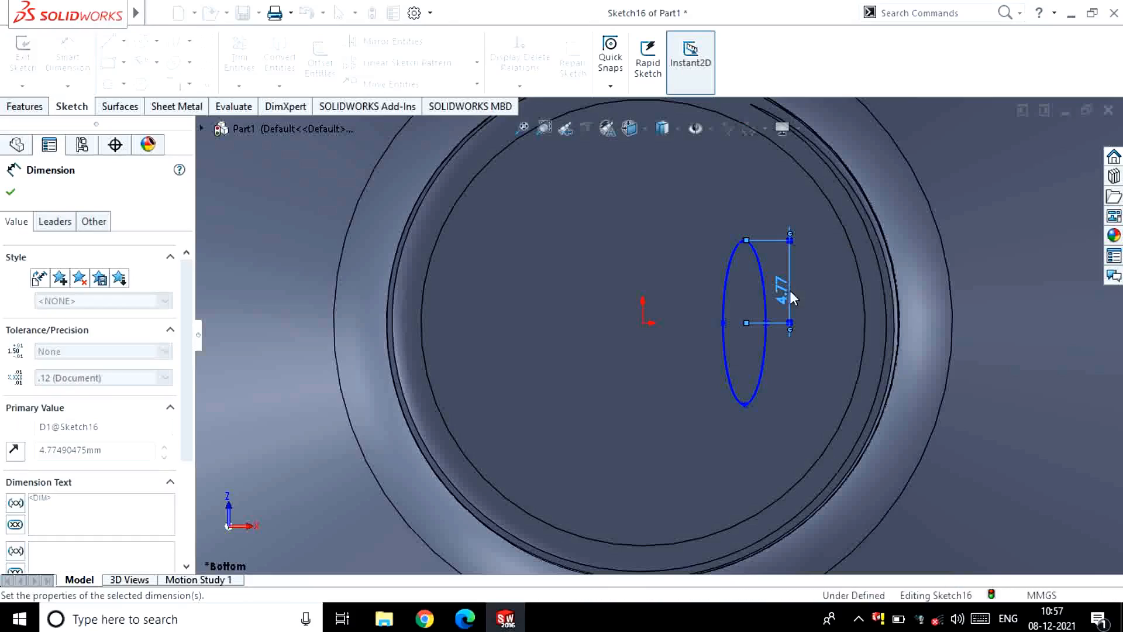
pyautogui.press('Escape')
# Step: Dimension the ellipse's horizontal half-axis to 1.5 mm
pyautogui.click(743, 325)
pyautogui.click(724, 324)
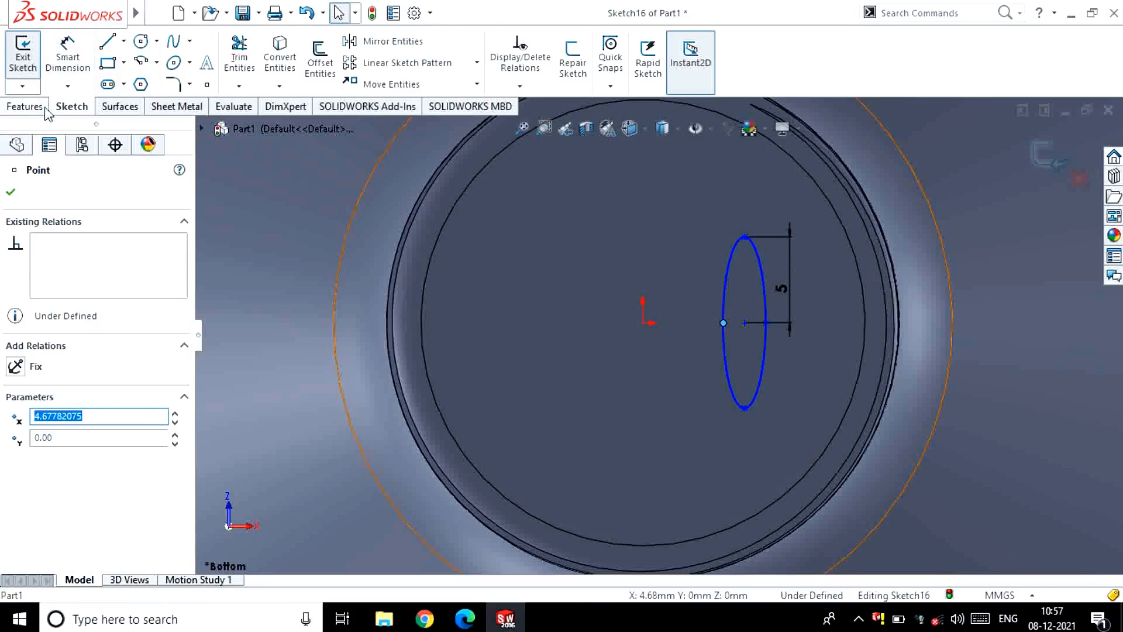
pyautogui.click(66, 57)
pyautogui.click(745, 324)
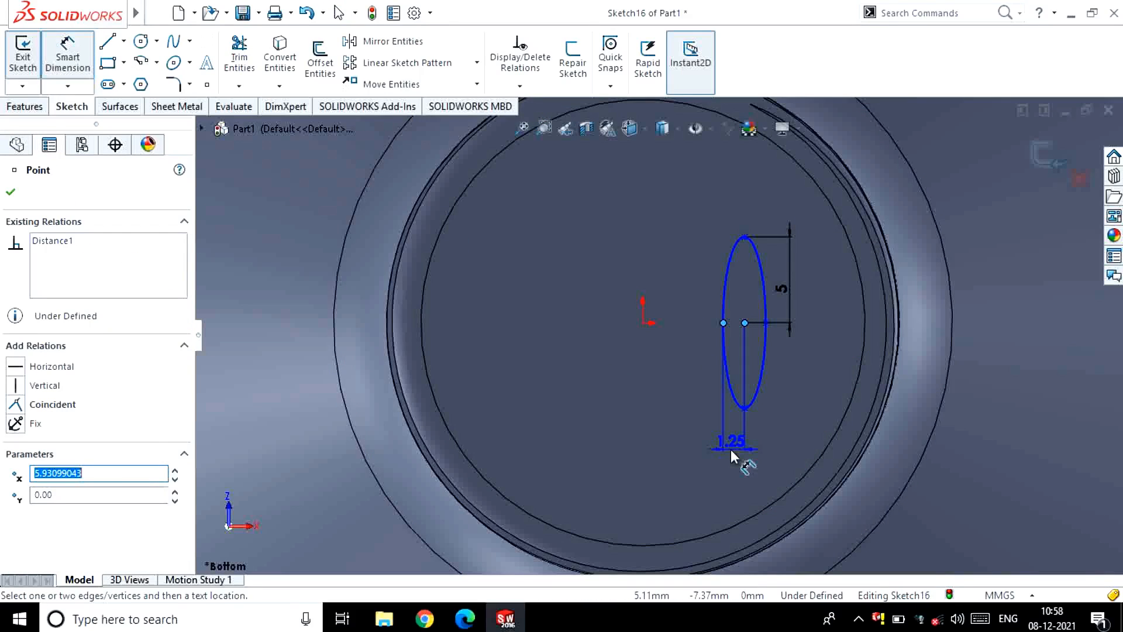
pyautogui.click(731, 451)
pyautogui.press('Return')
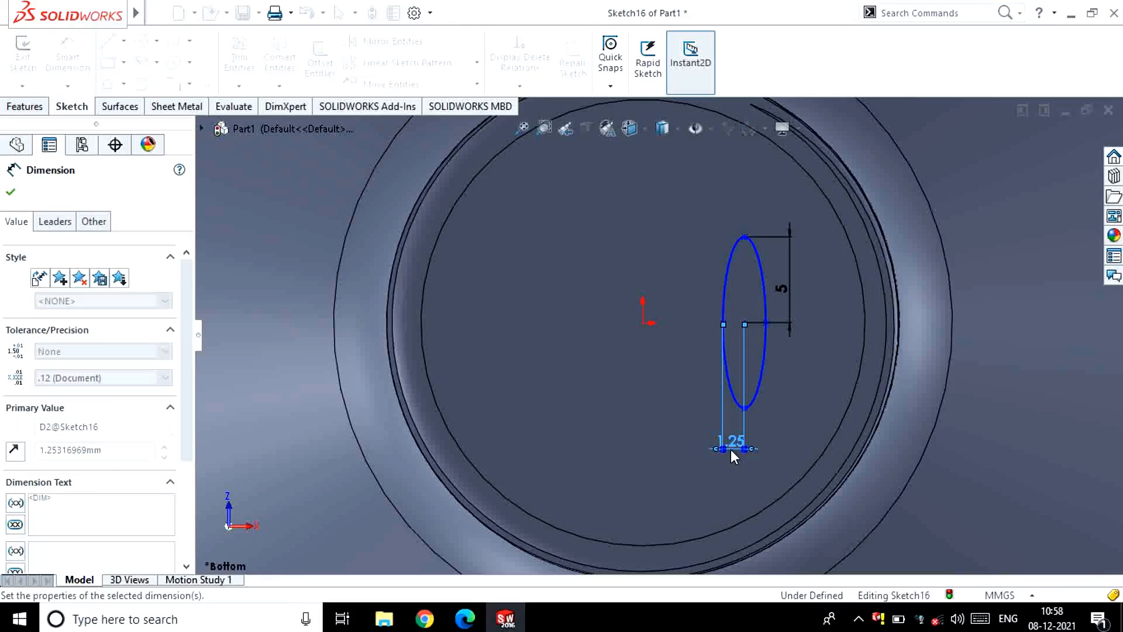
pyautogui.press('Escape')
# Step: Dimension the distance from the origin to the ellipse's center as 6 mm
pyautogui.click(68, 62)
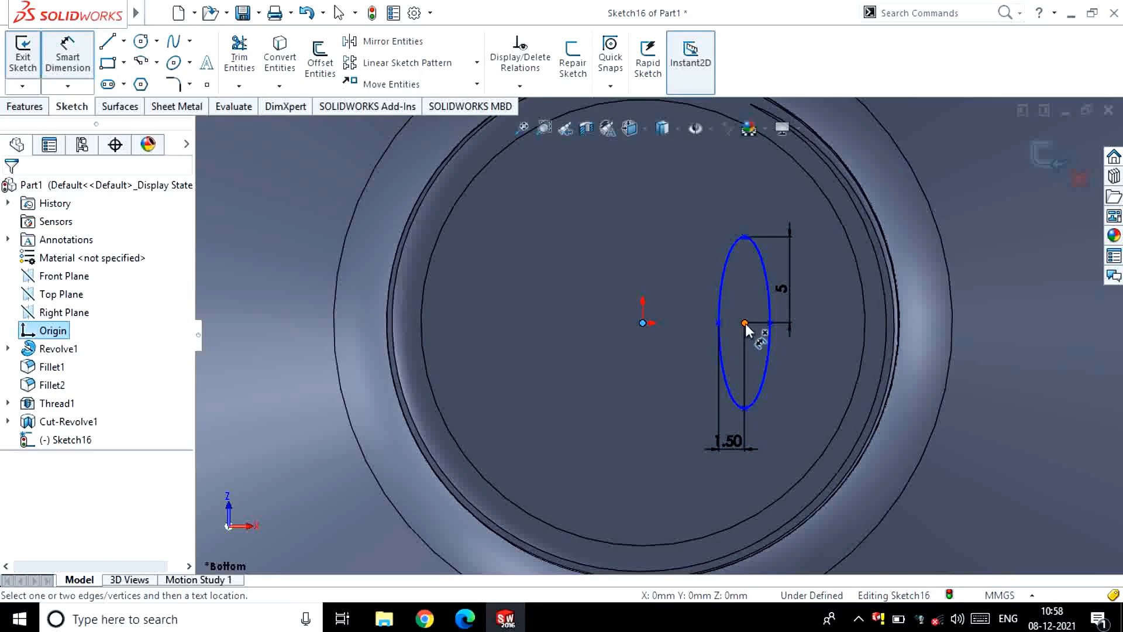
pyautogui.click(744, 323)
pyautogui.click(643, 323)
pyautogui.click(702, 354)
pyautogui.press('Return')
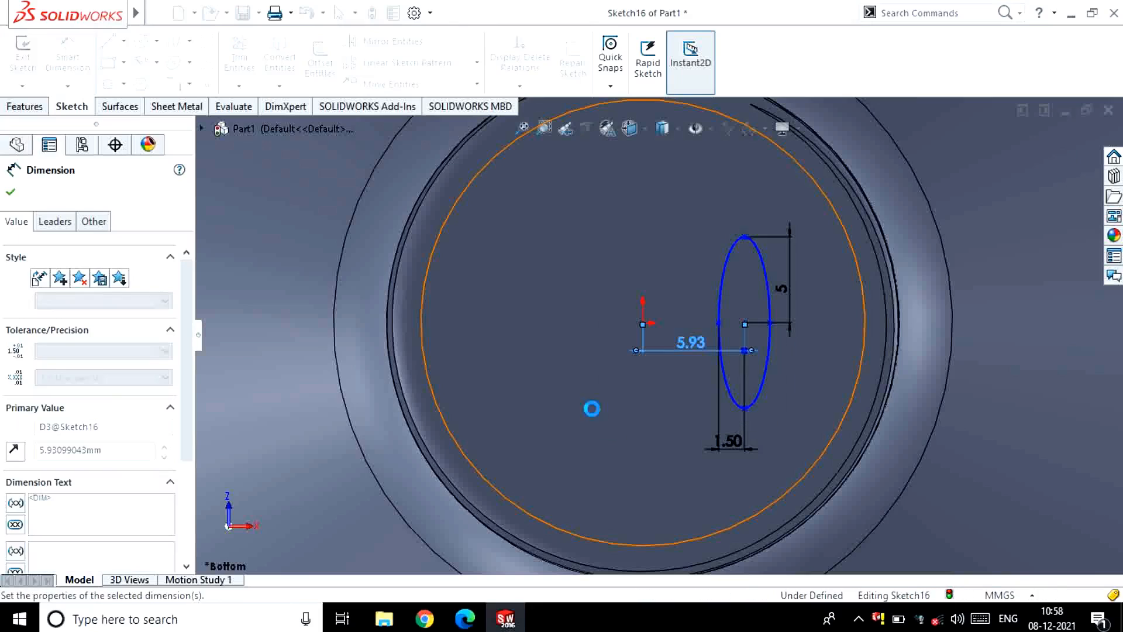
pyautogui.press('Escape')
# Step: Add a vertical relation between the ellipse's center and its upper vertex
pyautogui.click(745, 323)
pyautogui.keyDown('ctrl'); pyautogui.click(745, 237); pyautogui.keyUp('ctrl')
pyautogui.click(812, 167)
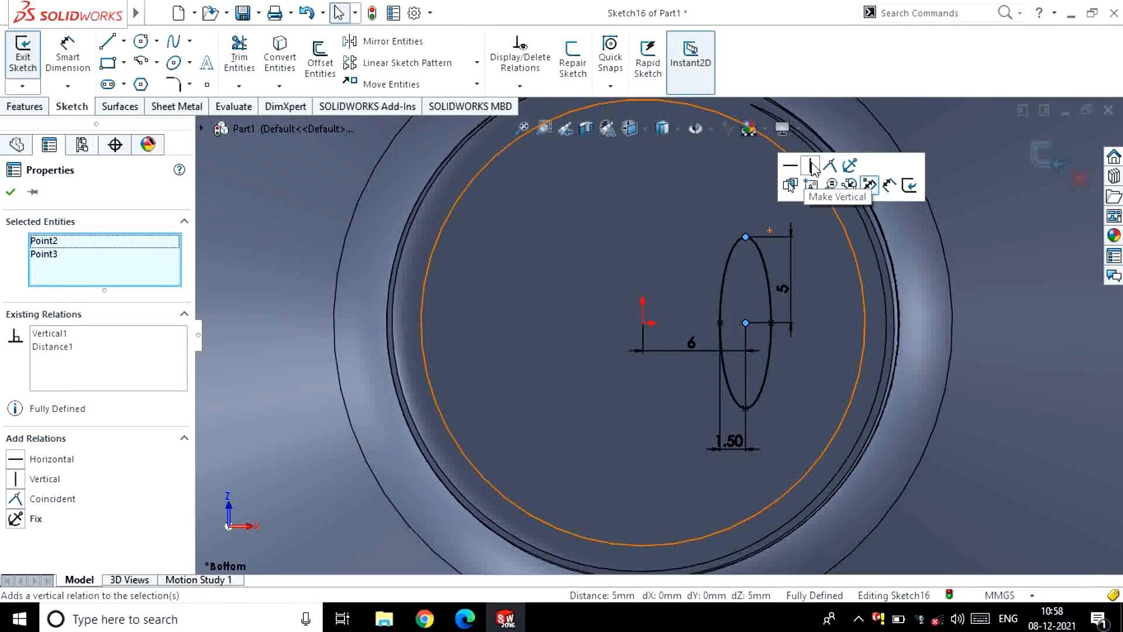
pyautogui.press('Escape')
# Step: Draw an infinite vertical construction line through the origin on the stem's end face
pyautogui.scroll(3, 664, 389)
pyautogui.press('l')
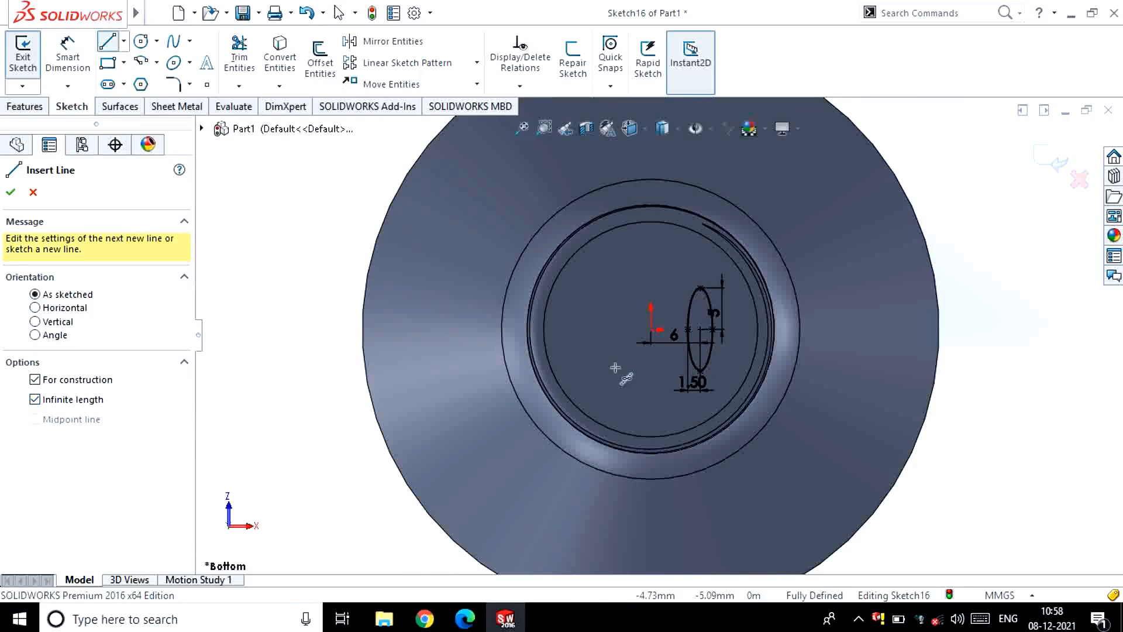
pyautogui.click(649, 330)
pyautogui.click(650, 239)
pyautogui.press('Escape')
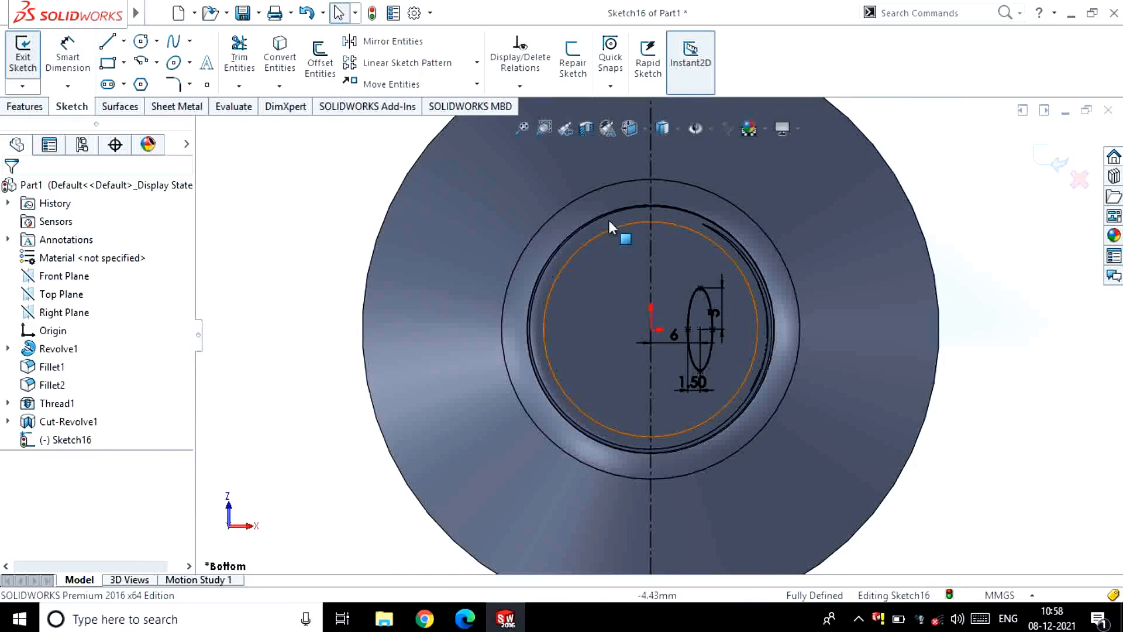
# Step: Mirror the ellipse about the vertical construction line, keeping the original, and exit the sketch
pyautogui.click(386, 41)
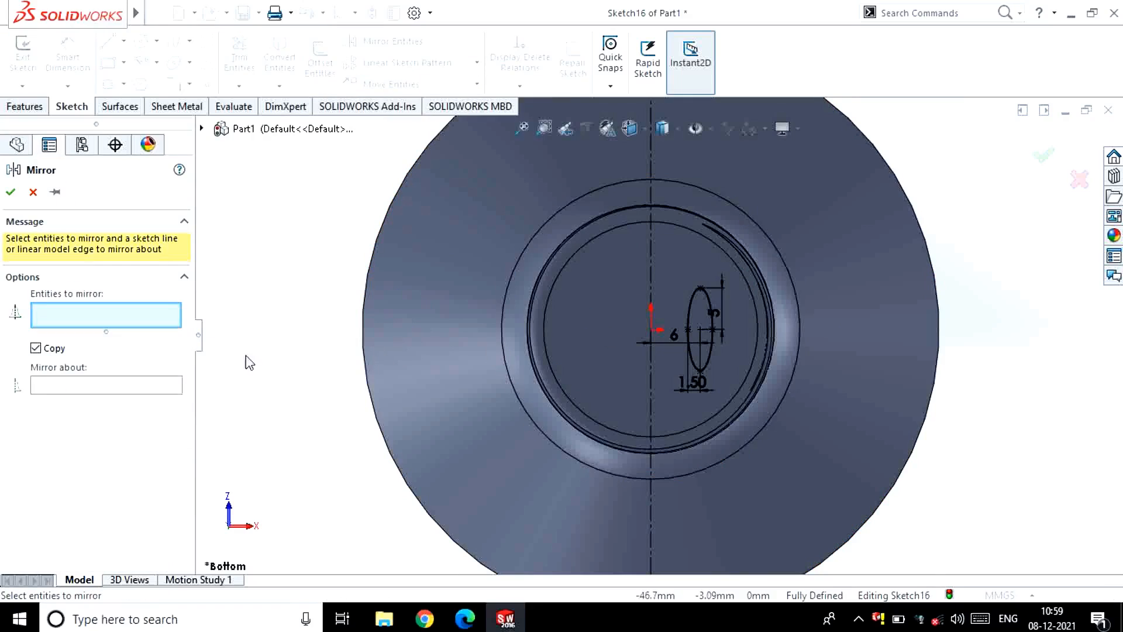
pyautogui.click(694, 315)
pyautogui.click(651, 251)
pyautogui.click(10, 191)
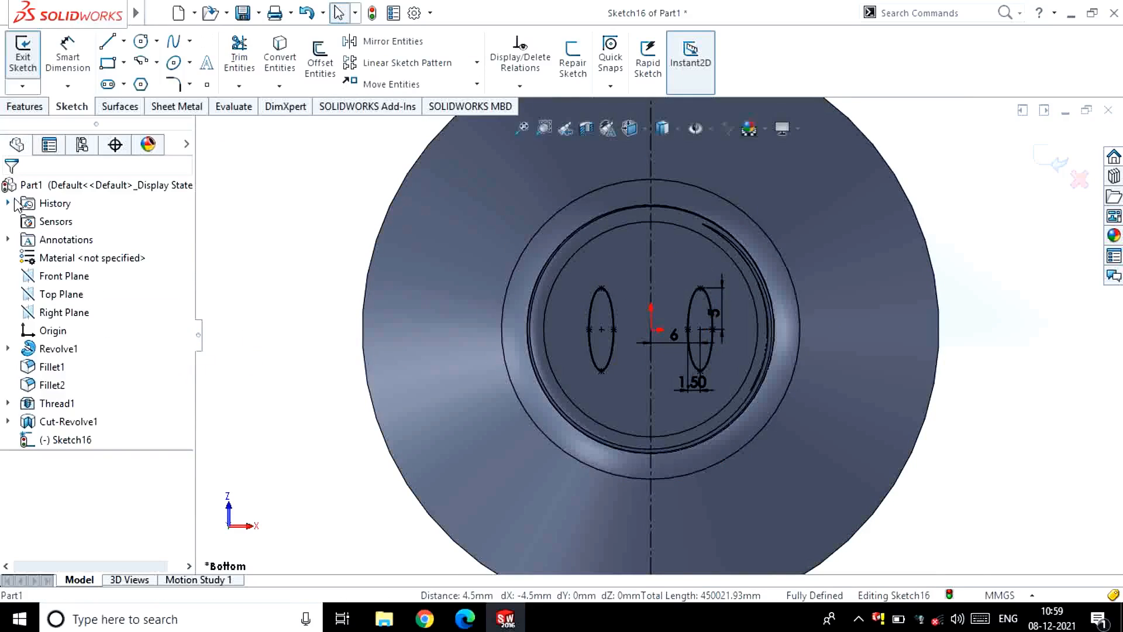
pyautogui.scroll(-4, 472, 288)
pyautogui.scroll(5, 440, 304)
pyautogui.scroll(2, 440, 303)
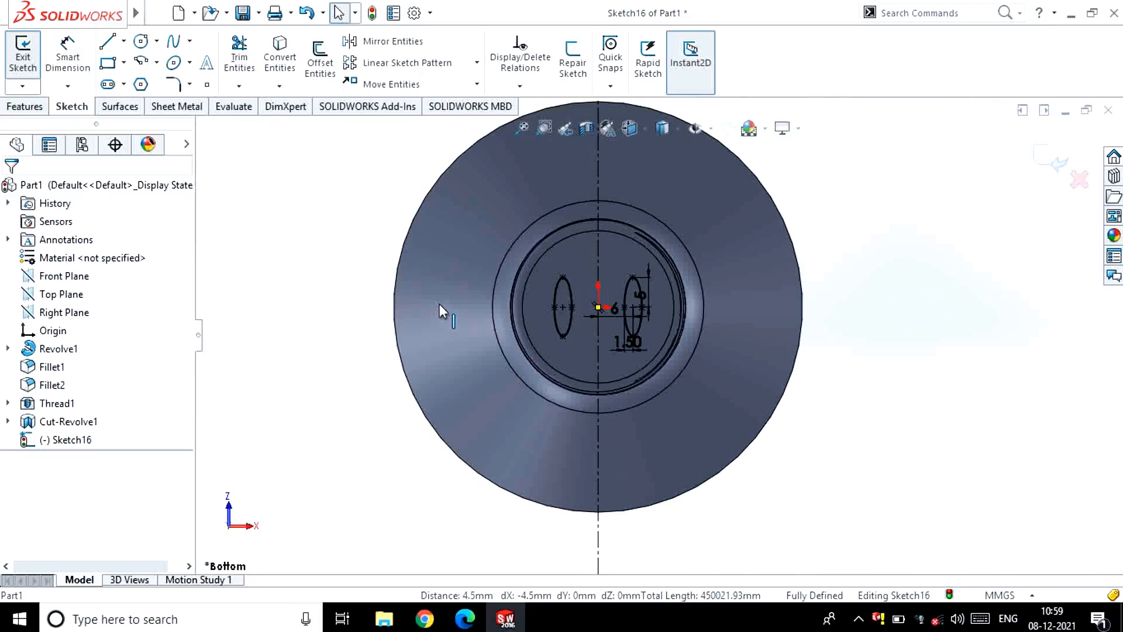
pyautogui.moveTo(341, 240); pyautogui.dragTo(406, 264, button='middle')
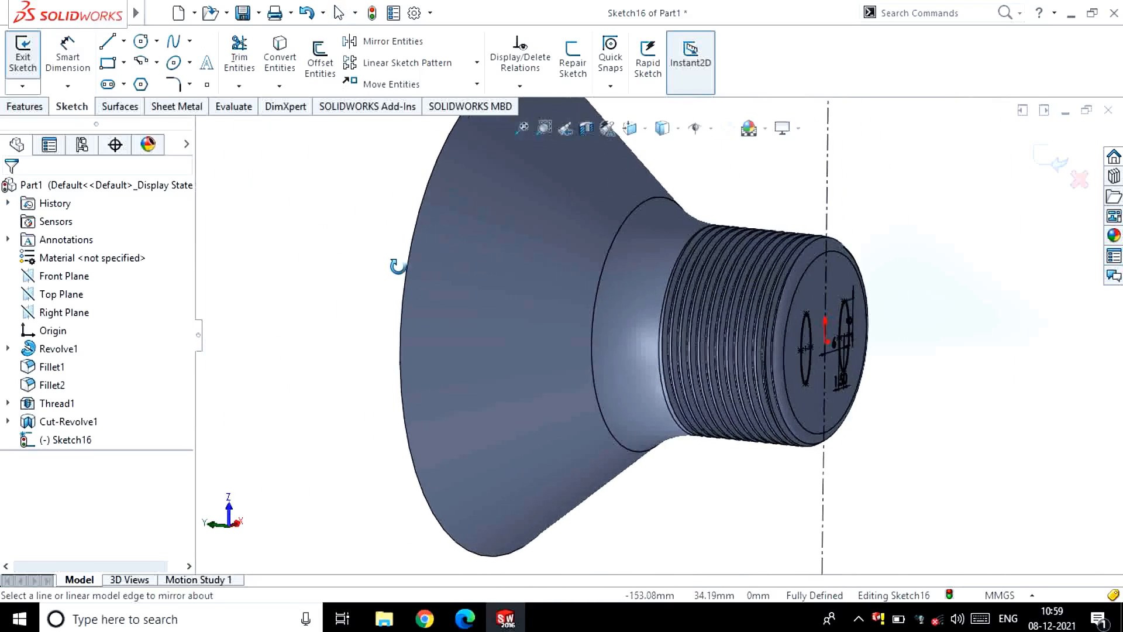
pyautogui.scroll(-3, 752, 371)
pyautogui.click(22, 61)
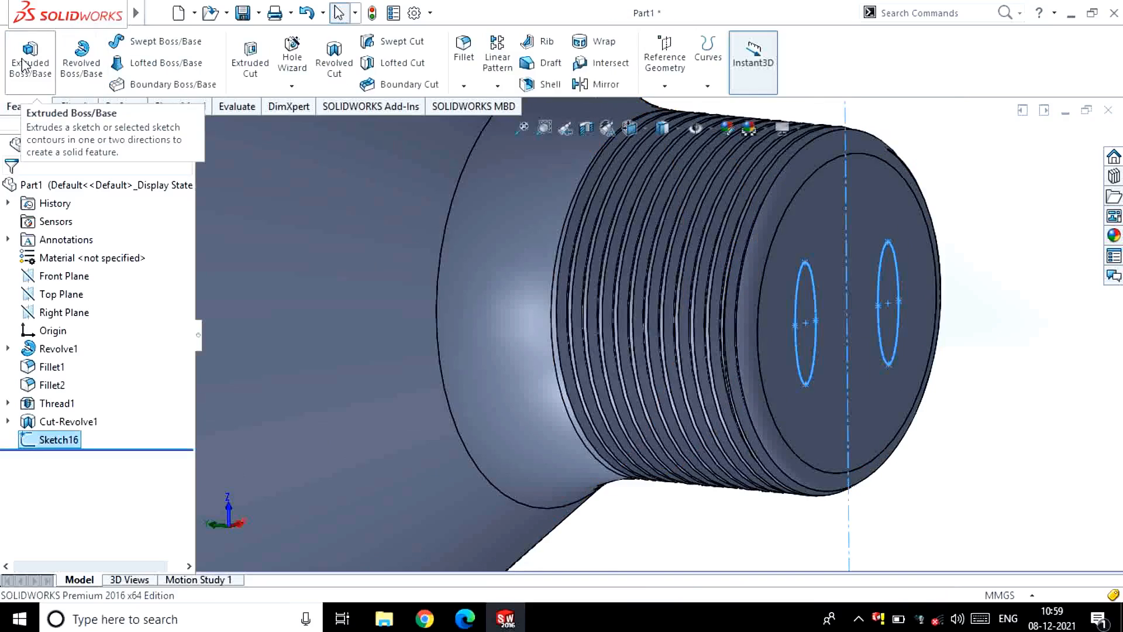
# Step: Customize the Features commands to include the Dome command
pyautogui.click(430, 13)
pyautogui.click(452, 52)
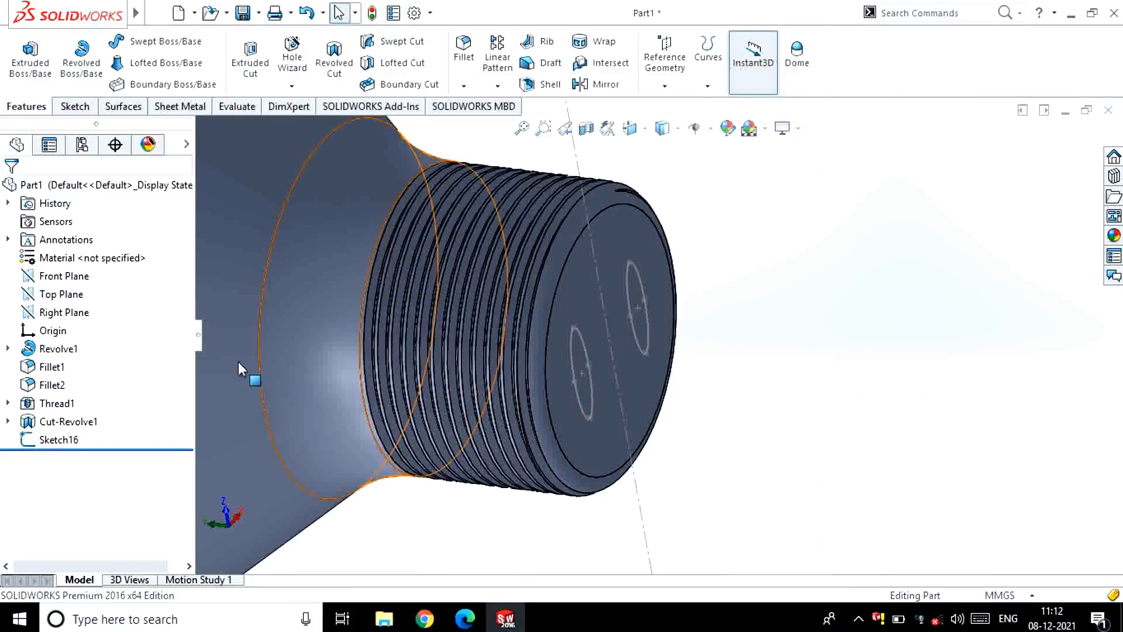
# Step: Extrude the two sketched ellipses 0.5 mm outward from the stem's end face, merging the result
pyautogui.click(32, 65)
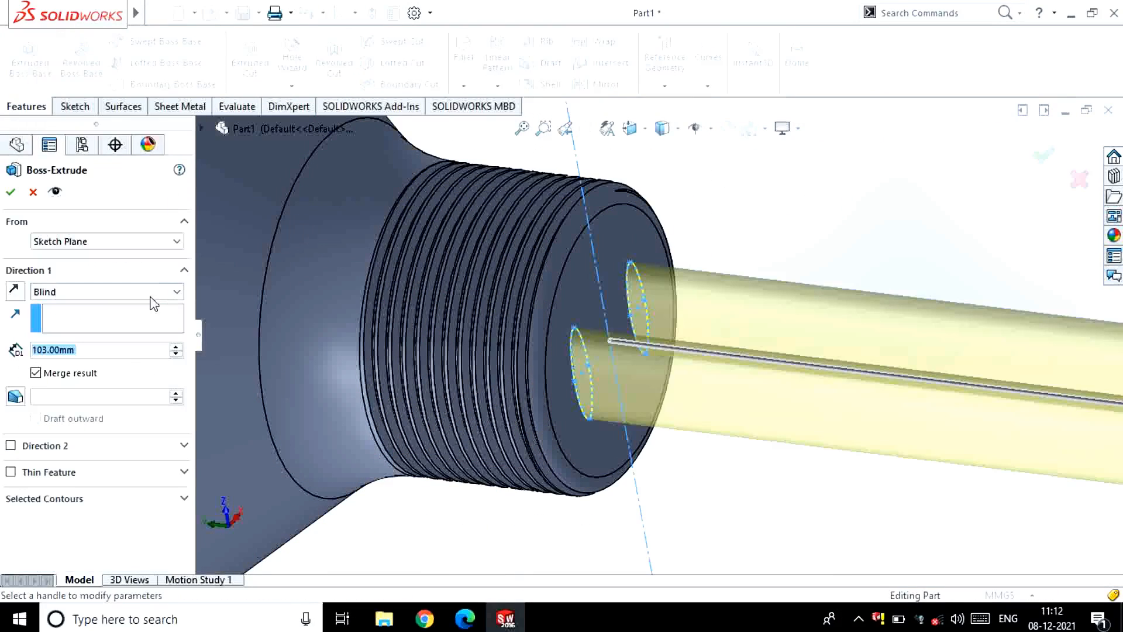
pyautogui.write('0.5')
pyautogui.press('Return')
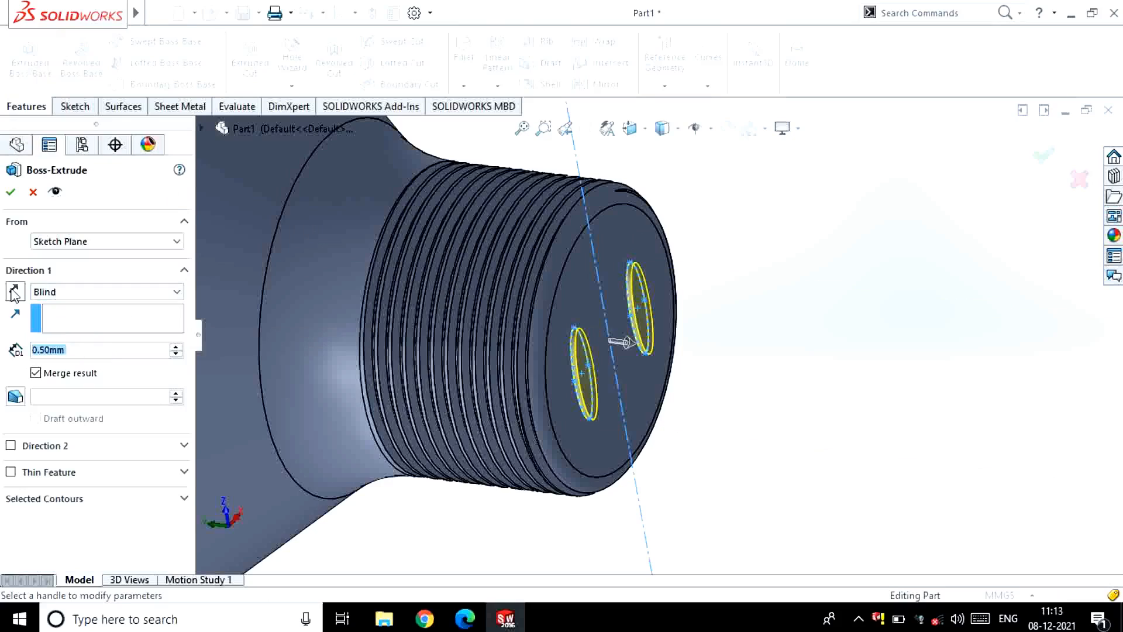
pyautogui.press('Return')
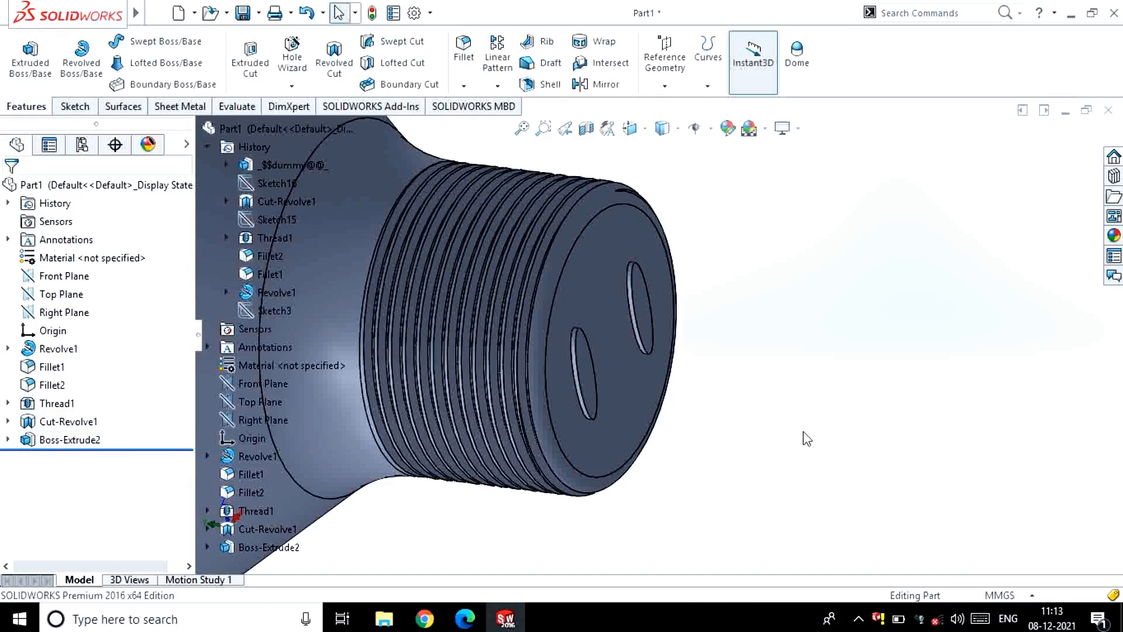
# Step: Add a 2 mm dome to the faces of both elliptical bosses on the stem's end
pyautogui.click(797, 59)
pyautogui.click(632, 319)
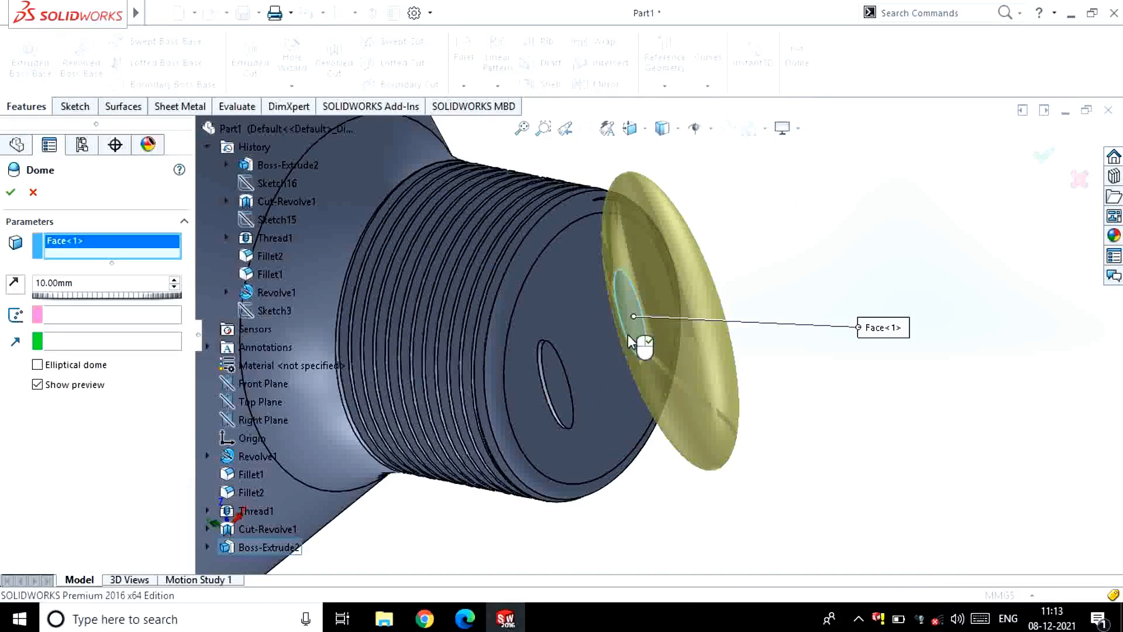
pyautogui.click(558, 391)
pyautogui.scroll(-5, 772, 348)
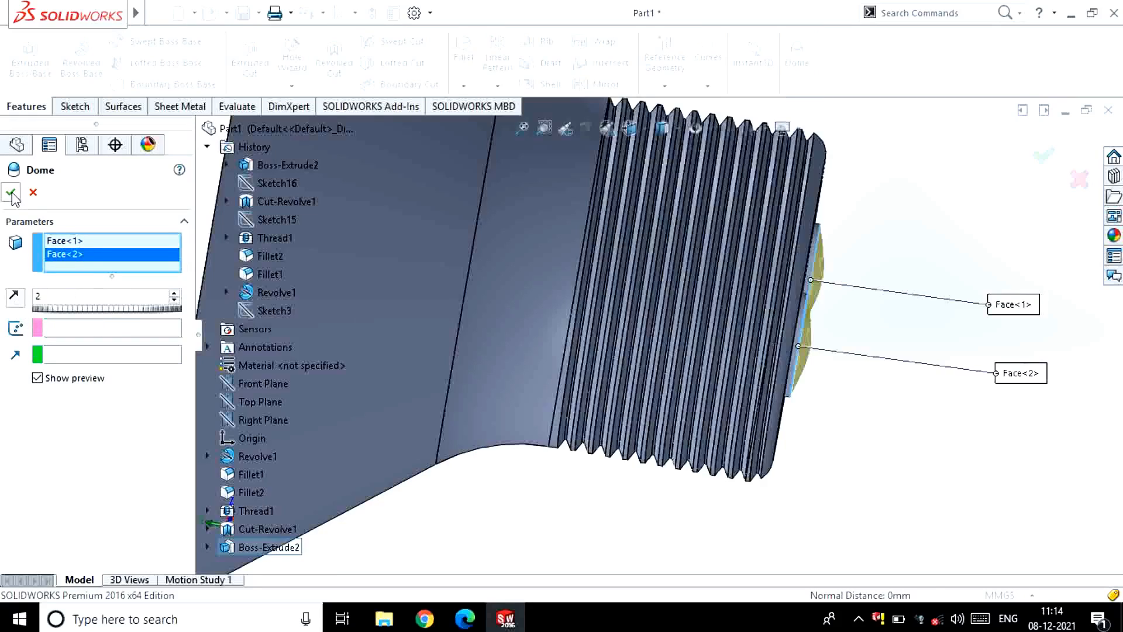
pyautogui.click(11, 191)
# Step: Sketch a center rectangle about 4.2 × 3.1 mm on the funnel's rim face, centred on the rim's inner edge
pyautogui.moveTo(840, 410)
pyautogui.mouseDown(button='middle')
pyautogui.moveTo(920, 391)
pyautogui.moveTo(739, 389)
pyautogui.moveTo(802, 366)
pyautogui.moveTo(703, 338)
pyautogui.moveTo(697, 353)
pyautogui.mouseUp(button='middle')
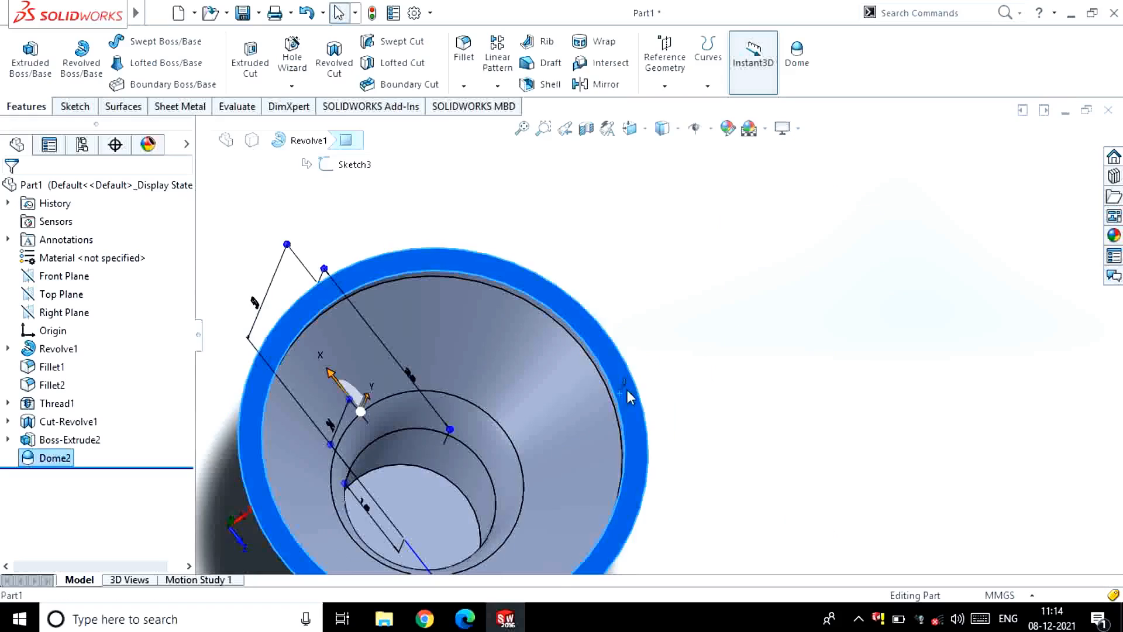
pyautogui.click(621, 395)
pyautogui.click(686, 344)
pyautogui.hotkey('ctrl', '8')
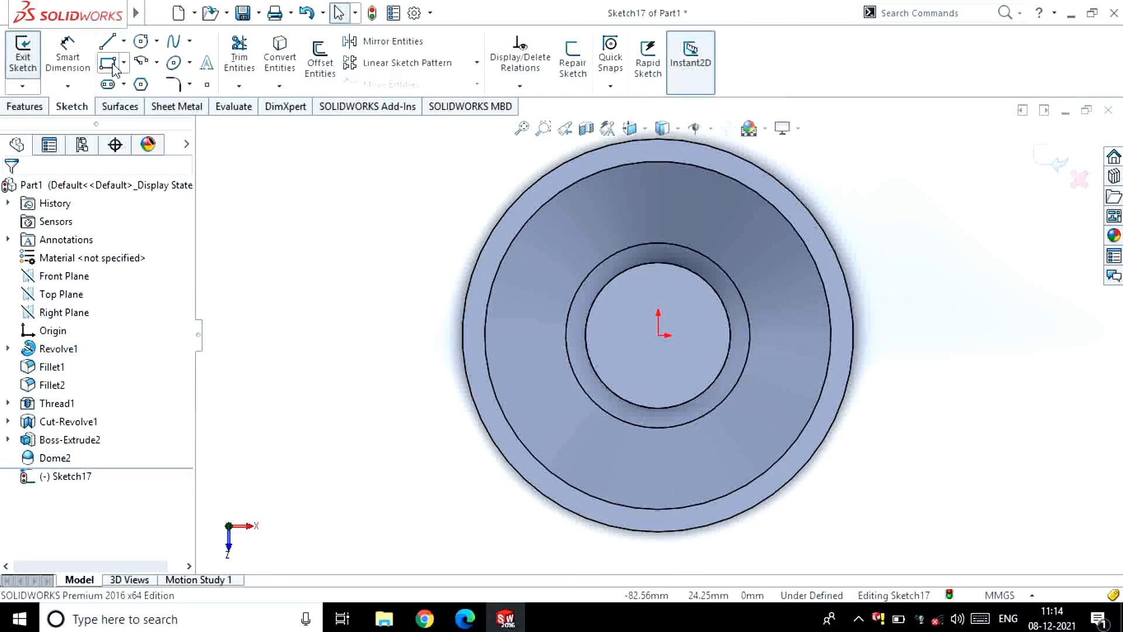
pyautogui.click(107, 62)
pyautogui.click(90, 260)
pyautogui.click(484, 335)
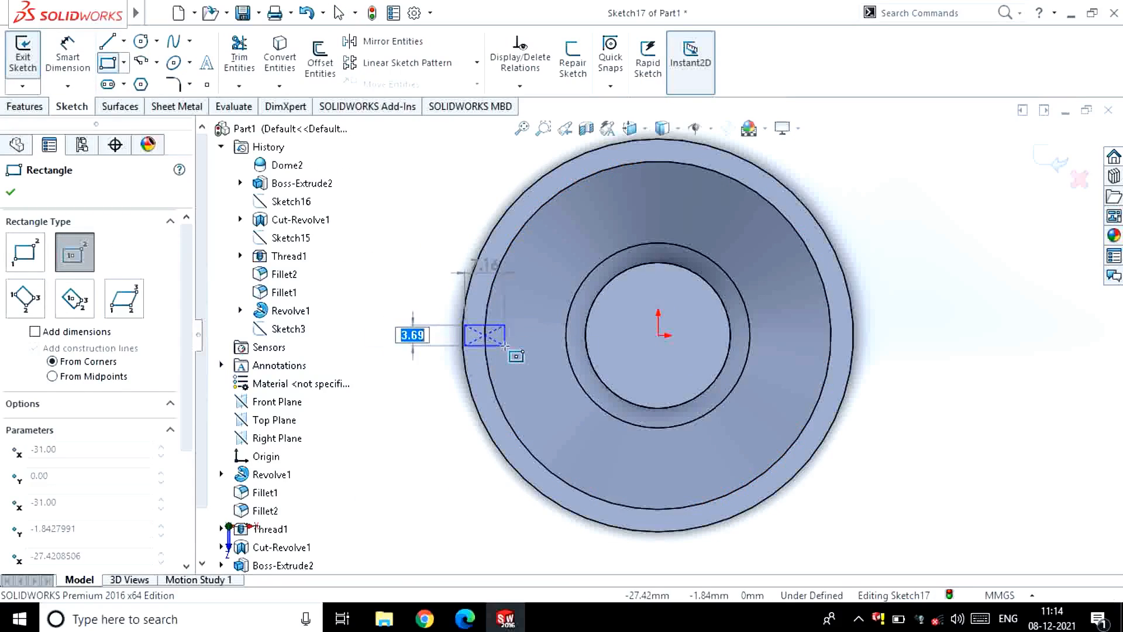
pyautogui.click(496, 343)
pyautogui.press('Escape')
# Step: Dimension the rectangle's horizontal width as 4 mm
pyautogui.scroll(-5, 516, 348)
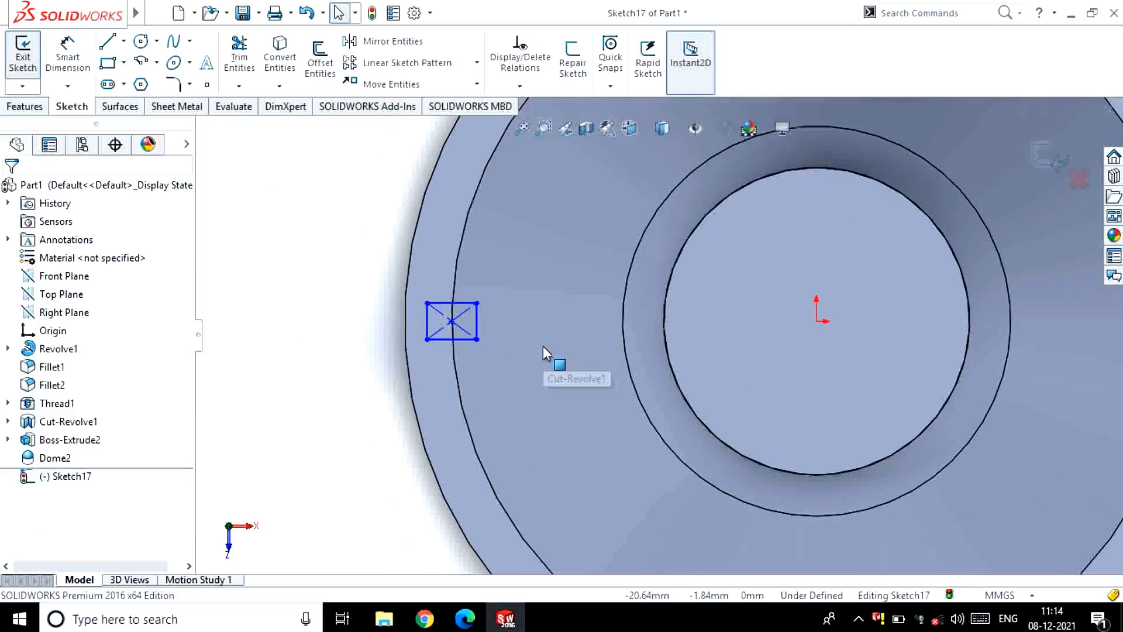
pyautogui.click(68, 58)
pyautogui.click(451, 293)
pyautogui.click(456, 275)
pyautogui.write('4')
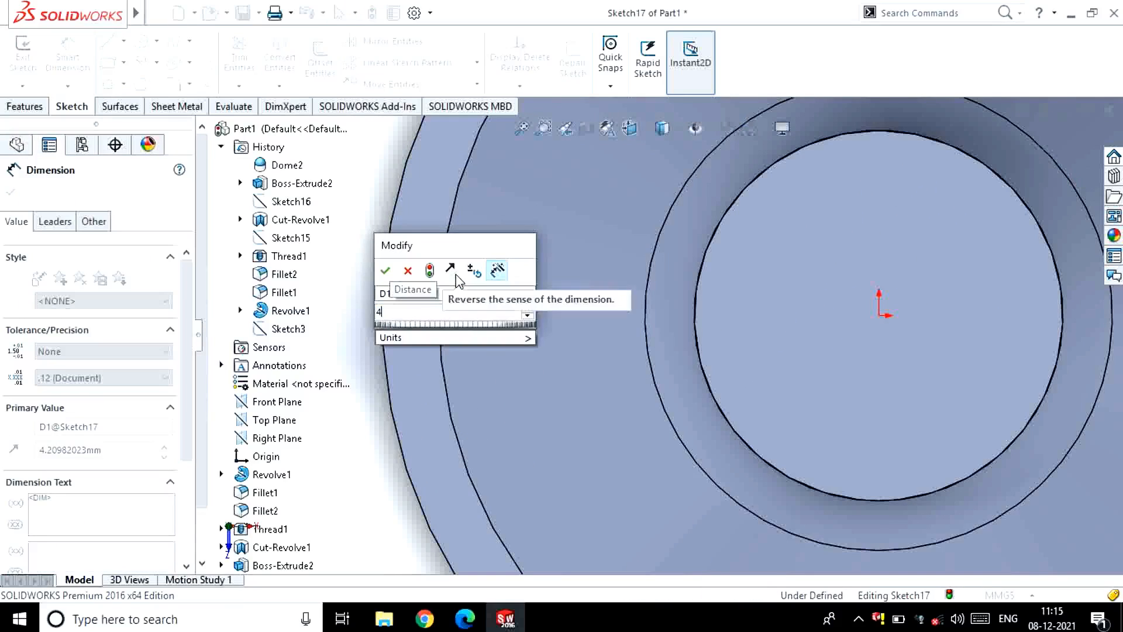
pyautogui.press('Return')
pyautogui.press('Escape')
# Step: Dimension the rectangle's vertical side as 3 mm
pyautogui.click(467, 316)
pyautogui.click(68, 57)
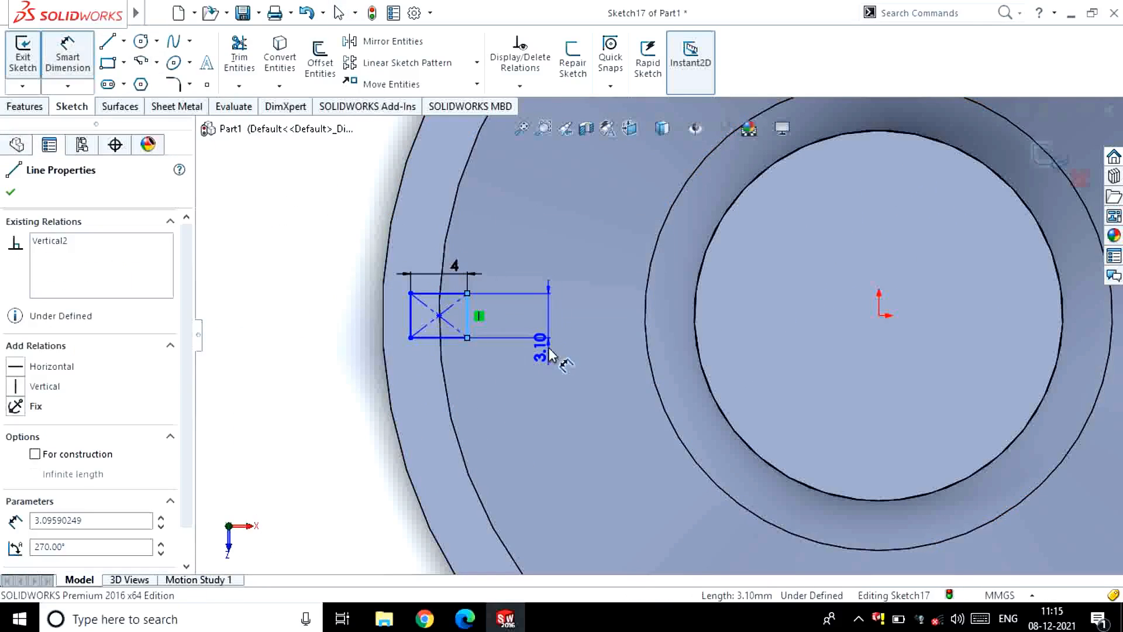
pyautogui.click(552, 350)
pyautogui.write('3')
pyautogui.press('Return')
pyautogui.press('Escape')
# Step: Add a horizontal relation between the rectangle's center point and the origin
pyautogui.click(440, 315)
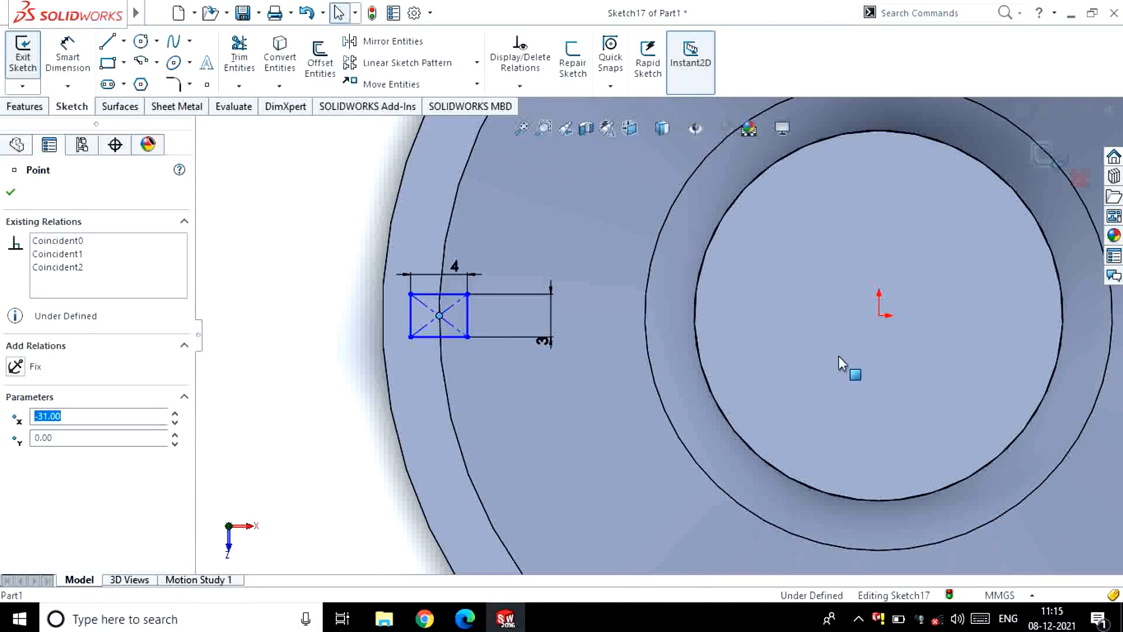
pyautogui.keyDown('ctrl'); pyautogui.click(879, 315); pyautogui.keyUp('ctrl')
pyautogui.click(927, 257)
pyautogui.scroll(2, 837, 356)
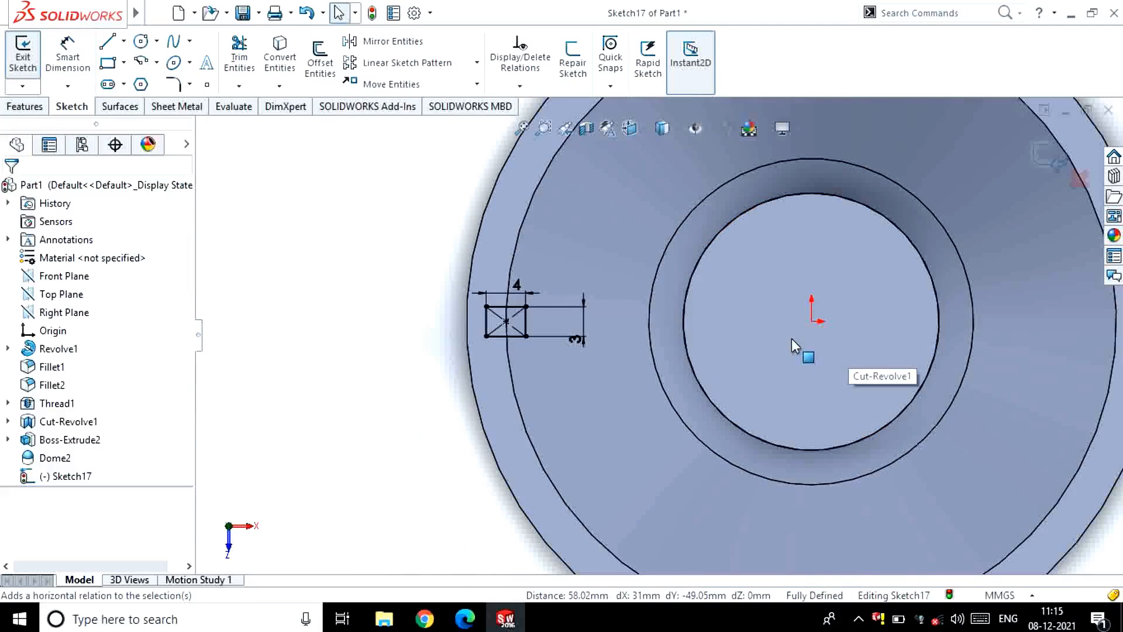
# Step: Draw an infinite vertical construction line through the origin in the rim sketch
pyautogui.click(108, 42)
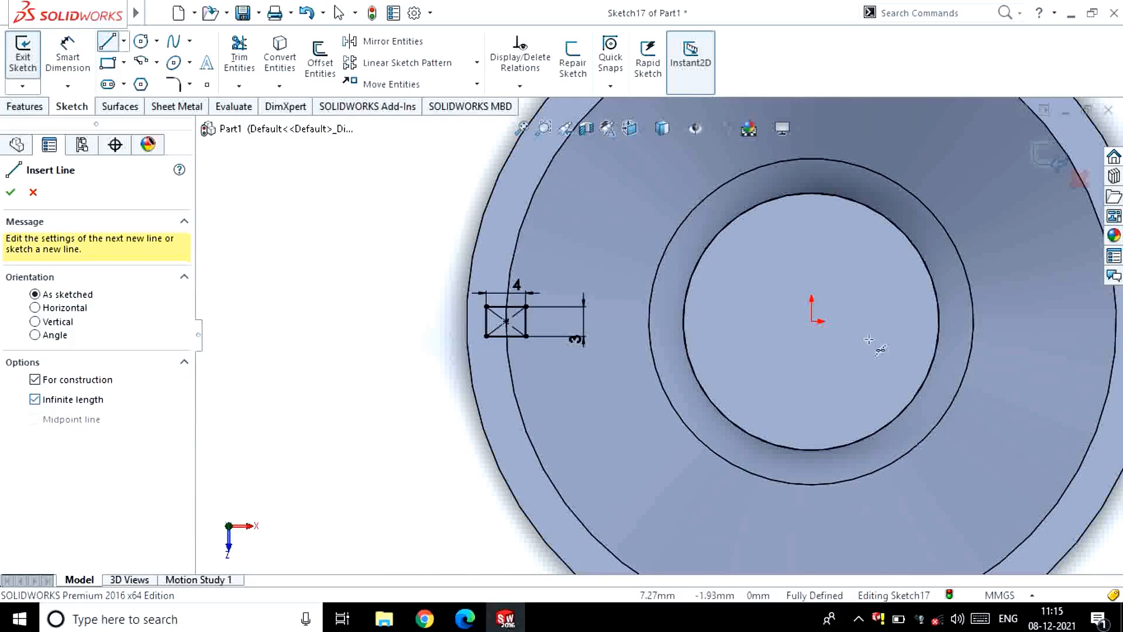
pyautogui.click(813, 320)
pyautogui.press('Escape')
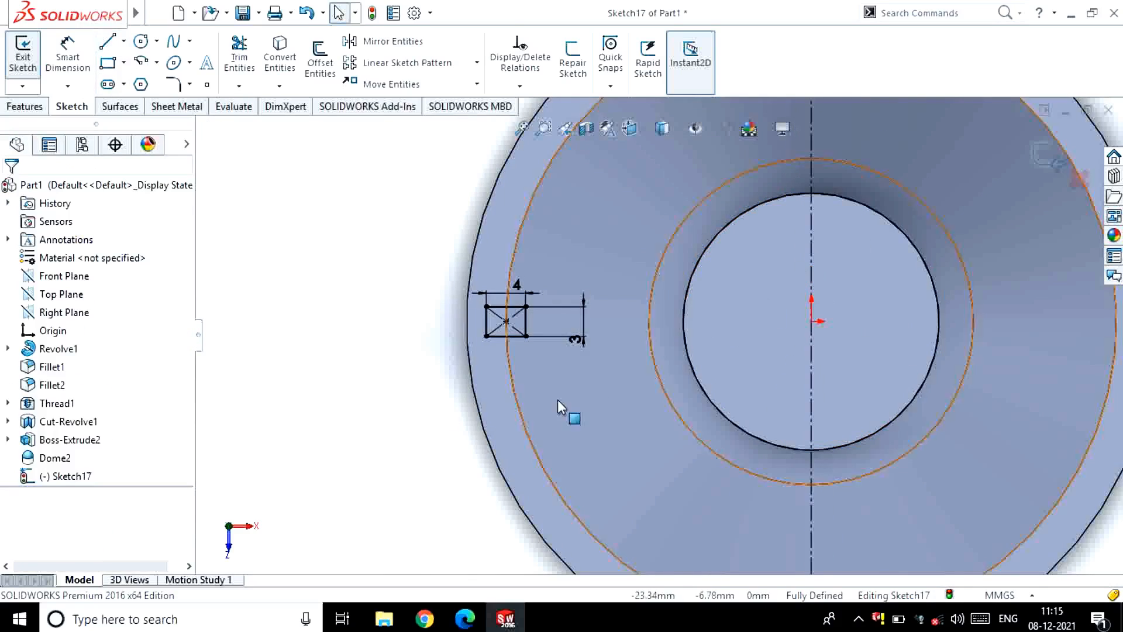
# Step: Mirror the whole rectangle about the vertical construction line, keeping the original, and exit the sketch
pyautogui.click(444, 41)
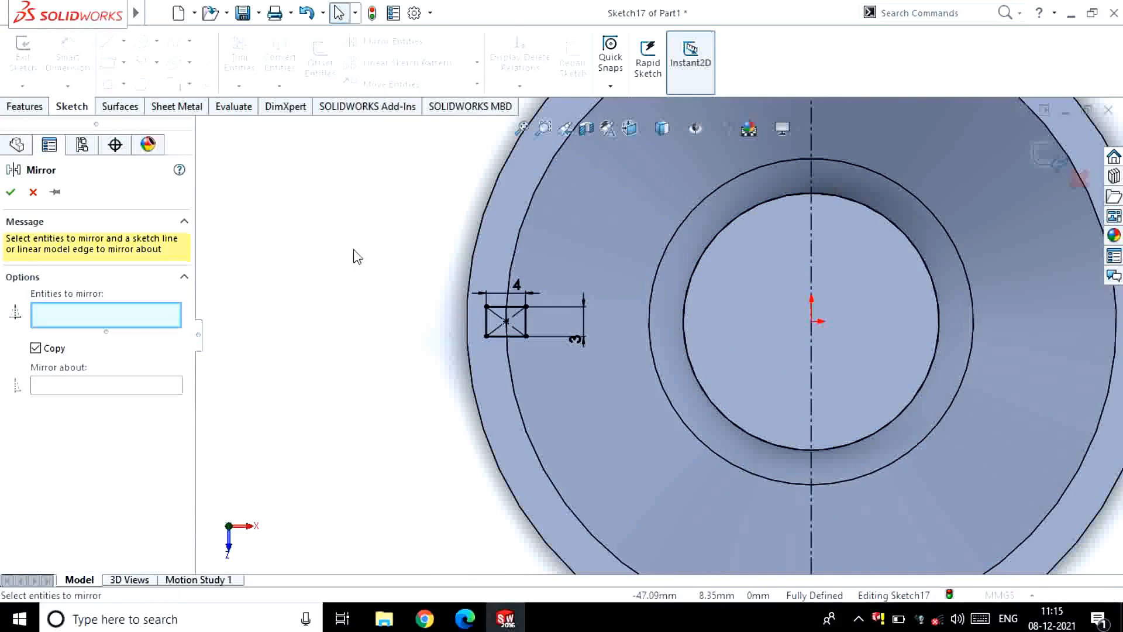
pyautogui.moveTo(561, 360); pyautogui.dragTo(562, 362)
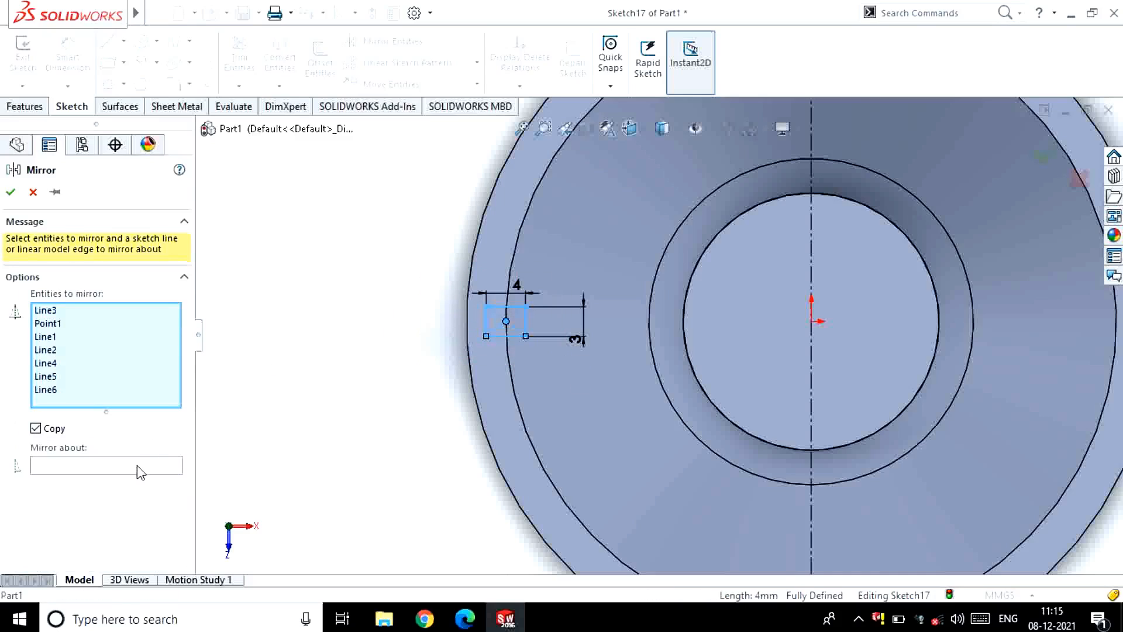
pyautogui.click(120, 468)
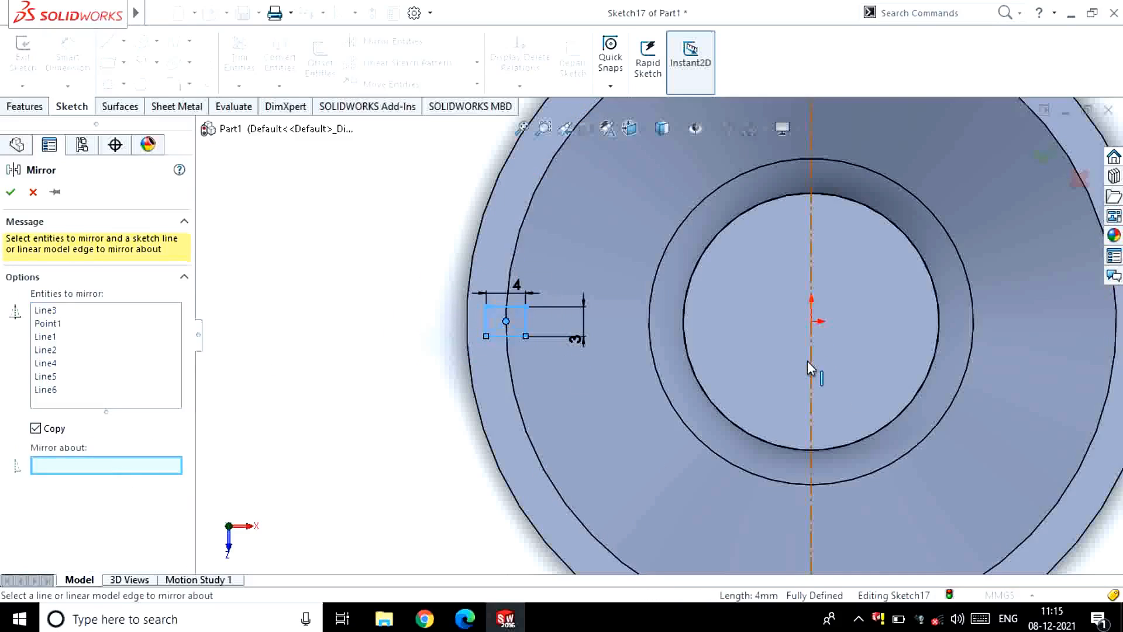
pyautogui.click(10, 193)
pyautogui.press('f')
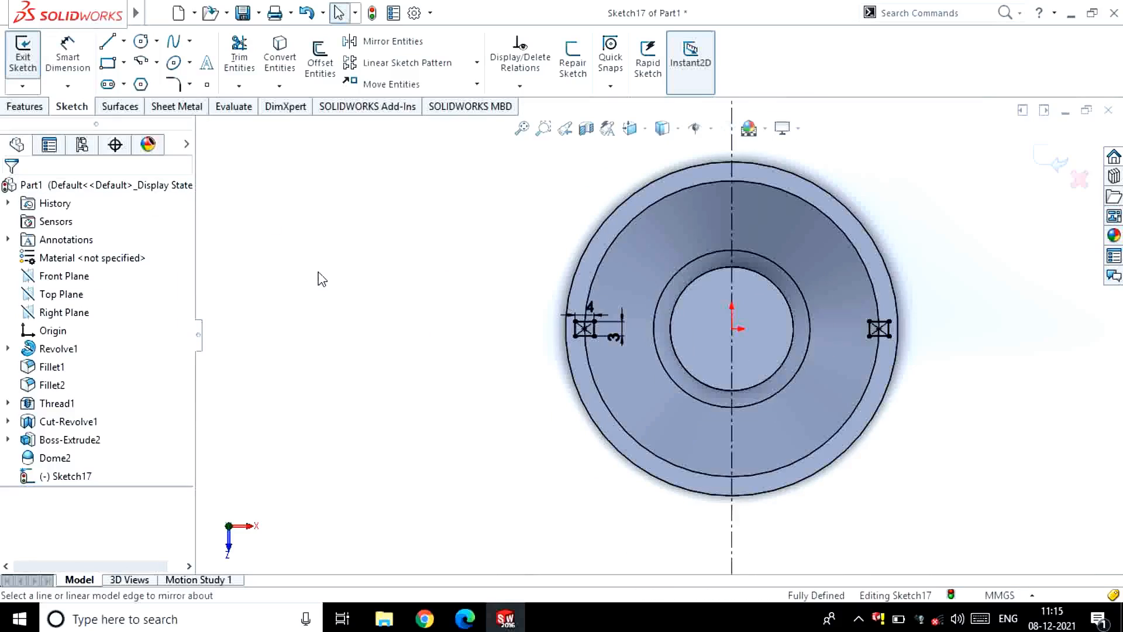
pyautogui.click(23, 53)
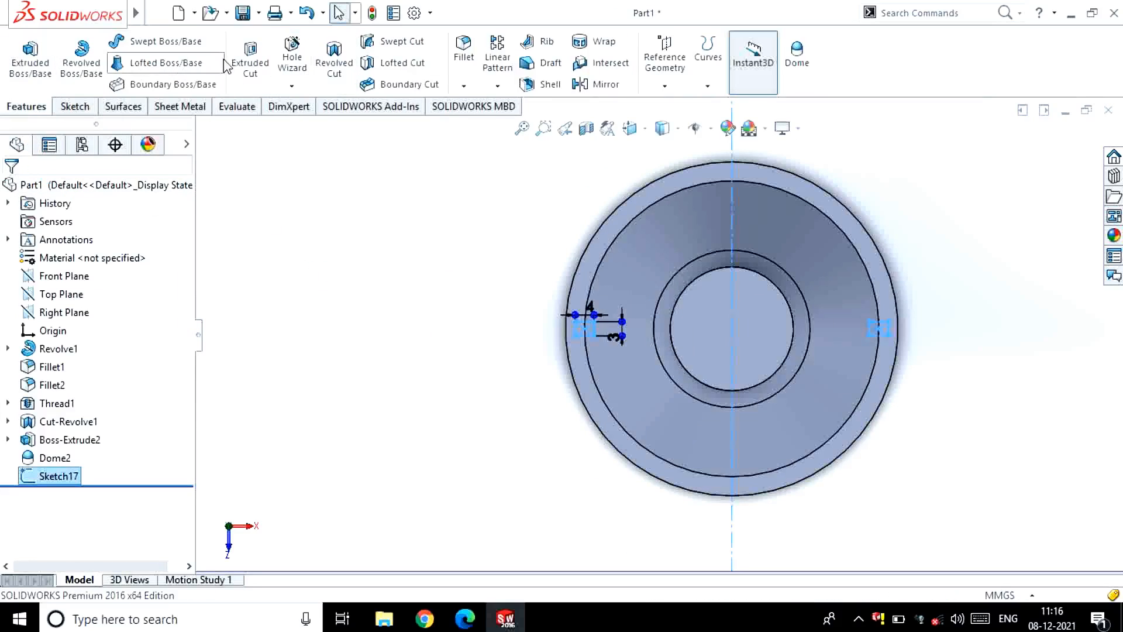
# Step: Make a blind extruded cut of the two rectangles into the funnel's rim
pyautogui.click(250, 64)
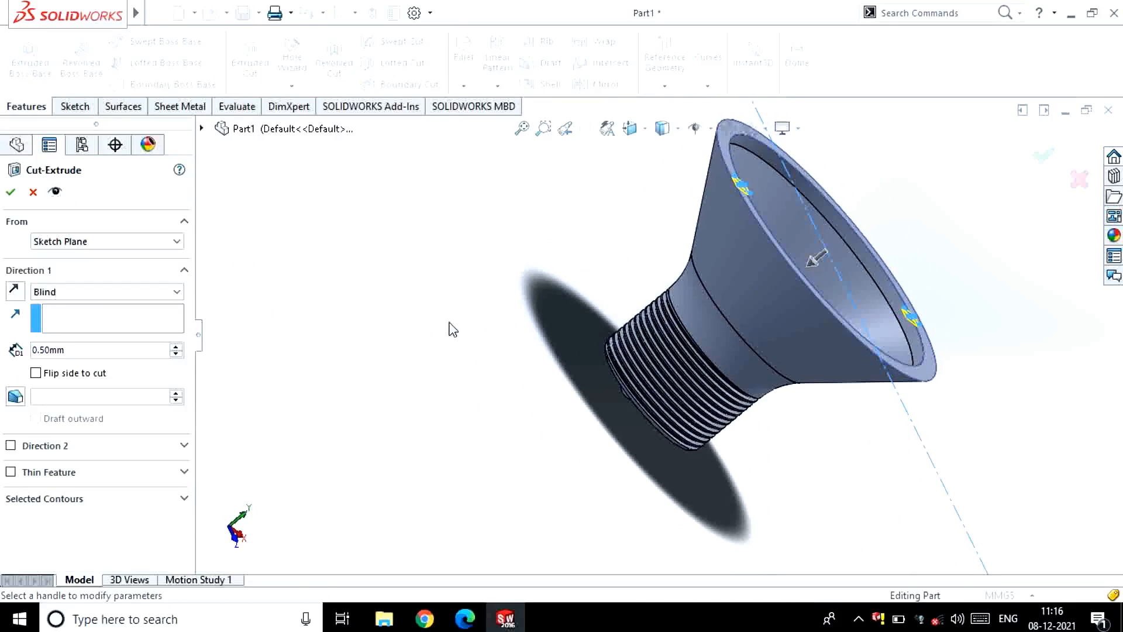
pyautogui.press('Return')
pyautogui.click(482, 346)
# Step: Apply a section view through the part along the Right Plane
pyautogui.moveTo(482, 346); pyautogui.dragTo(532, 504, button='middle')
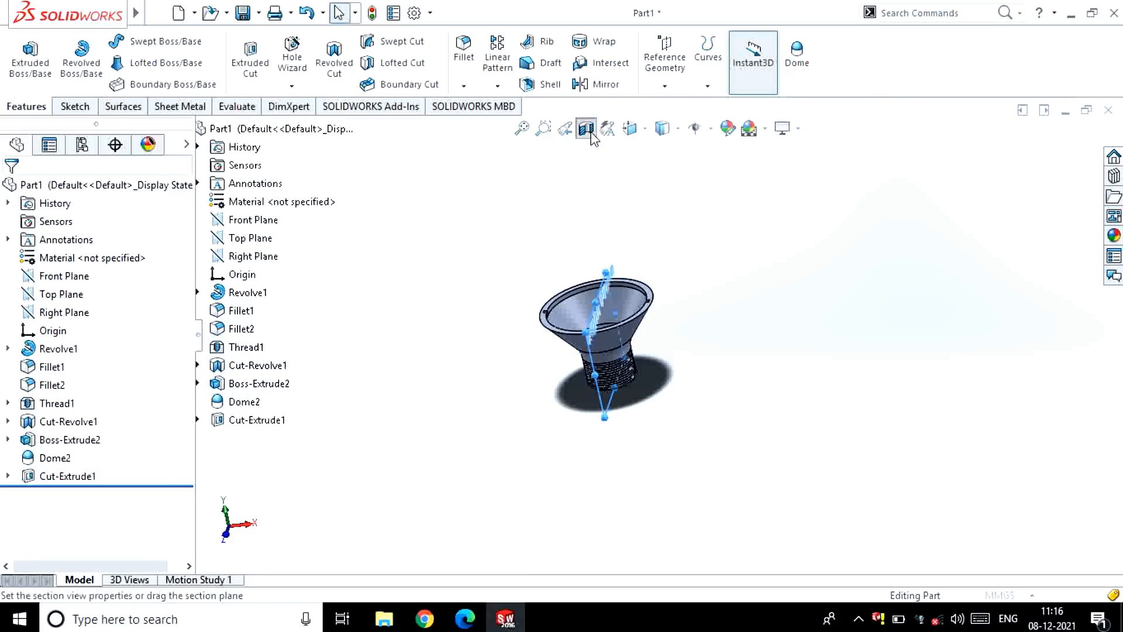
pyautogui.click(586, 128)
pyautogui.press('Return')
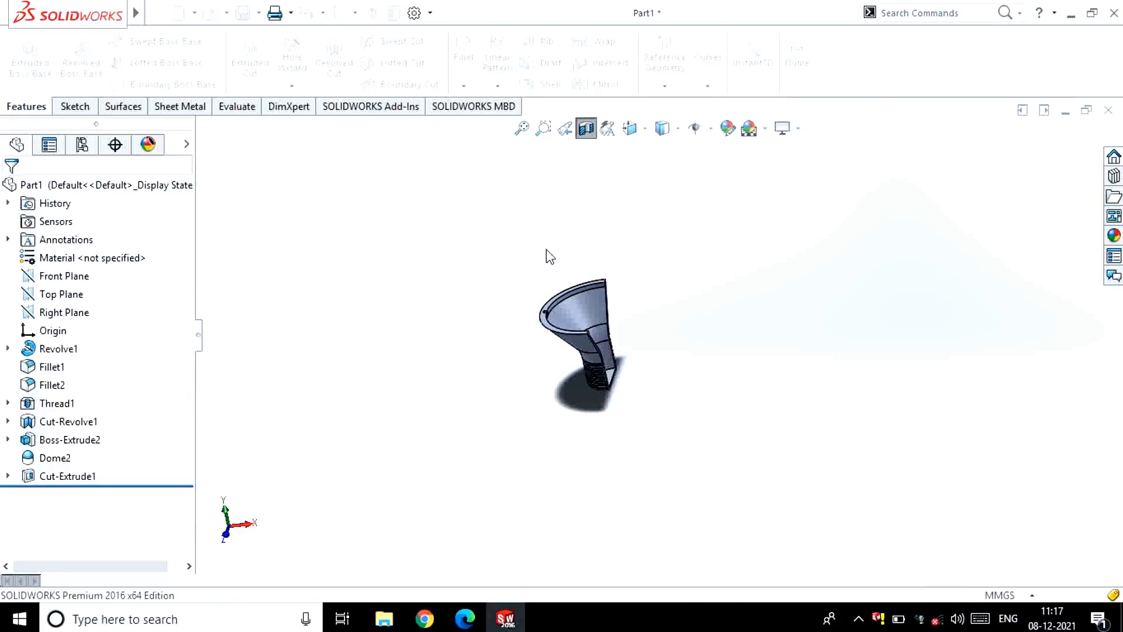
# Step: Start a sketch on the Right Plane and draw lines up the rim's inner wall and outward along its top to the outer corner
pyautogui.click(58, 312)
pyautogui.click(89, 293)
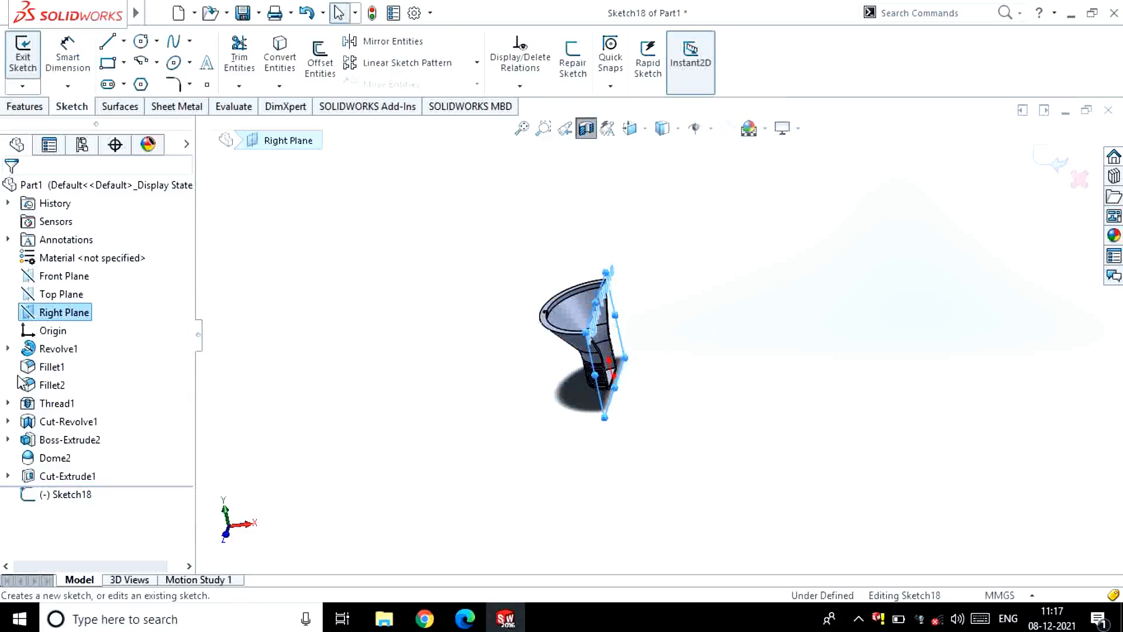
pyautogui.press('l')
pyautogui.scroll(-2, 585, 210)
pyautogui.scroll(-5, 1005, 244)
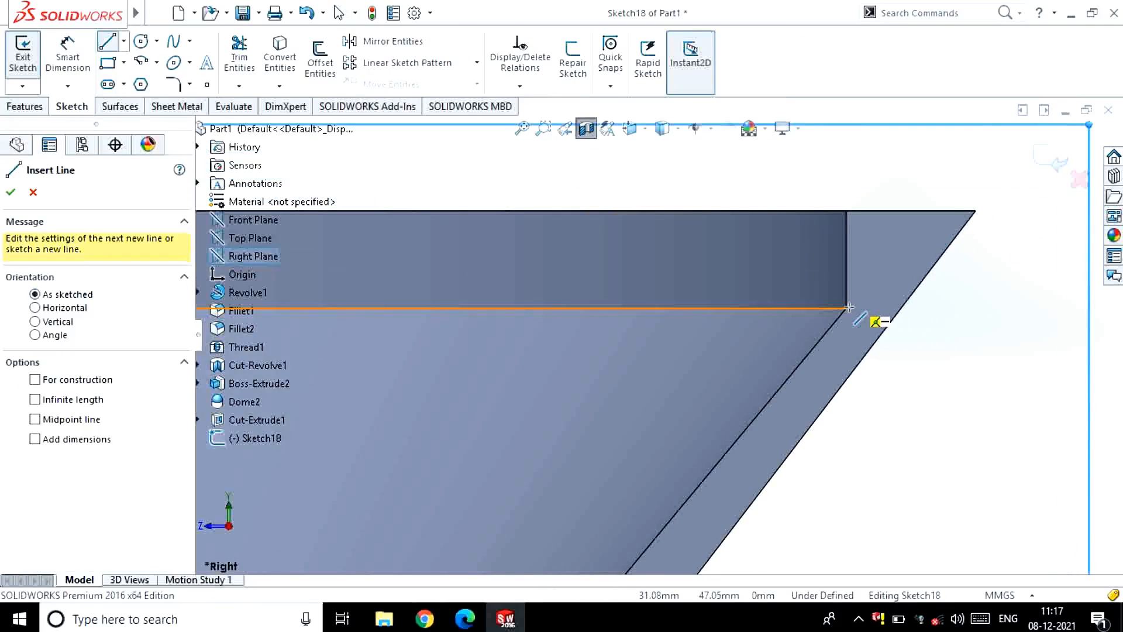
pyautogui.click(848, 307)
pyautogui.click(847, 210)
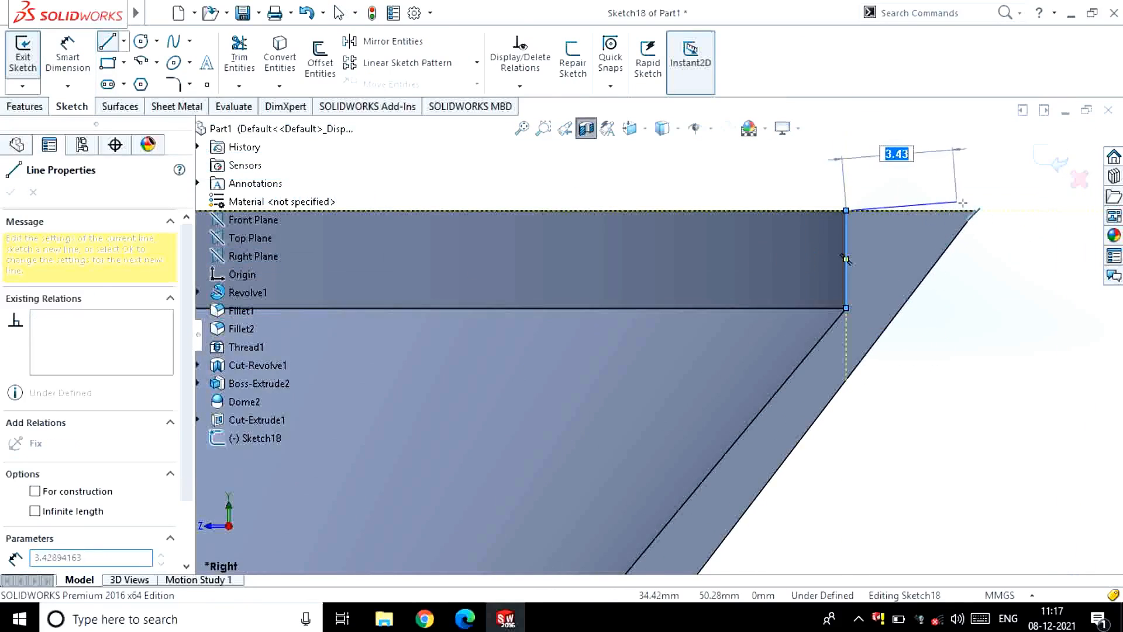
pyautogui.click(977, 210)
pyautogui.press('Escape')
# Step: Draw a short horizontal line inward from the lower corner of the rim's inner wall
pyautogui.scroll(2, 970, 153)
pyautogui.press('l')
pyautogui.click(615, 369)
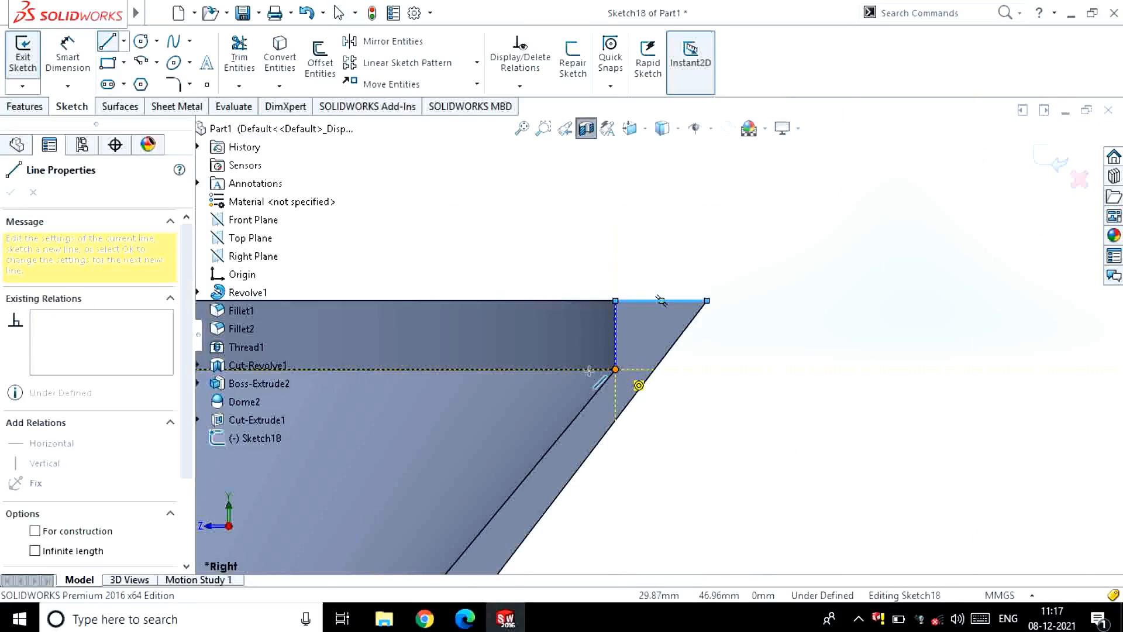
pyautogui.press('Escape')
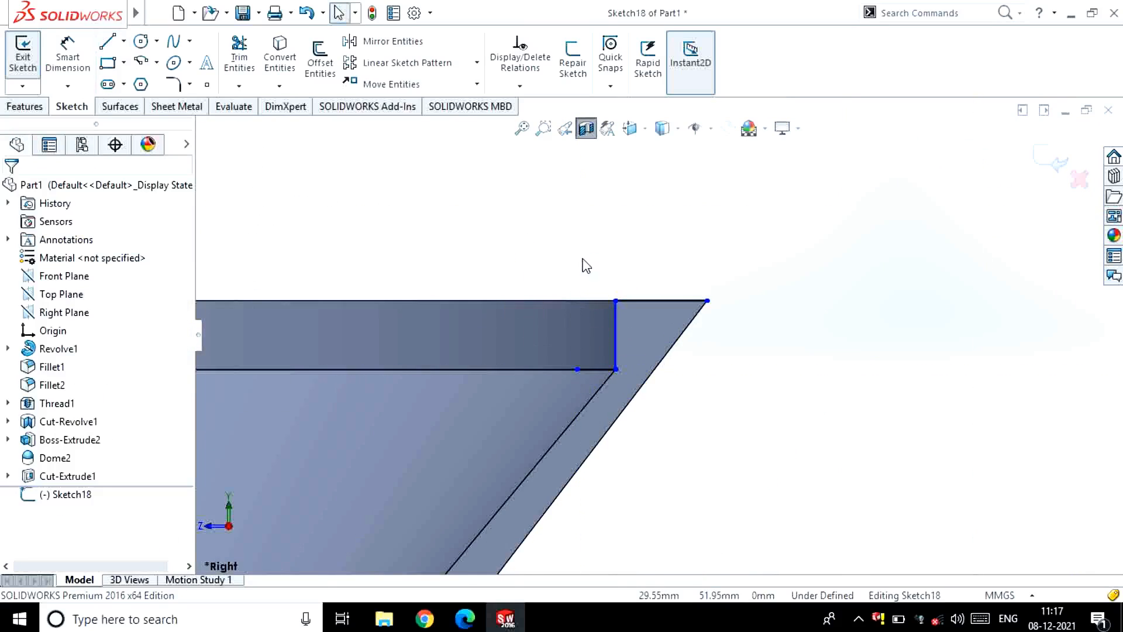
# Step: Draw an infinite vertical construction line through the origin along the funnel's axis in the Right Plane sketch
pyautogui.scroll(4, 590, 287)
pyautogui.click(108, 41)
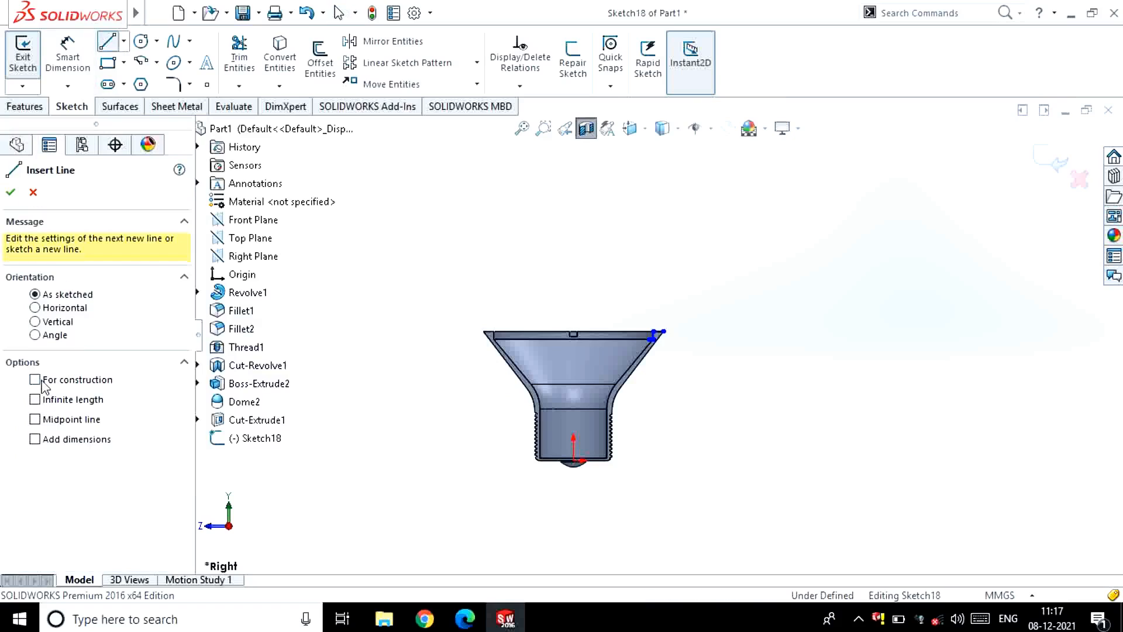
pyautogui.click(573, 460)
pyautogui.click(573, 255)
pyautogui.press('Escape')
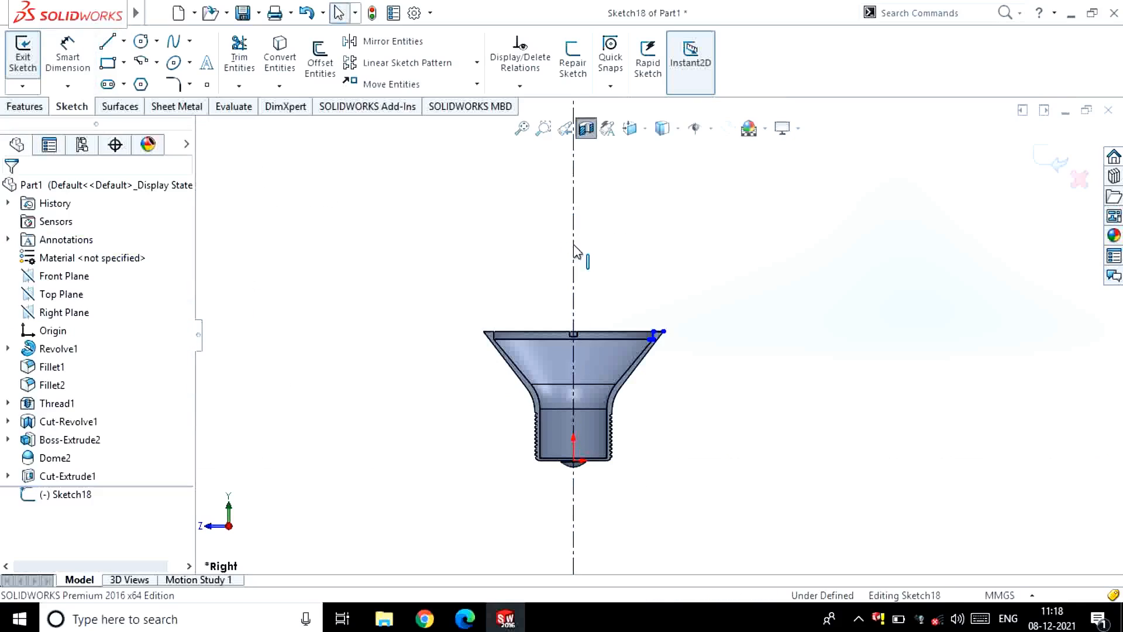
# Step: Sketch a large circle centred on the vertical construction line inside the funnel, reaching close to the rim's inner wall
pyautogui.scroll(-4, 558, 354)
pyautogui.scroll(4, 559, 351)
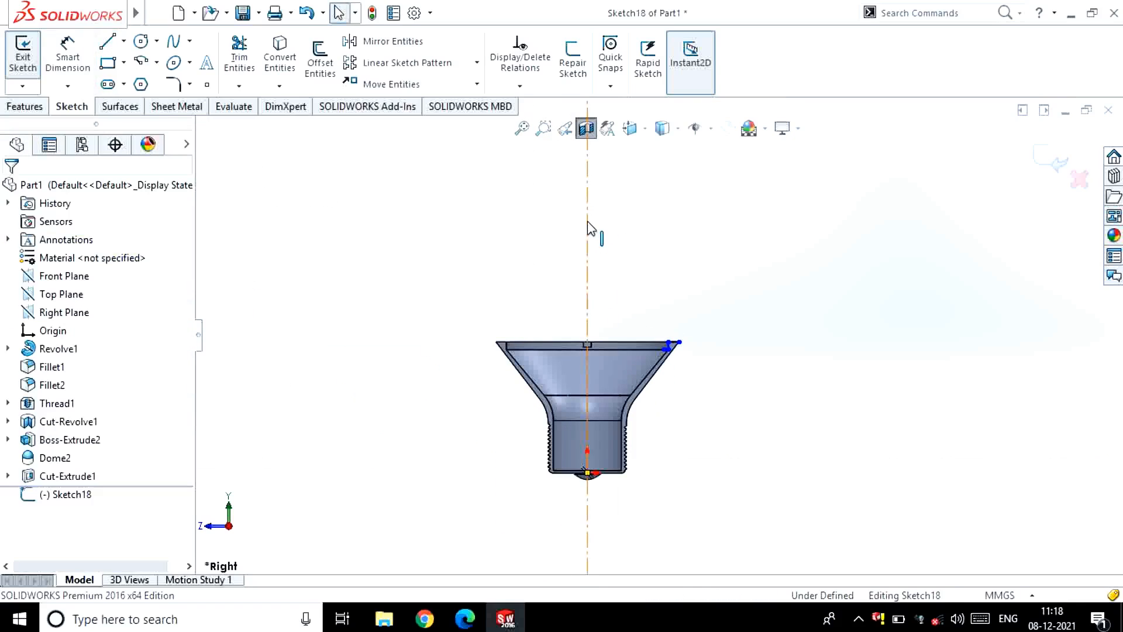
pyautogui.click(141, 42)
pyautogui.click(587, 387)
# Step: Make the circle coincident with the short line's free end and move its center up the axis to about 69 mm above the origin
pyautogui.scroll(-5, 637, 383)
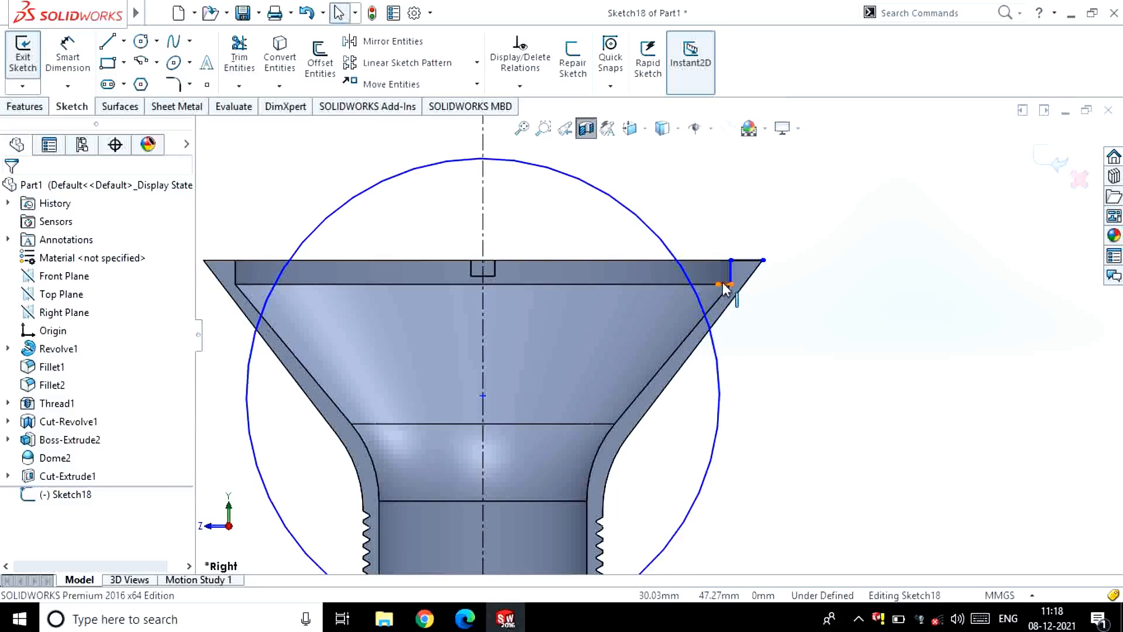
pyautogui.keyDown('ctrl'); pyautogui.click(704, 310); pyautogui.keyUp('ctrl')
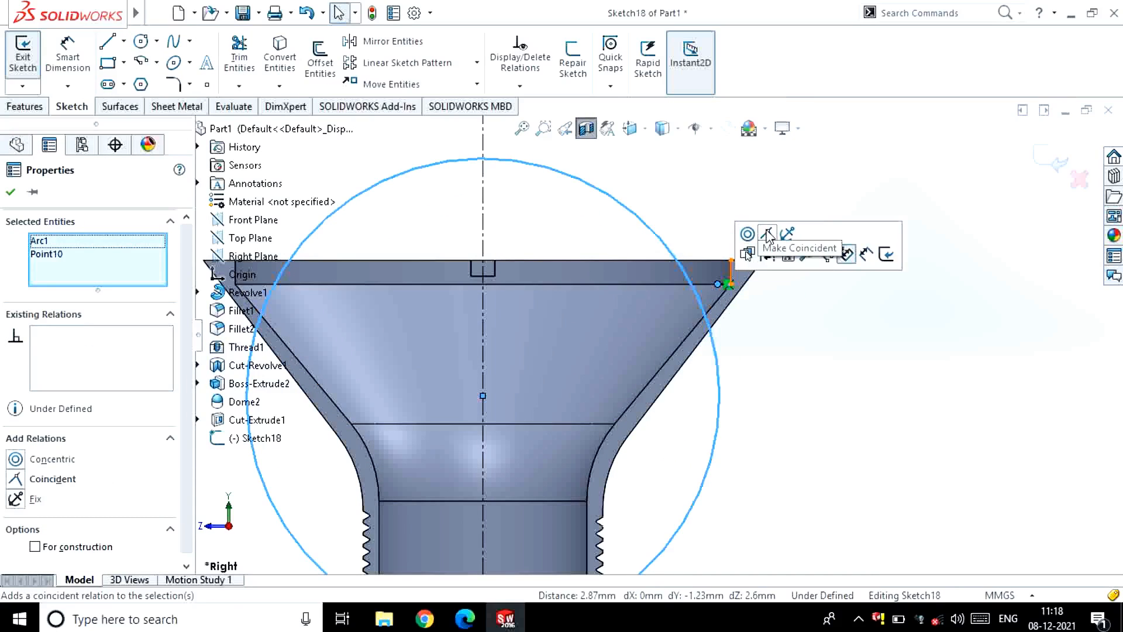
pyautogui.click(767, 236)
pyautogui.moveTo(489, 401); pyautogui.dragTo(488, 170)
# Step: Dimension the circle's center at 70 mm above the origin
pyautogui.scroll(4, 602, 281)
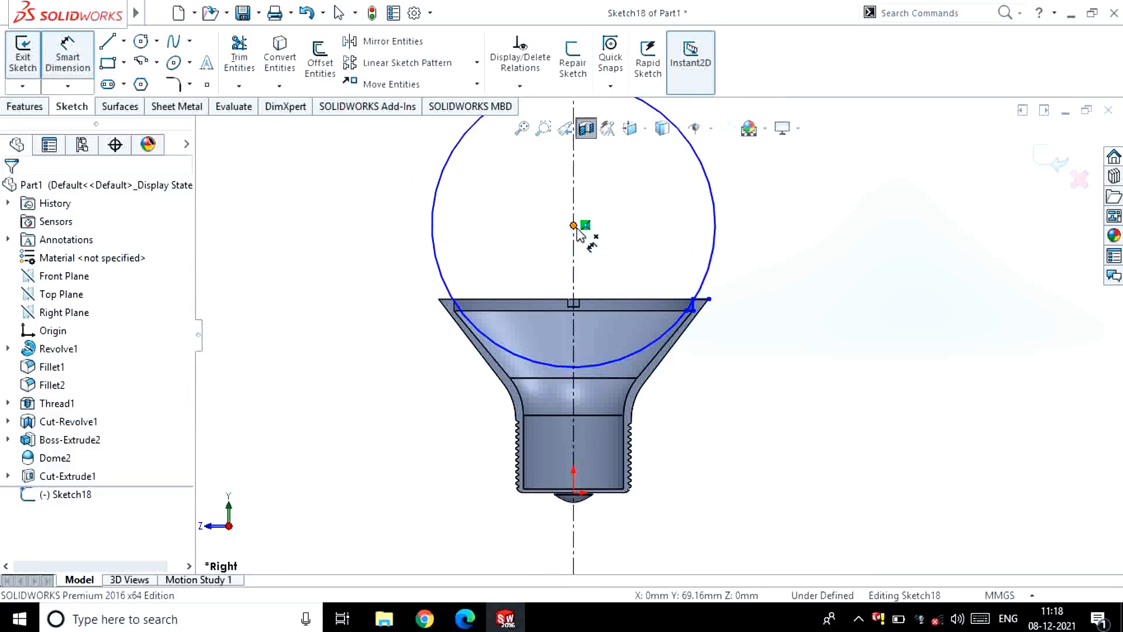
pyautogui.click(574, 225)
pyautogui.click(573, 492)
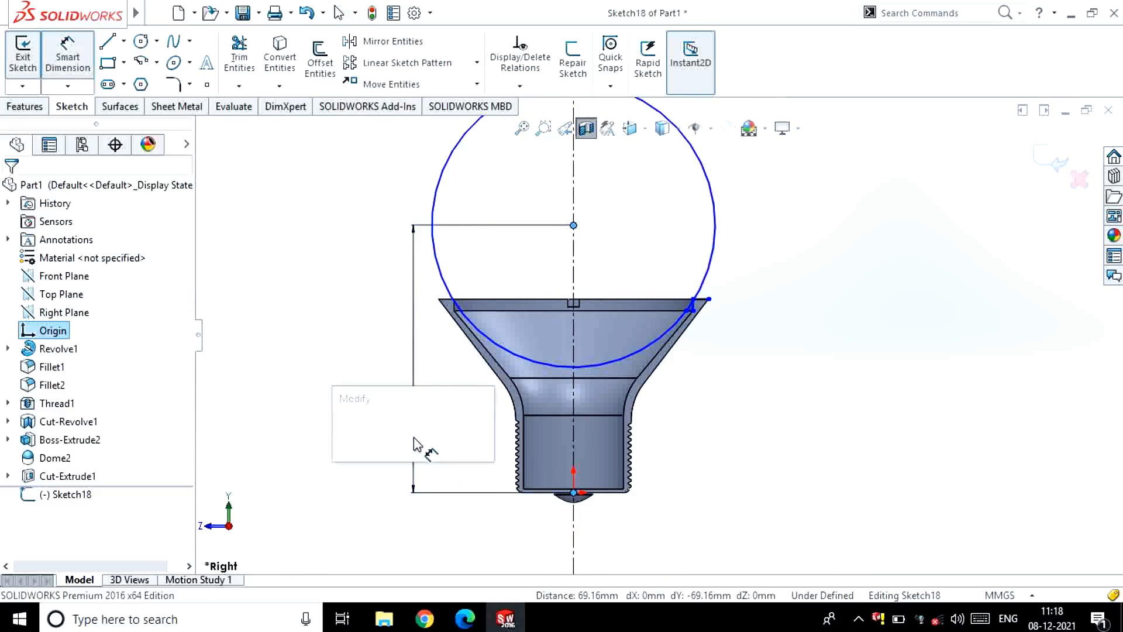
pyautogui.write('70')
pyautogui.press('Return')
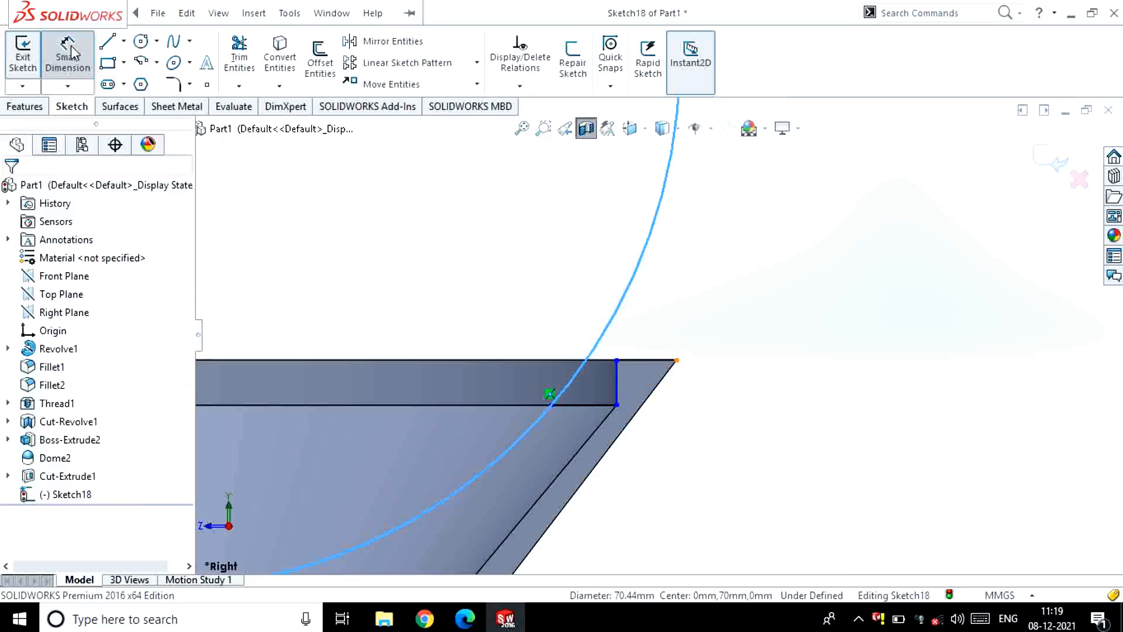
# Step: Set the circle's diameter to 70 mm
pyautogui.click(67, 49)
pyautogui.click(627, 300)
pyautogui.click(738, 300)
pyautogui.write('70')
pyautogui.press('Return')
pyautogui.press('Escape')
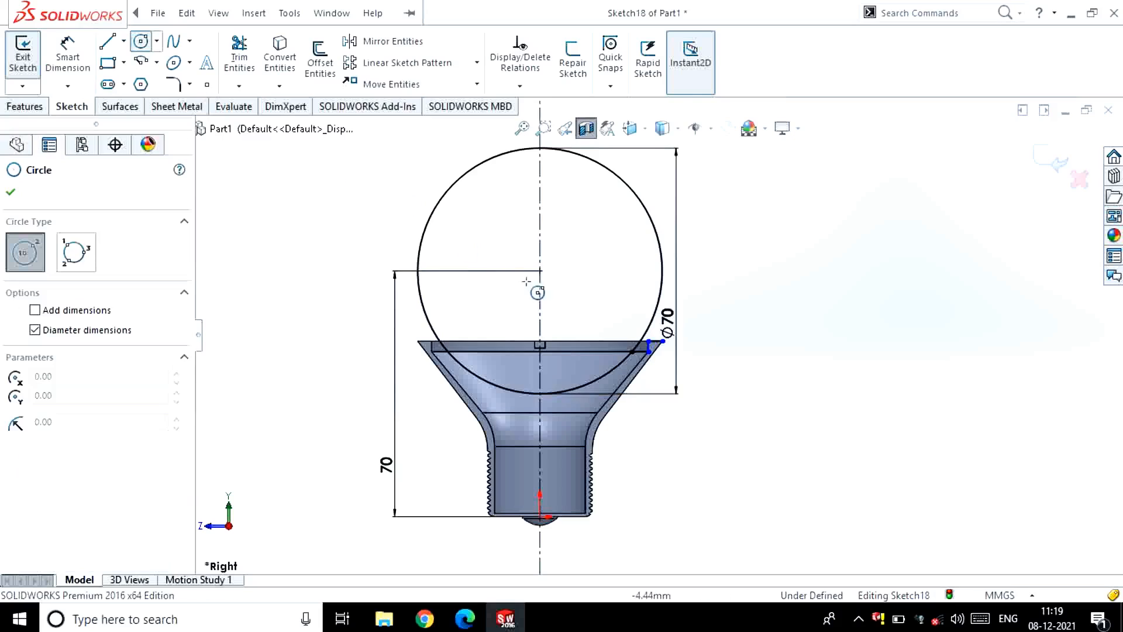
# Step: Sketch a larger concentric circle passing through the outer corner of the funnel's rim
pyautogui.click(539, 271)
pyautogui.click(662, 341)
pyautogui.press('Escape')
# Step: Trim both circles to arcs on one side of the axis, running from the construction line to the rim profile
pyautogui.scroll(-1, 672, 386)
pyautogui.scroll(-10, 665, 331)
pyautogui.click(246, 60)
pyautogui.moveTo(531, 421); pyautogui.dragTo(546, 502)
pyautogui.scroll(3, 545, 501)
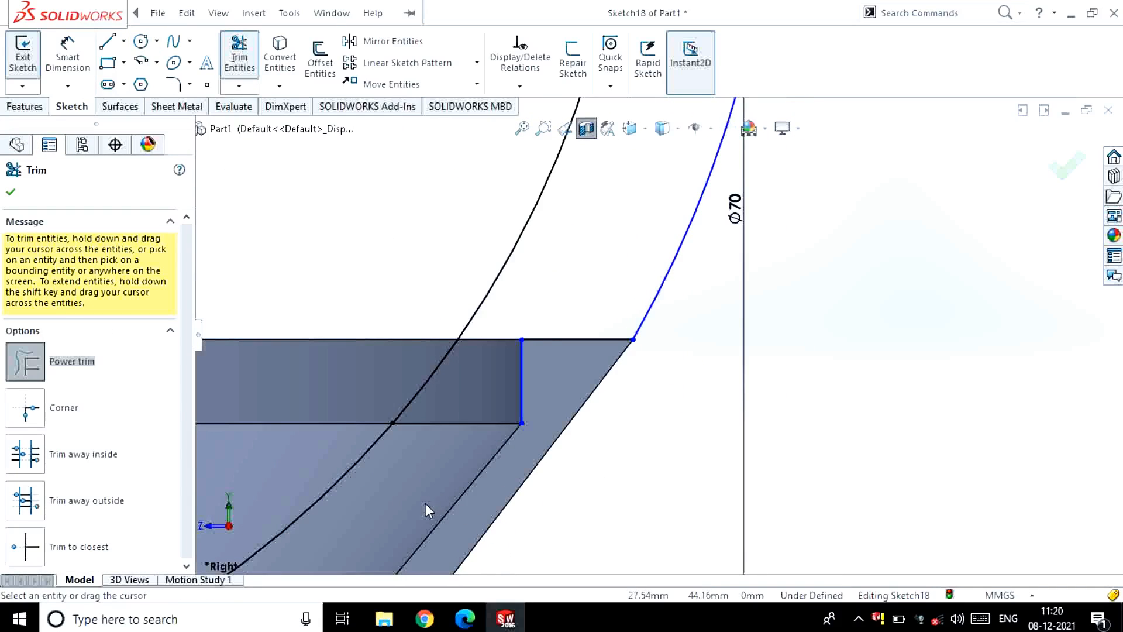
pyautogui.scroll(10, 386, 486)
pyautogui.moveTo(411, 422); pyautogui.dragTo(443, 342)
pyautogui.scroll(3, 468, 281)
pyautogui.press('Escape')
# Step: Draw a short vertical line on the axis joining the upper ends of the two arcs
pyautogui.click(107, 41)
pyautogui.scroll(-6, 551, 151)
pyautogui.click(591, 231)
pyautogui.click(592, 273)
pyautogui.press('Escape')
# Step: Sketch a small circle overlapping the outer corner of the rim, where the outer arc meets the rim's top line
pyautogui.scroll(4, 659, 336)
pyautogui.click(141, 41)
pyautogui.scroll(-15, 756, 528)
pyautogui.click(826, 273)
pyautogui.click(771, 221)
pyautogui.press('Escape')
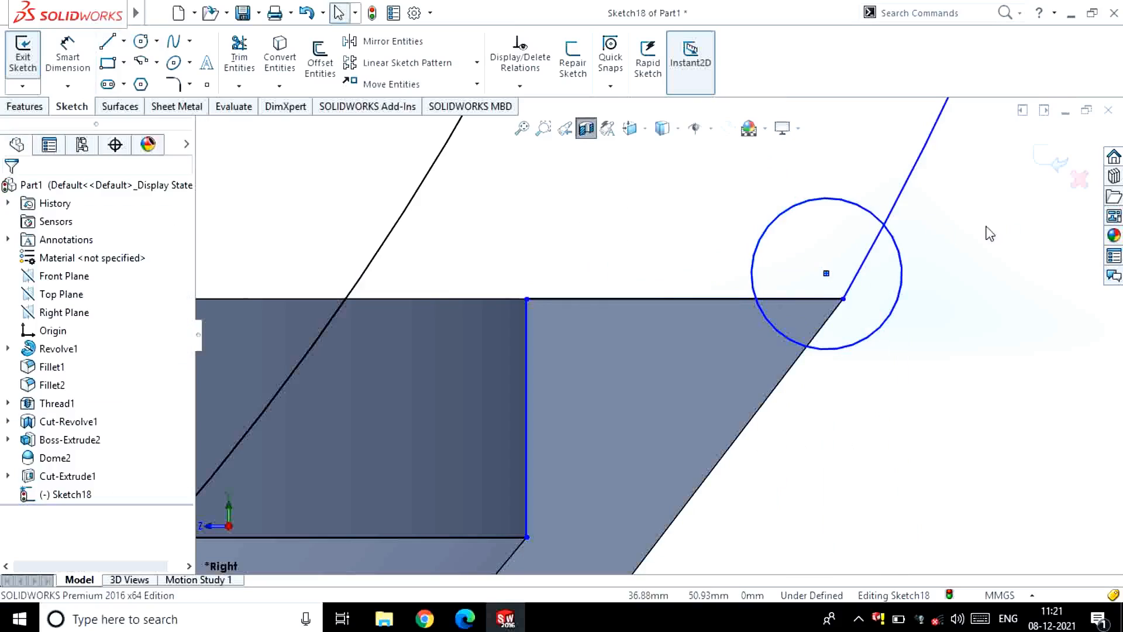
# Step: Make the small circle tangent to the rim's top line and to the outer arc
pyautogui.click(799, 299)
pyautogui.keyDown('ctrl'); pyautogui.click(784, 333); pyautogui.keyUp('ctrl')
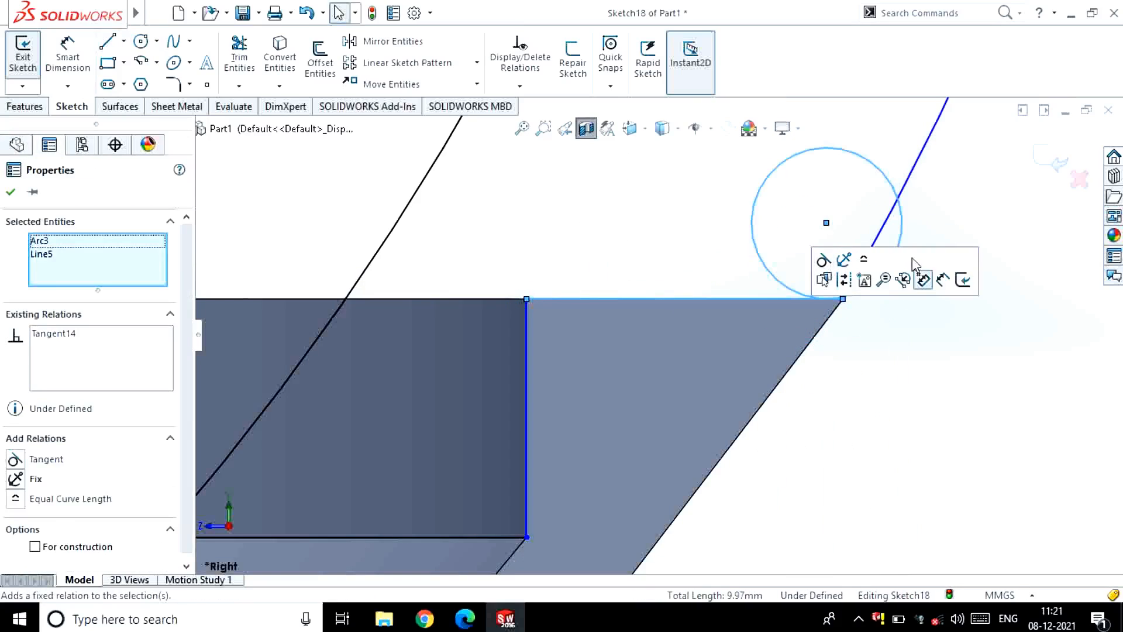
pyautogui.click(913, 272)
pyautogui.click(907, 182)
pyautogui.keyDown('ctrl'); pyautogui.click(891, 185); pyautogui.keyUp('ctrl')
pyautogui.click(953, 116)
pyautogui.click(953, 226)
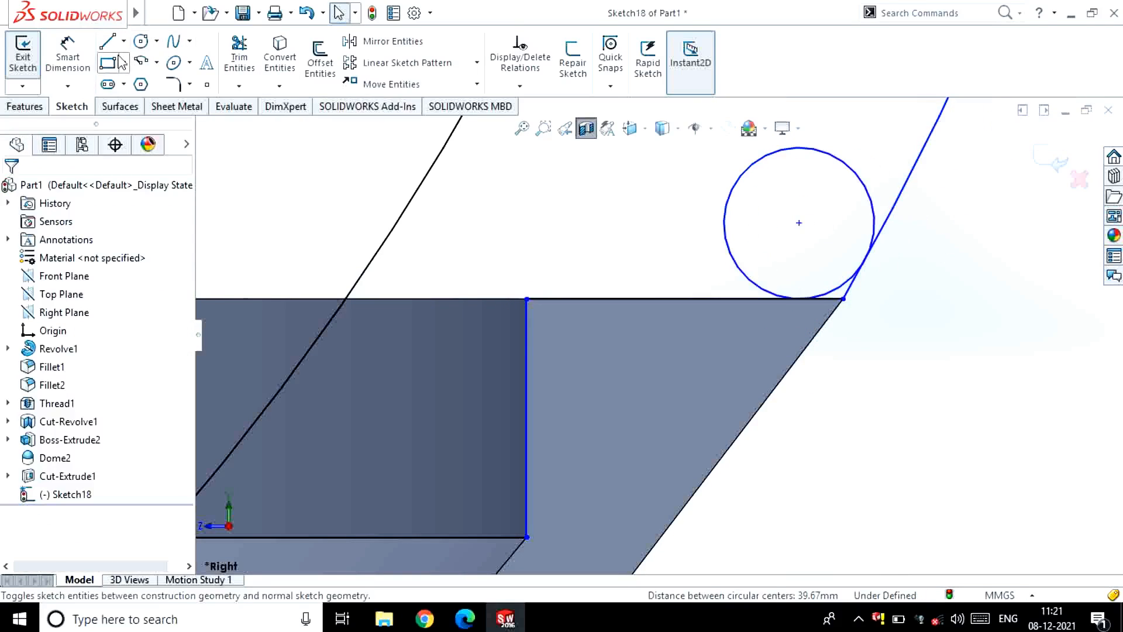
# Step: Trim the small circle and the sharp corner so only a rounded arc joins the rim line to the outer arc
pyautogui.click(249, 72)
pyautogui.scroll(-9, 895, 286)
pyautogui.moveTo(699, 266)
pyautogui.mouseDown()
pyautogui.moveTo(605, 305)
pyautogui.moveTo(550, 380)
pyautogui.mouseUp()
pyautogui.scroll(9, 755, 288)
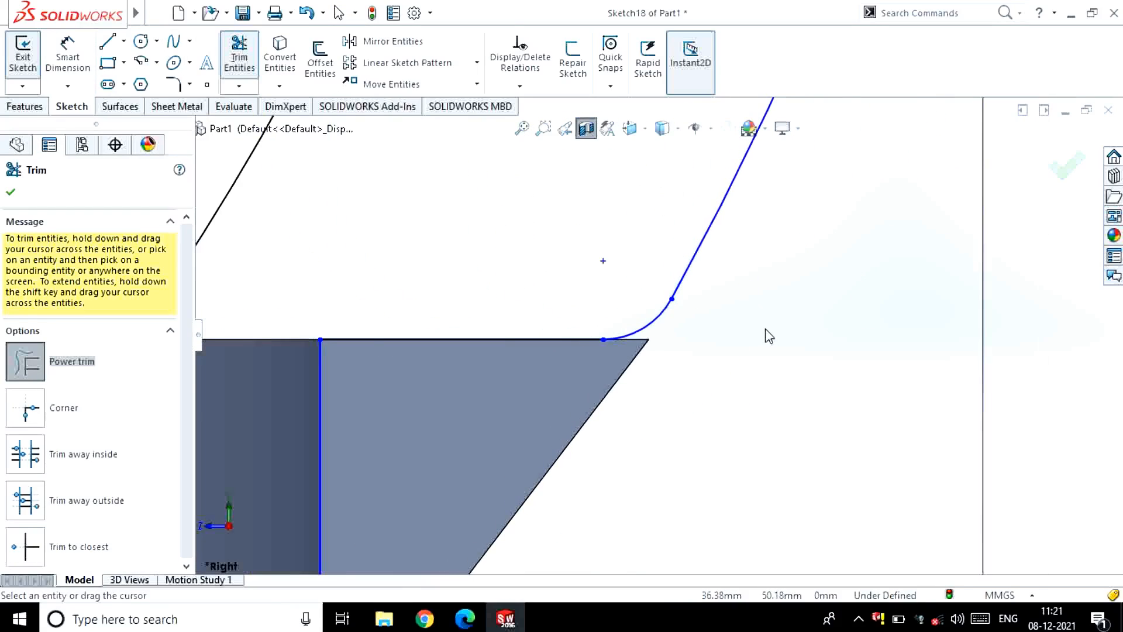
pyautogui.scroll(8, 765, 330)
pyautogui.press('Escape')
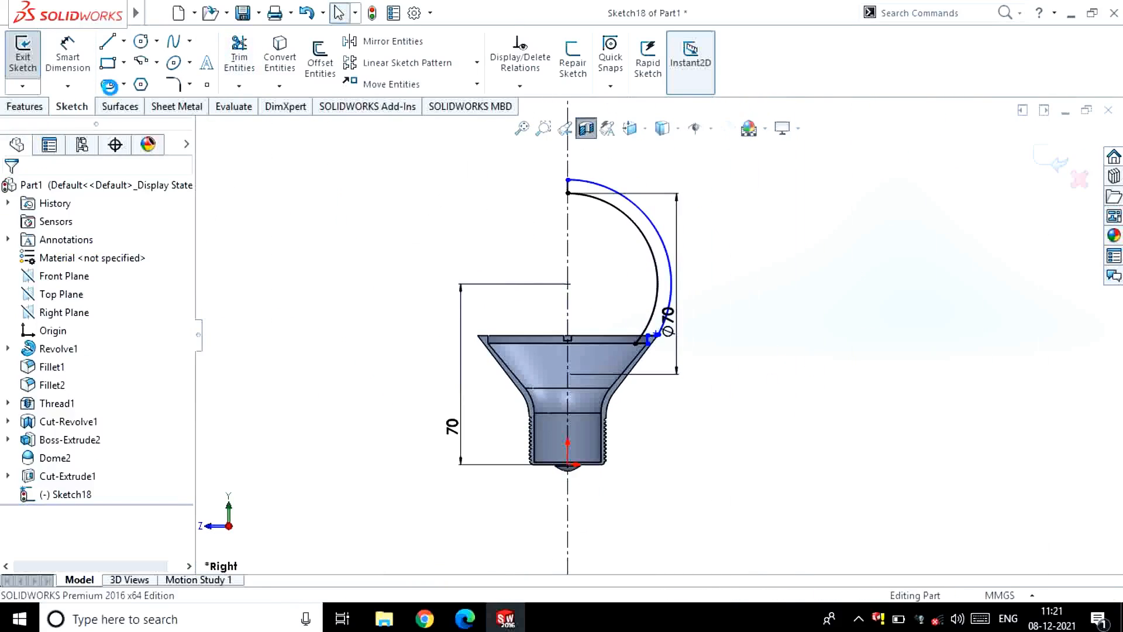
# Step: Revolve the closed profile 360 degrees about the vertical construction line with merged result, and turn off the section view
pyautogui.click(25, 105)
pyautogui.click(81, 62)
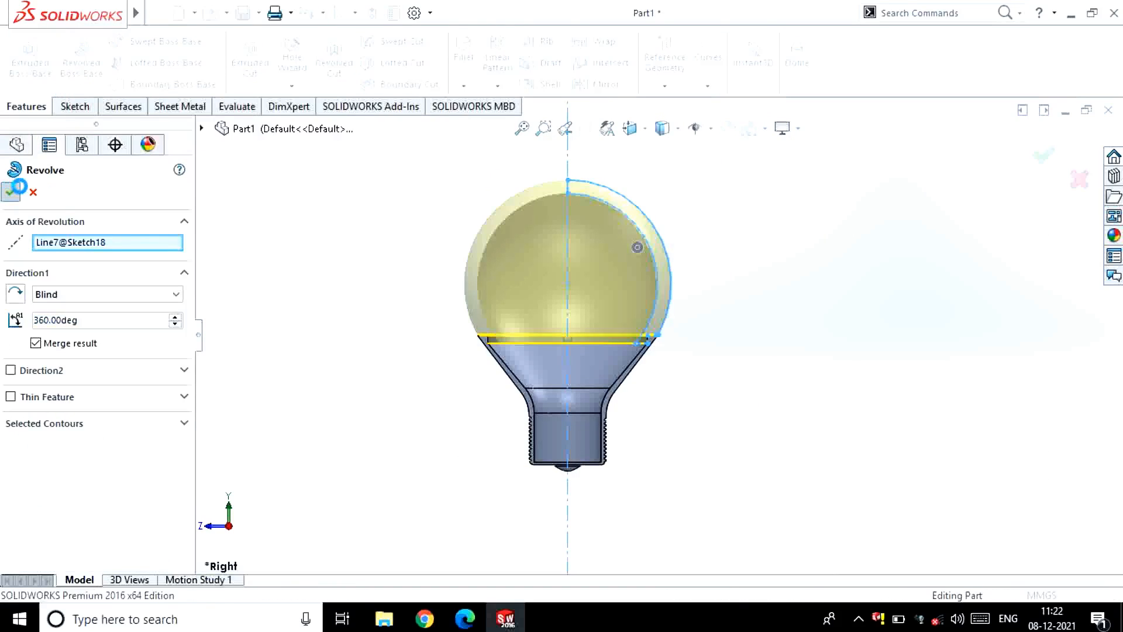
pyautogui.click(586, 129)
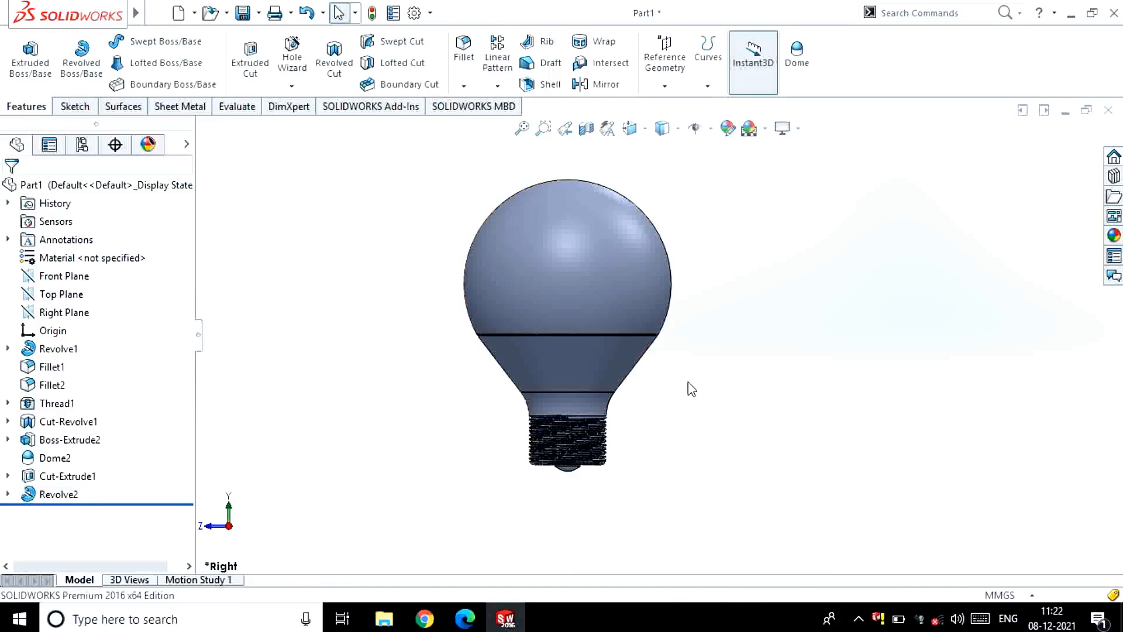
# Step: Apply the polished nickel appearance to the two domed elliptical contact faces
pyautogui.scroll(2, 668, 400)
pyautogui.moveTo(667, 403); pyautogui.dragTo(585, 433, button='middle')
pyautogui.scroll(-9, 567, 281)
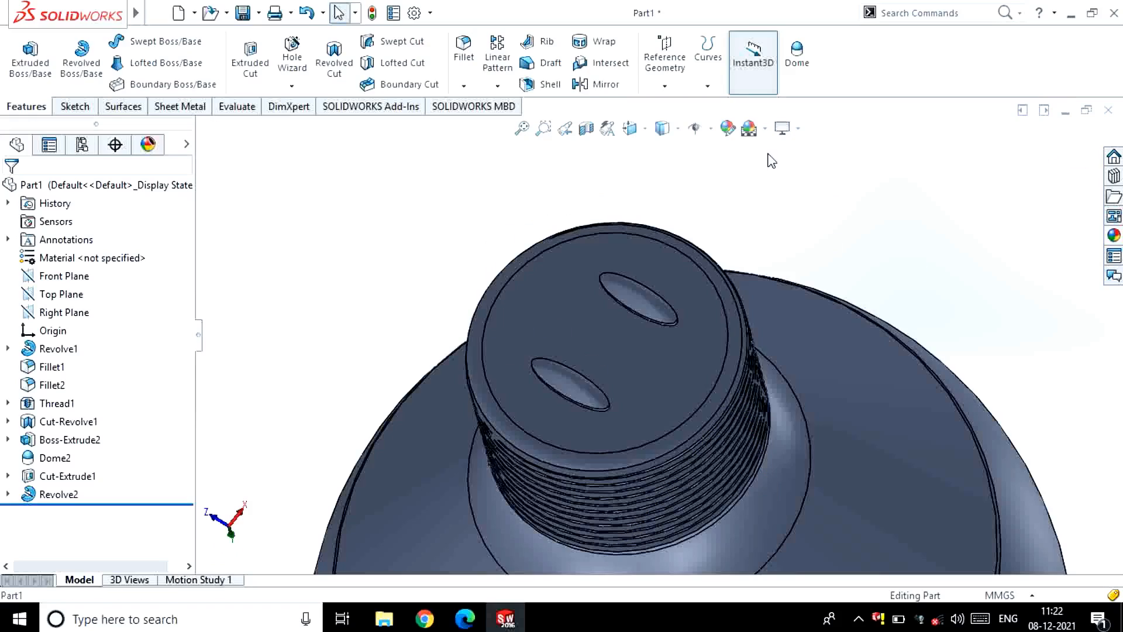
pyautogui.click(624, 290)
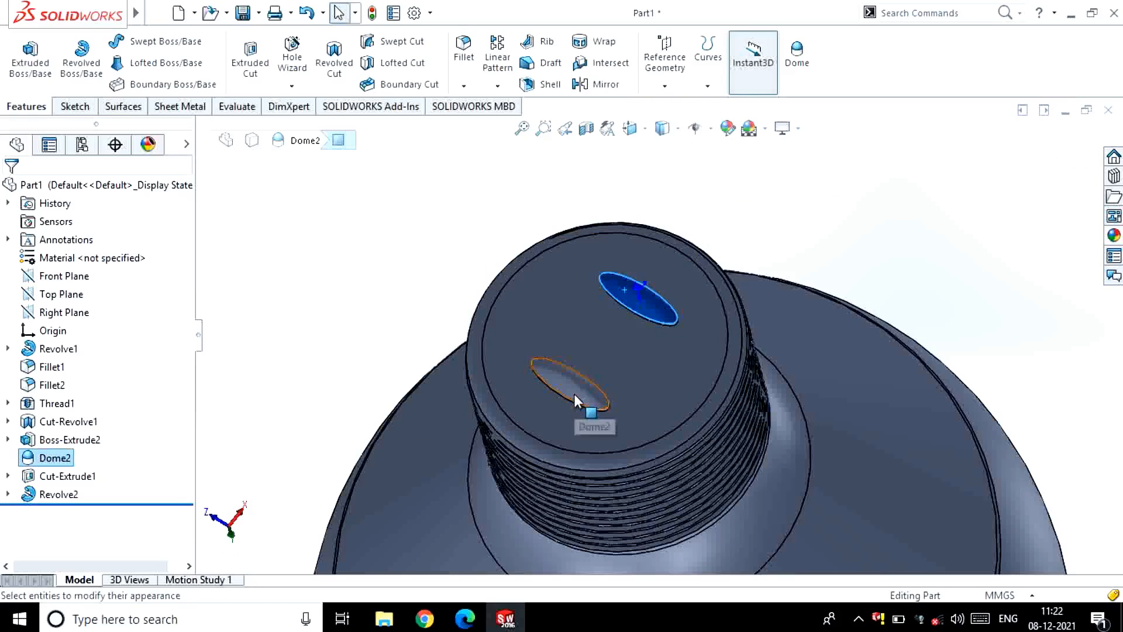
pyautogui.click(728, 129)
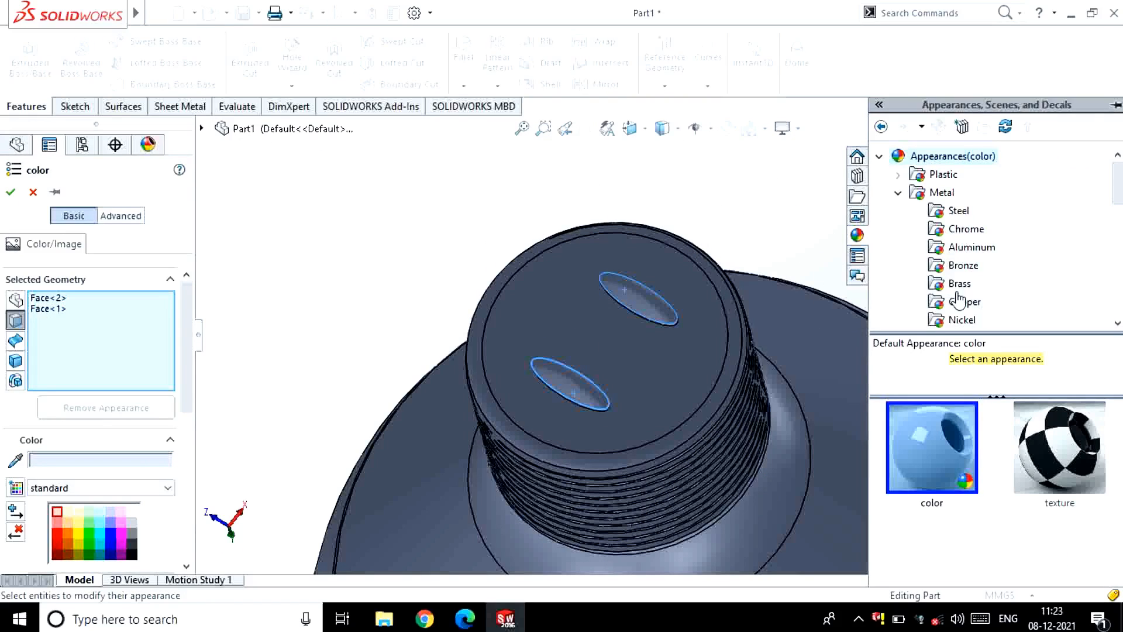
pyautogui.click(935, 456)
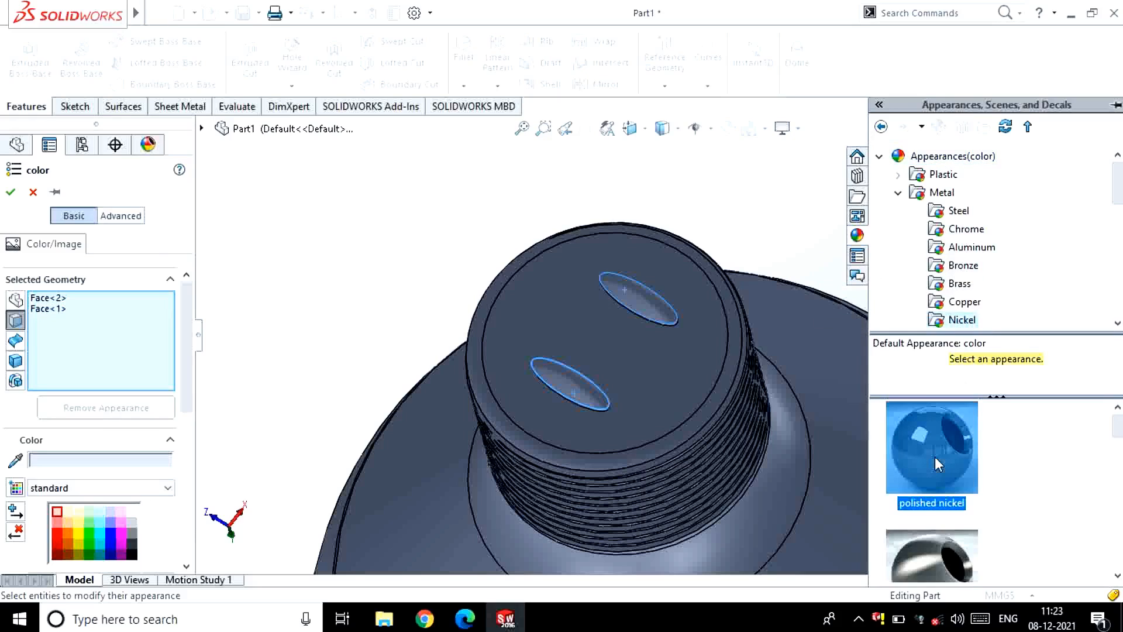
pyautogui.click(10, 191)
# Step: Color the flat end face of the threaded stem around the contacts black
pyautogui.click(402, 227)
pyautogui.scroll(3, 405, 227)
pyautogui.moveTo(408, 233); pyautogui.dragTo(562, 340, button='middle')
pyautogui.click(842, 395)
pyautogui.click(728, 129)
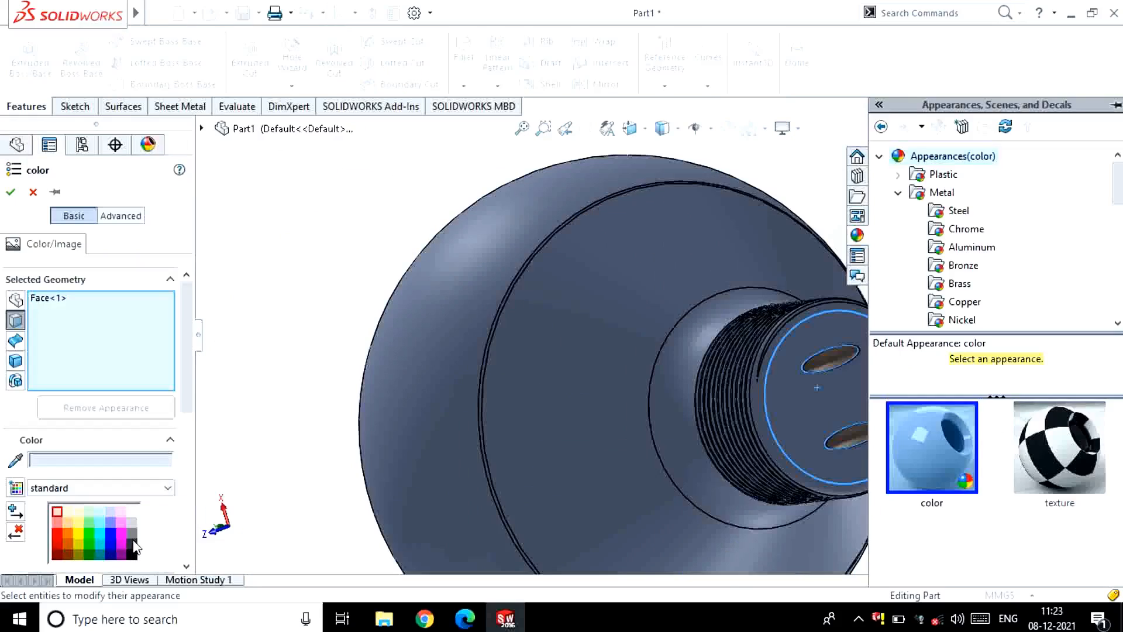
pyautogui.click(10, 192)
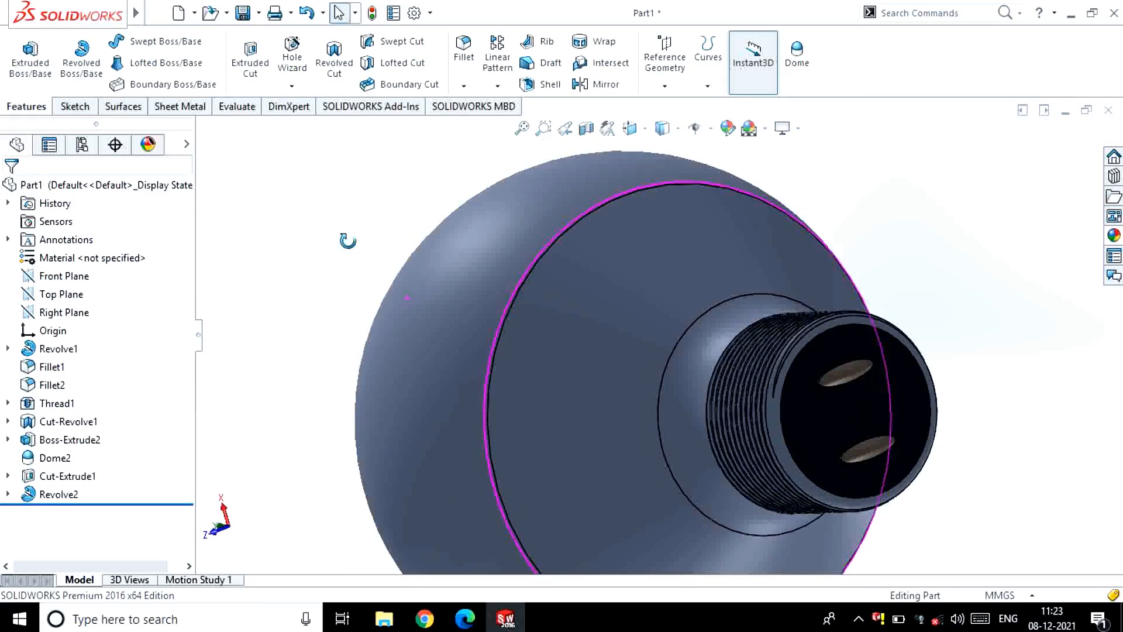
# Step: Apply the brushed zinc appearance to the funnel's conical face and the adjoining fillet face
pyautogui.scroll(-3, 609, 346)
pyautogui.click(609, 345)
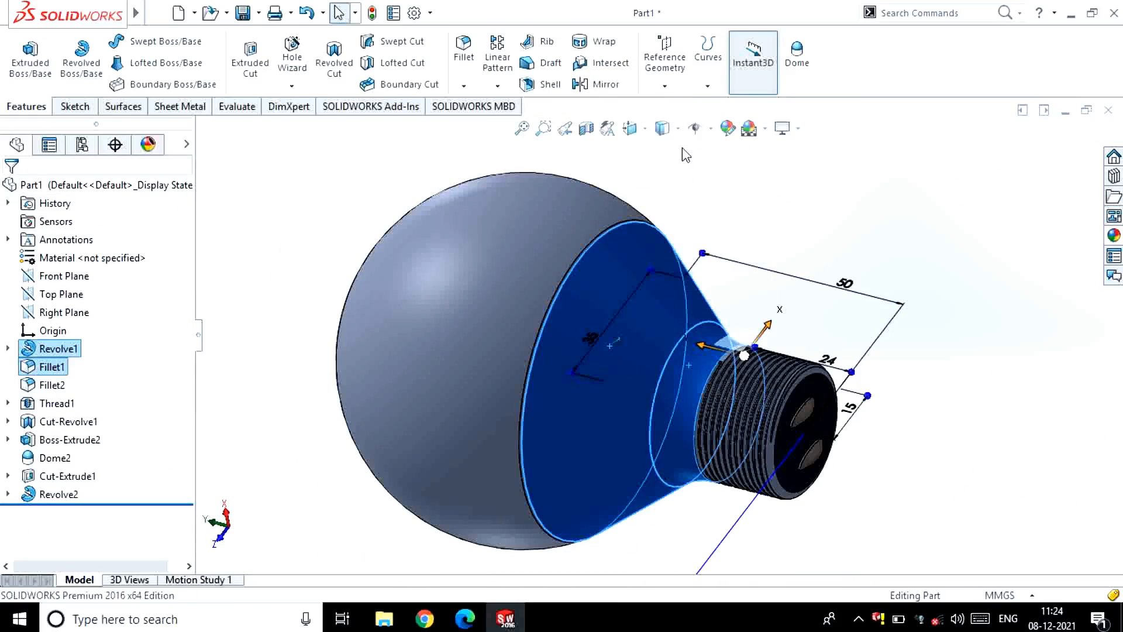
pyautogui.click(729, 130)
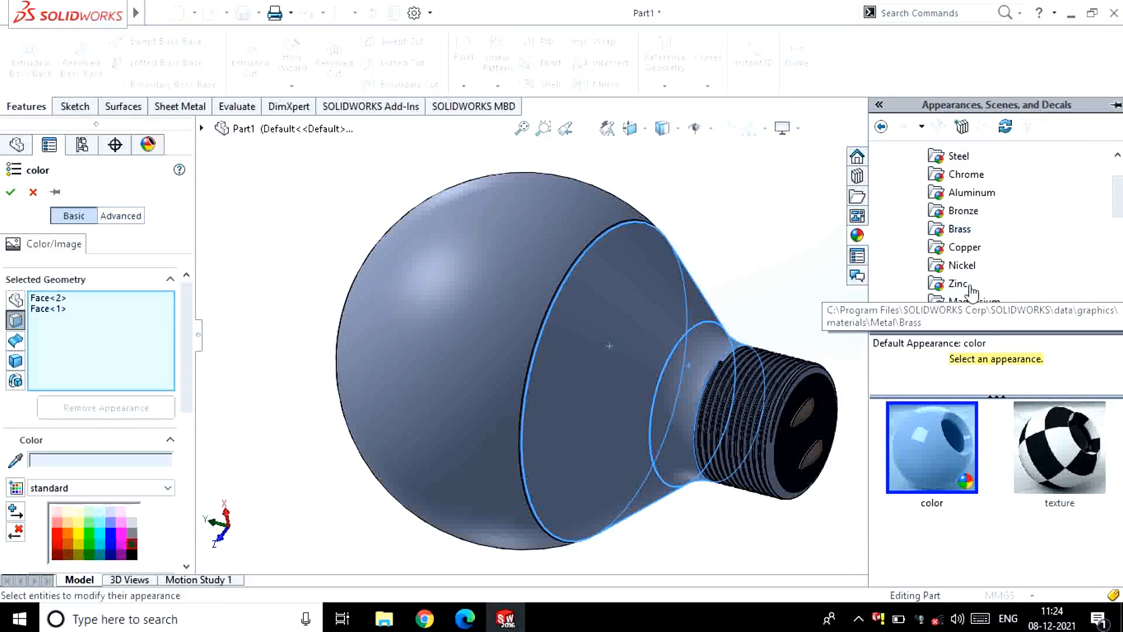
pyautogui.click(956, 286)
pyautogui.click(947, 447)
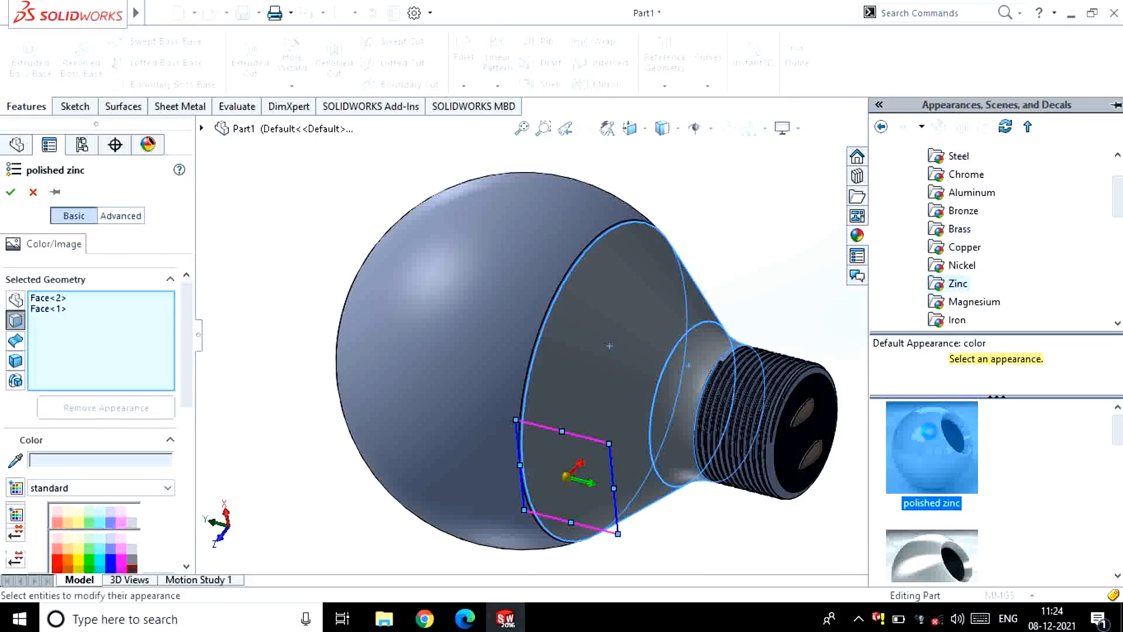
pyautogui.scroll(1, 965, 453)
pyautogui.click(938, 478)
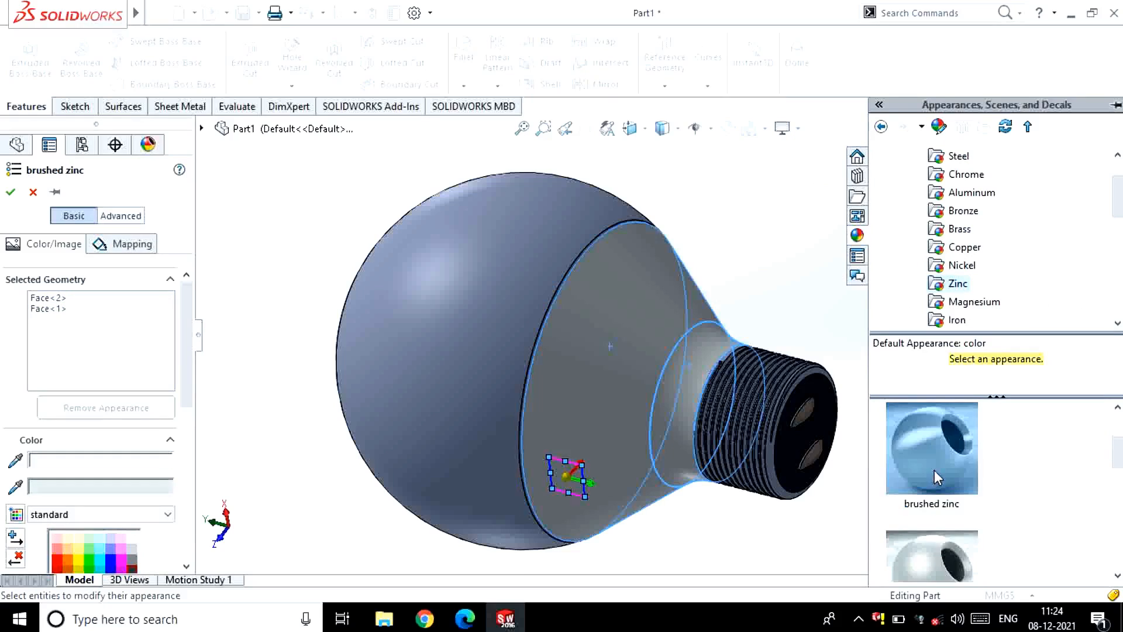
pyautogui.click(11, 193)
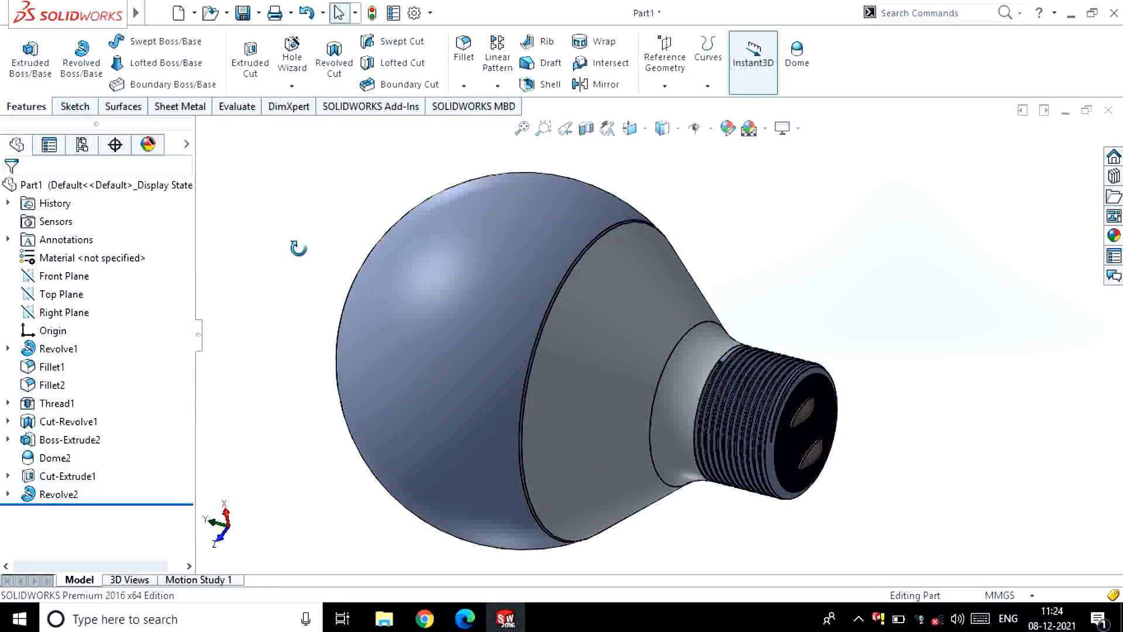
# Step: Apply the red high gloss plastic appearance to the spherical bulb face after trying other high gloss plastics
pyautogui.moveTo(298, 248); pyautogui.dragTo(416, 283, button='middle')
pyautogui.click(417, 283)
pyautogui.click(738, 133)
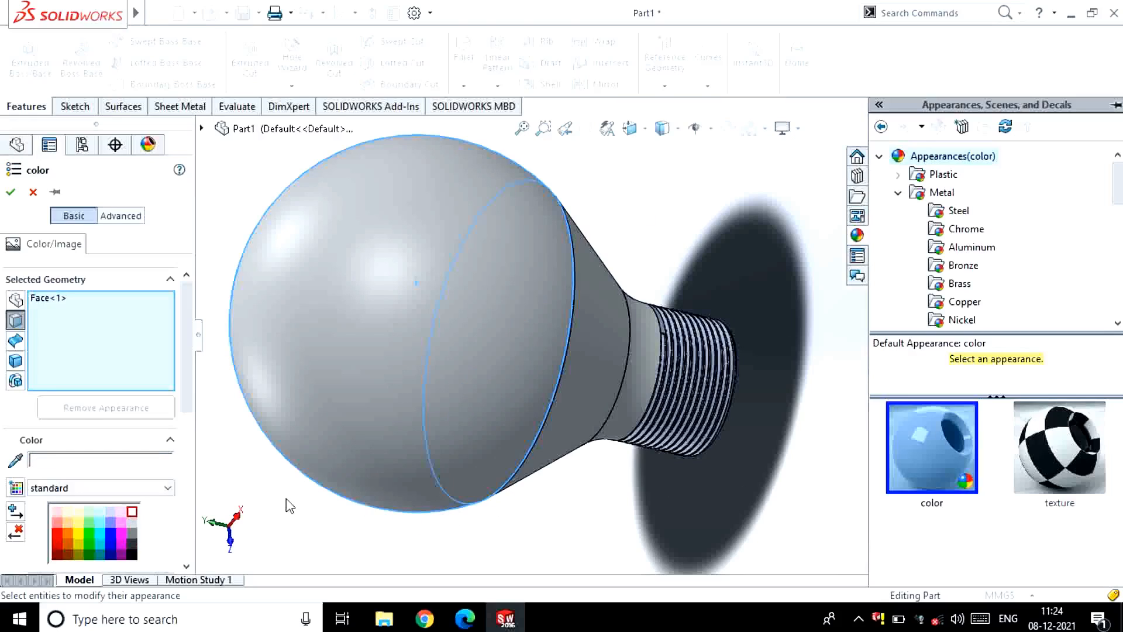
pyautogui.click(913, 176)
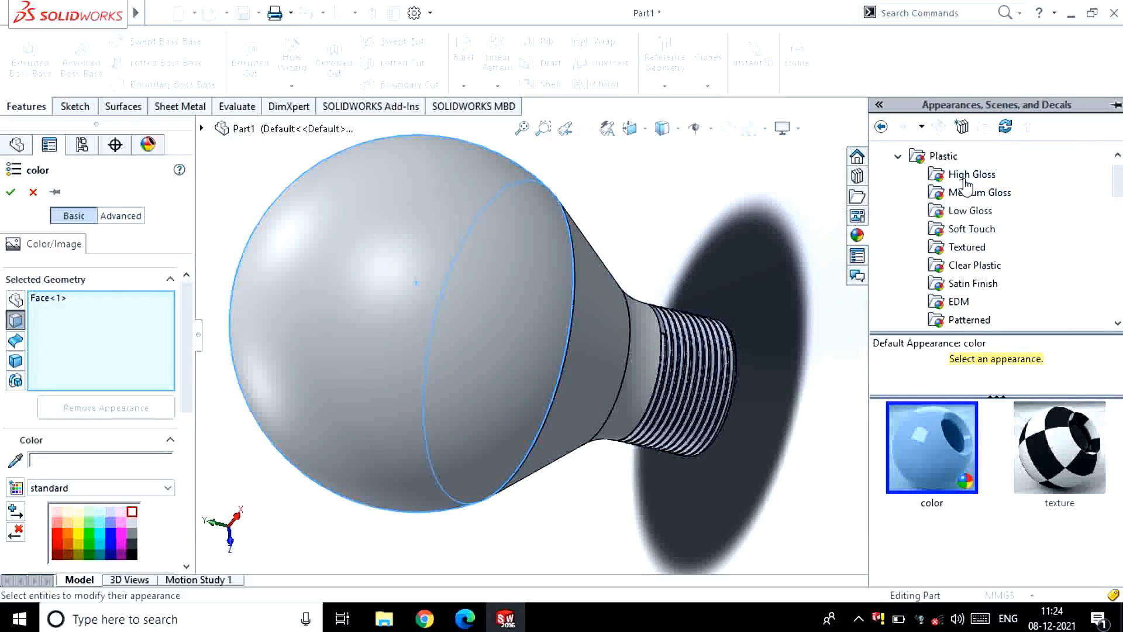
pyautogui.click(937, 456)
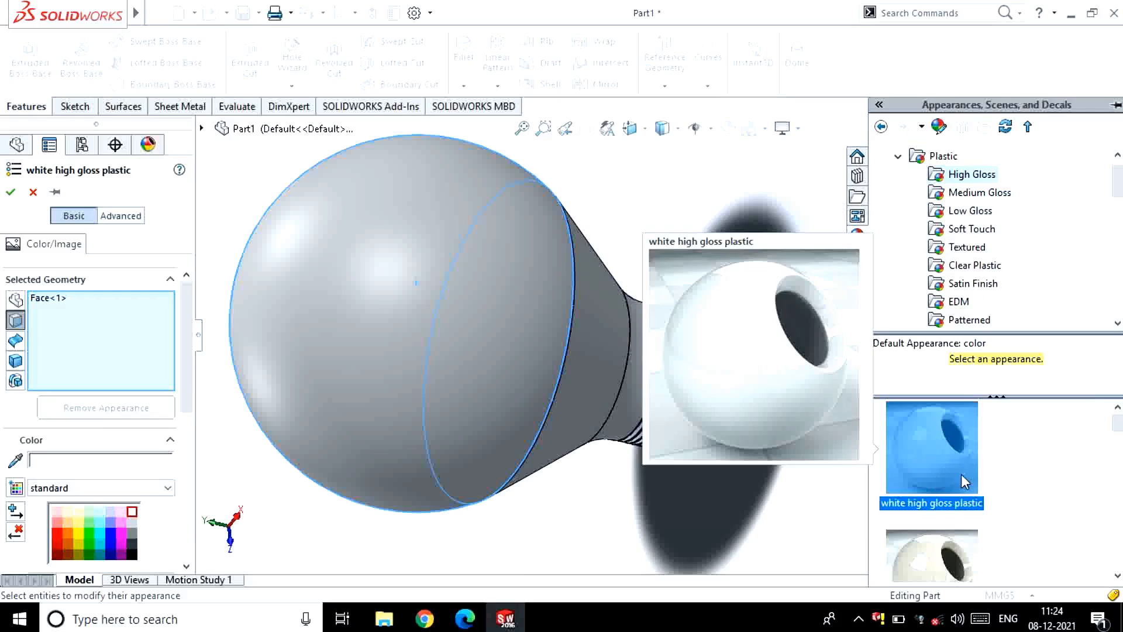
pyautogui.scroll(-1, 954, 482)
pyautogui.click(937, 468)
pyautogui.scroll(-1, 937, 468)
pyautogui.click(942, 500)
pyautogui.scroll(-2, 942, 503)
pyautogui.click(944, 504)
pyautogui.scroll(-4, 947, 505)
pyautogui.click(949, 506)
pyautogui.scroll(1, 942, 505)
pyautogui.scroll(-3, 942, 505)
pyautogui.click(942, 504)
pyautogui.scroll(-4, 943, 504)
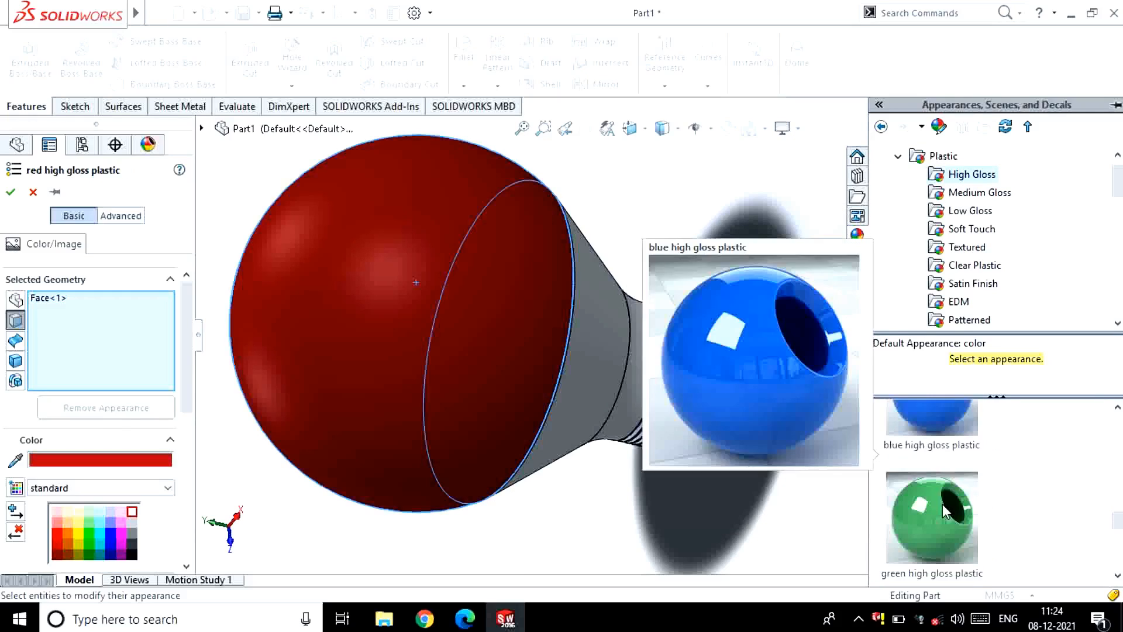
pyautogui.click(11, 193)
pyautogui.click(705, 218)
pyautogui.scroll(4, 718, 207)
pyautogui.moveTo(678, 246); pyautogui.dragTo(740, 366, button='middle')
pyautogui.moveTo(513, 486); pyautogui.dragTo(605, 170, button='middle')
pyautogui.scroll(-3, 611, 421)
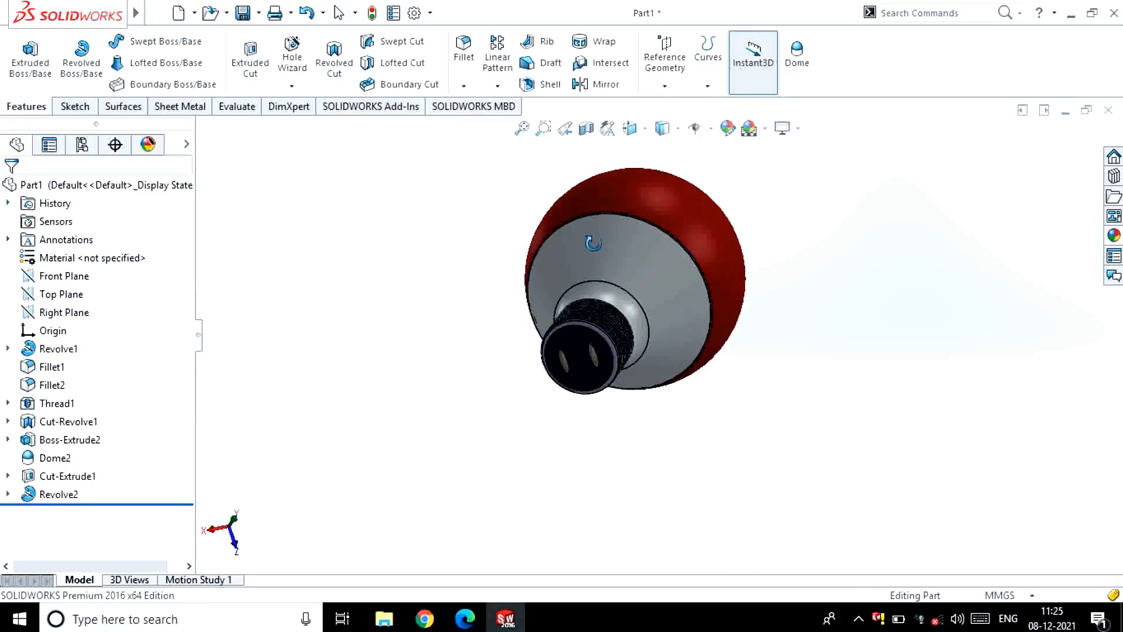